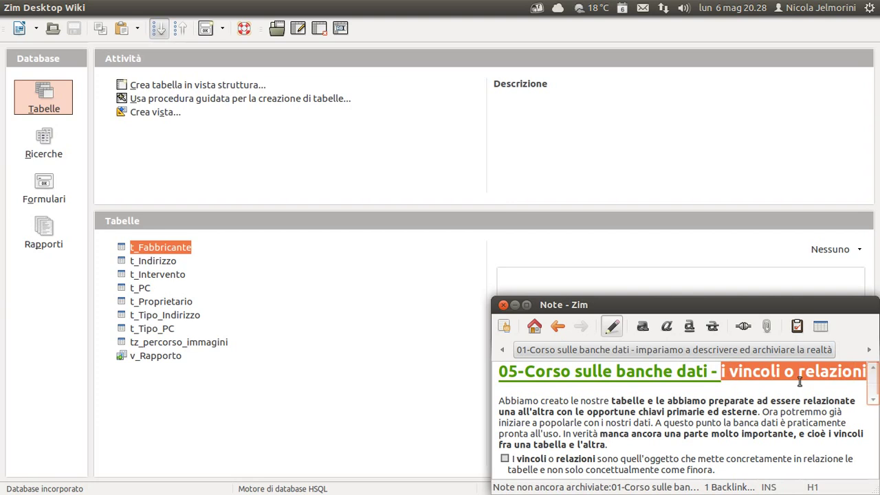
Read the introductory paragraph of the "05-Corso sulle banche dati - i vincoli o relazioni" note, highlighting its sentences one by one.
{"action": "left_click", "coordinate": [632, 400]}
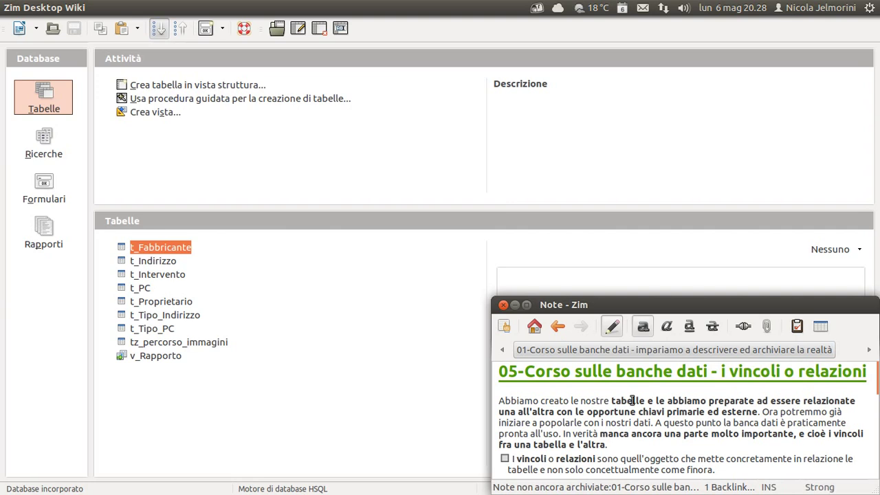
{"action": "left_click", "coordinate": [504, 389]}
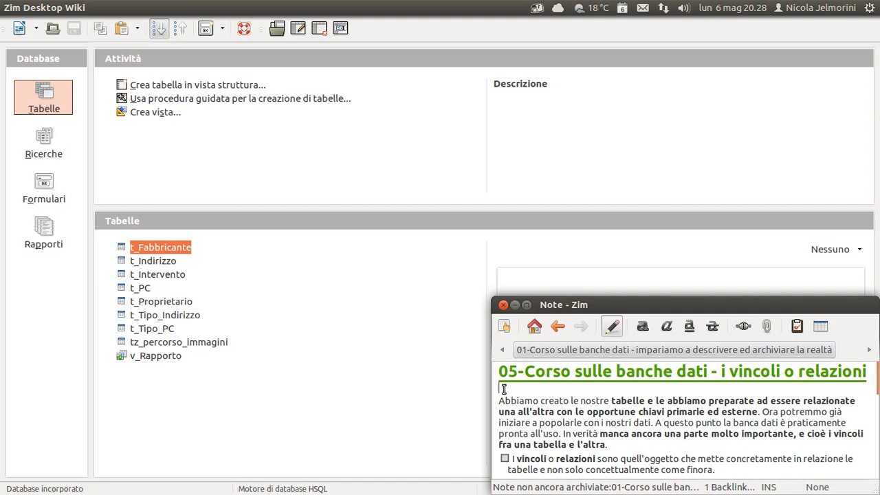
{"action": "scroll", "coordinate": [531, 412], "scroll_direction": "down", "scroll_amount": 1}
{"action": "scroll", "coordinate": [531, 412], "scroll_direction": "up", "scroll_amount": 1}
{"action": "left_click_drag", "start_coordinate": [498, 401], "coordinate": [735, 410]}
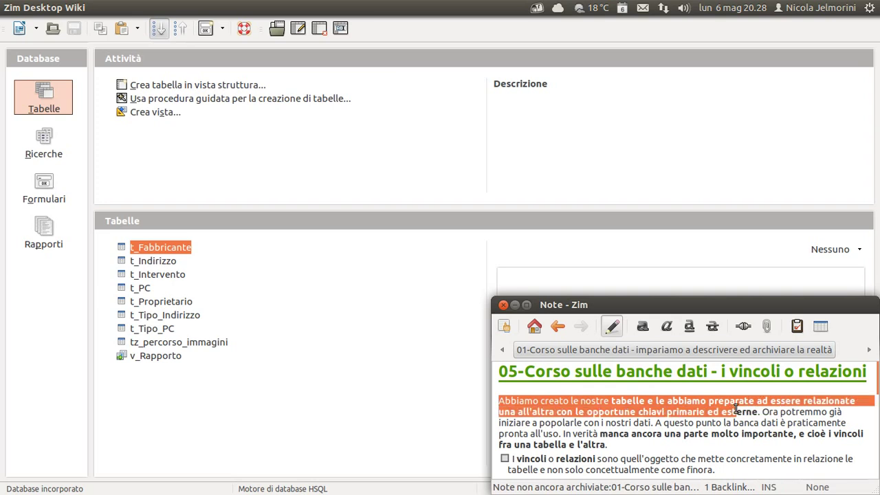
{"action": "left_click", "coordinate": [761, 411]}
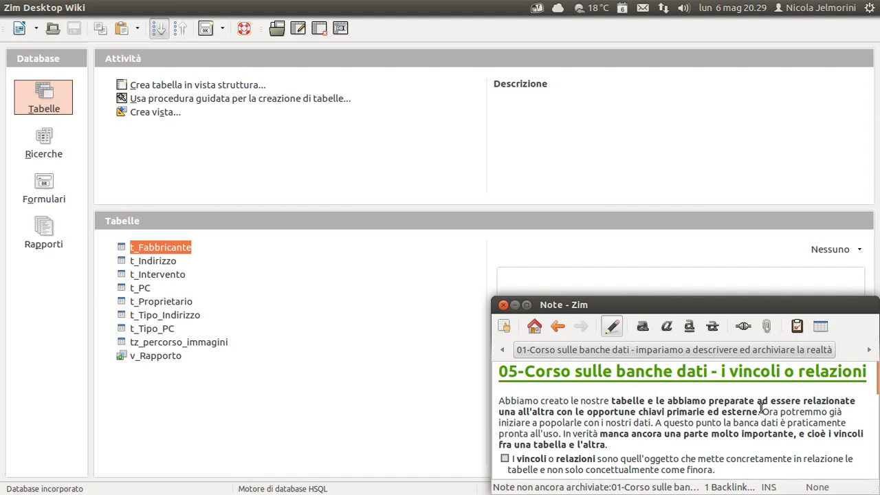
{"action": "left_click_drag", "start_coordinate": [760, 412], "coordinate": [655, 425]}
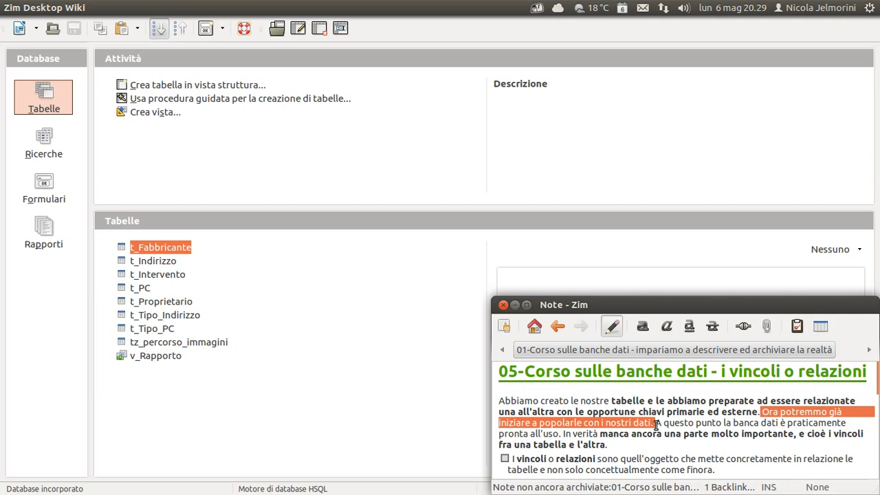
{"action": "left_click", "coordinate": [655, 424]}
{"action": "left_click_drag", "start_coordinate": [655, 422], "coordinate": [563, 434]}
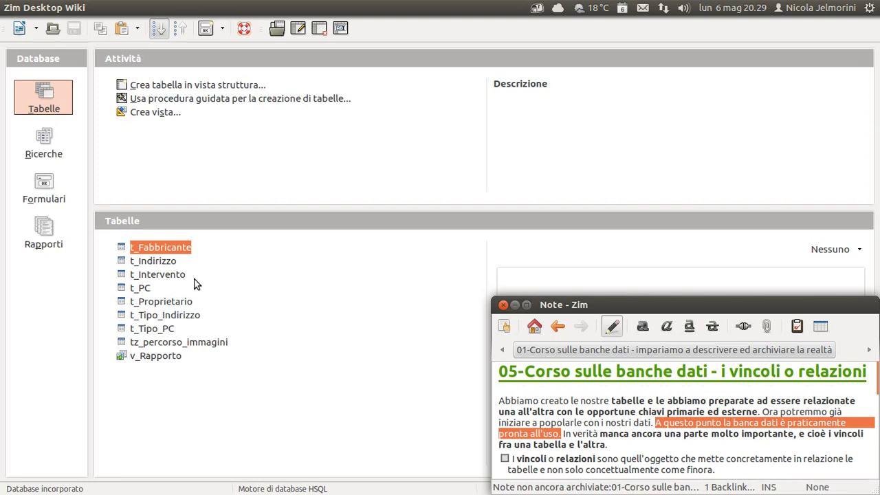
{"action": "left_click", "coordinate": [563, 433]}
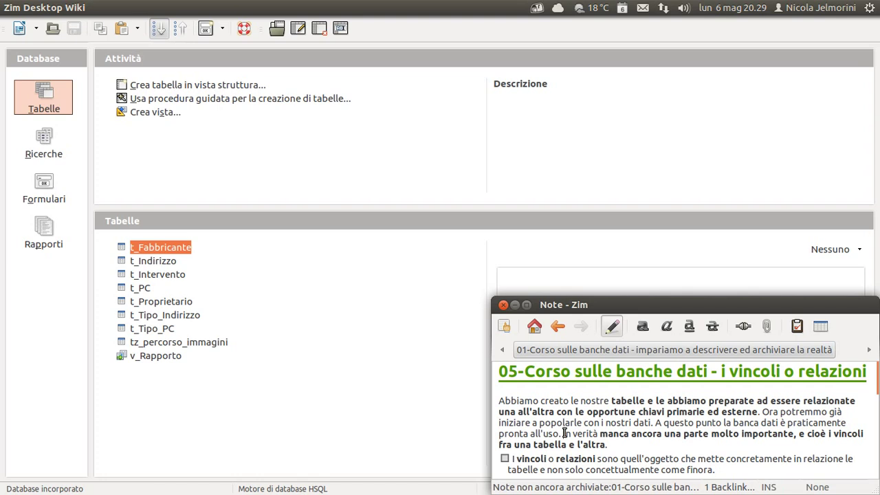
{"action": "left_click_drag", "start_coordinate": [563, 433], "coordinate": [809, 442]}
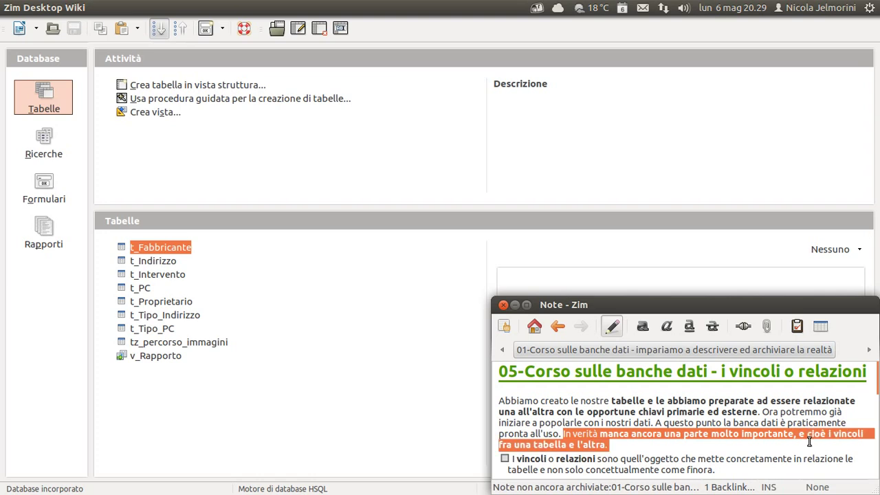
{"action": "left_click", "coordinate": [657, 411]}
{"action": "left_click", "coordinate": [499, 401]}
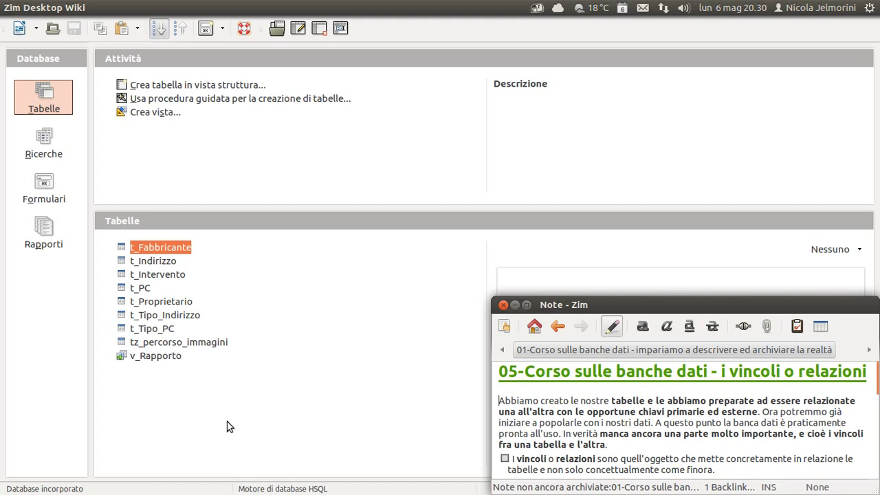
Open the t_Fabbricante table for design editing and widen the Nome campo column to fit the full field names.
{"action": "left_click", "coordinate": [144, 287]}
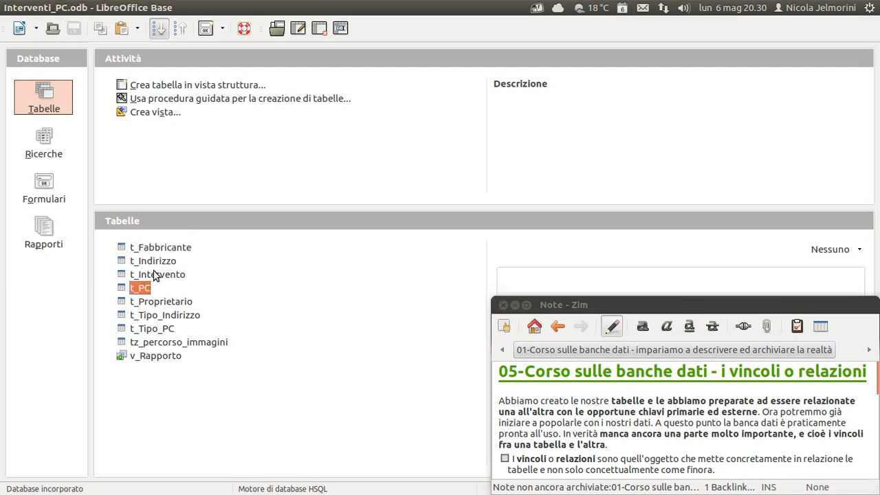
{"action": "left_click", "coordinate": [154, 275]}
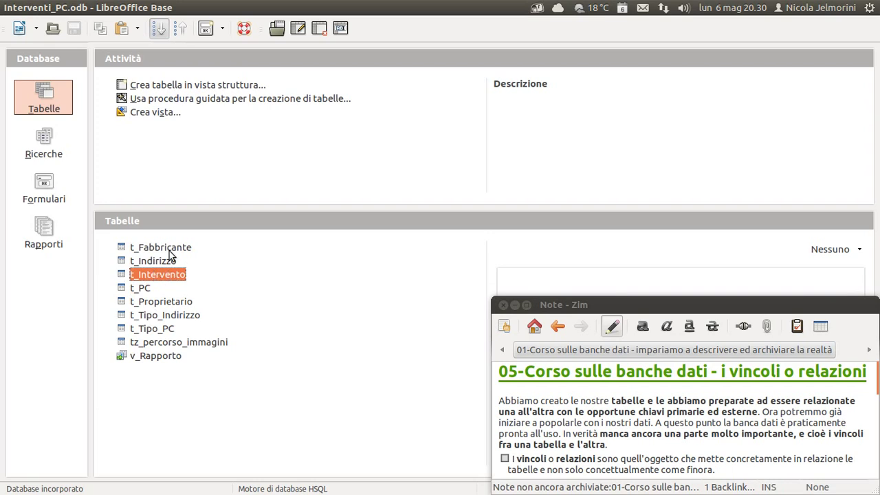
{"action": "left_click", "coordinate": [169, 246]}
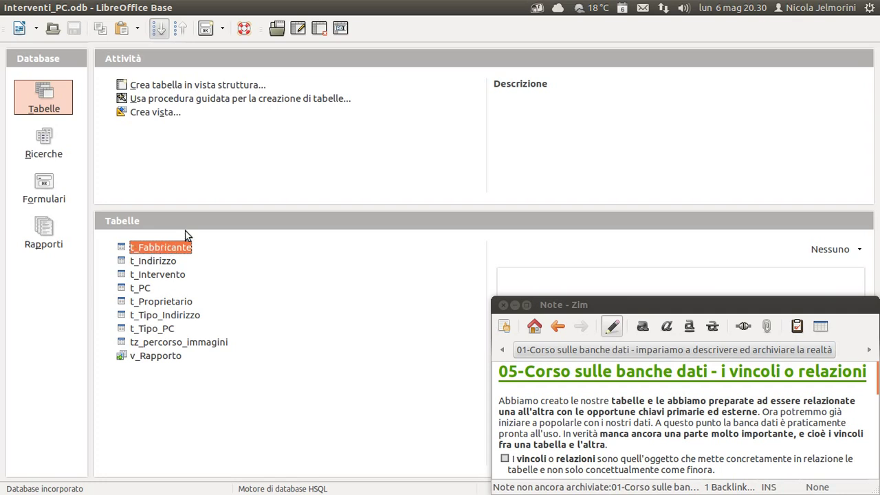
{"action": "right_click", "coordinate": [156, 250]}
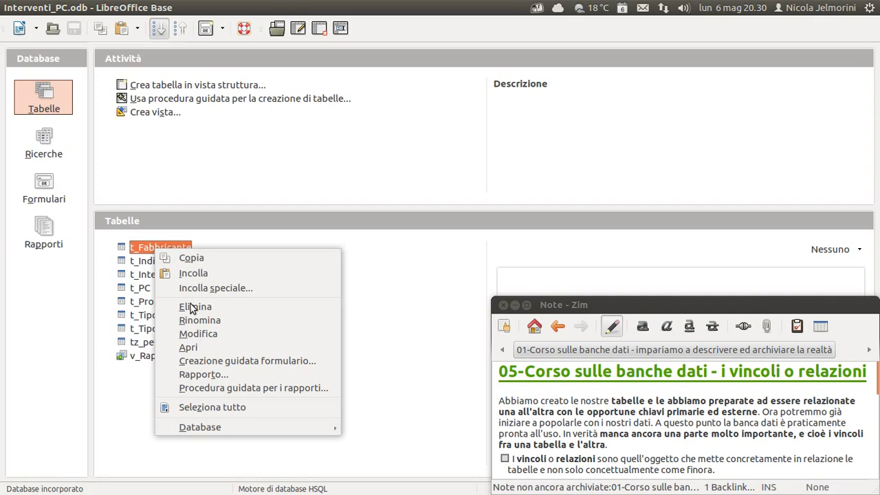
{"action": "left_click", "coordinate": [214, 339]}
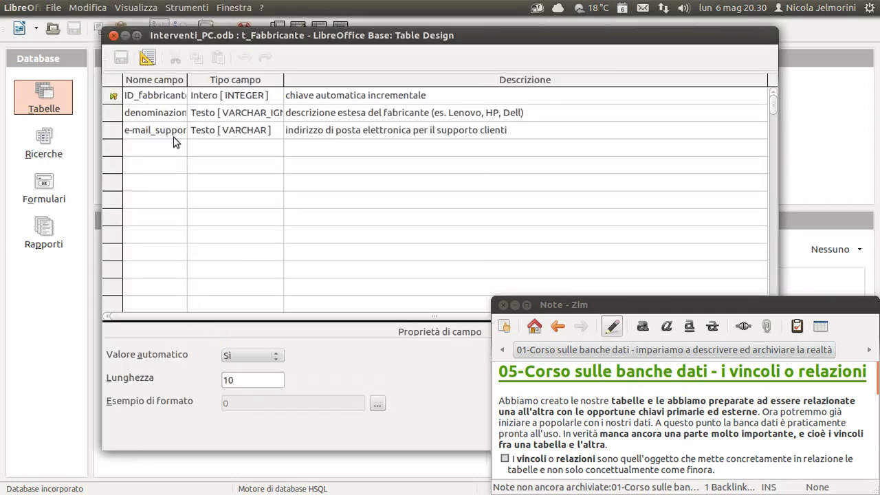
{"action": "left_click_drag", "start_coordinate": [187, 80], "coordinate": [212, 81]}
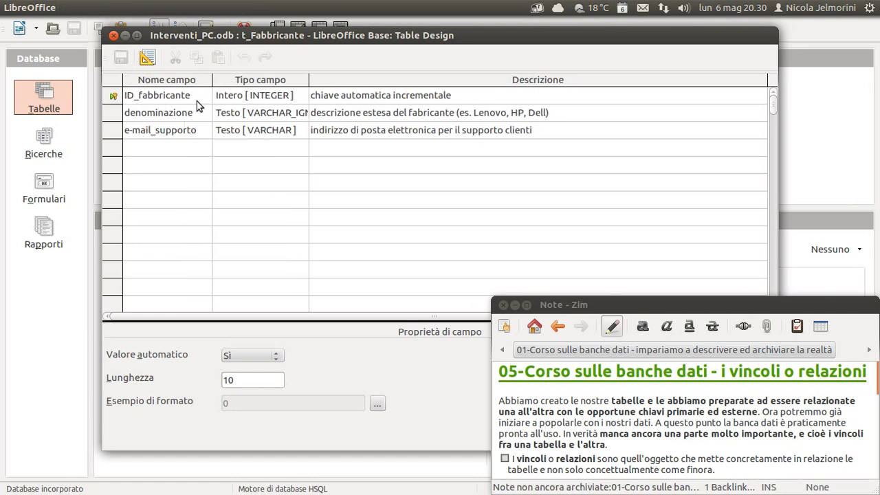
Examine the properties of ID_fabbricante, denominazione and e-mail_supporto, widening the Tipo campo column, and close the t_Fabbricante design.
{"action": "left_click", "coordinate": [114, 96]}
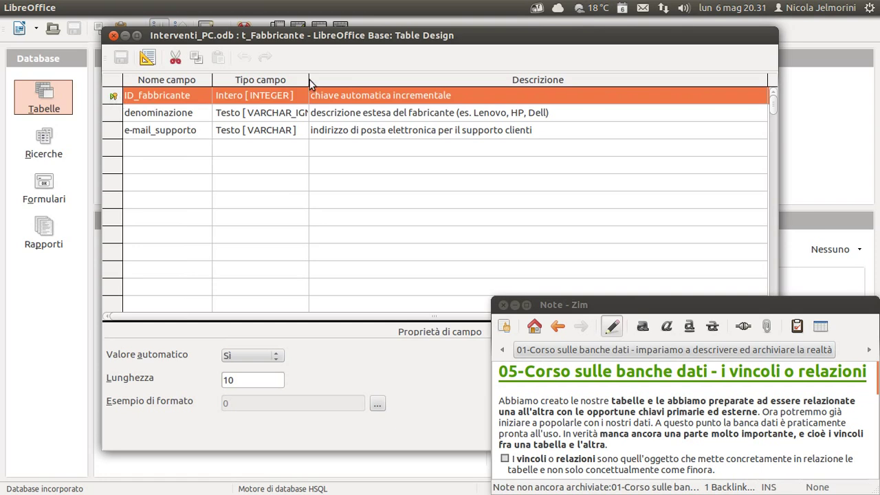
{"action": "left_click_drag", "start_coordinate": [319, 80], "coordinate": [366, 79]}
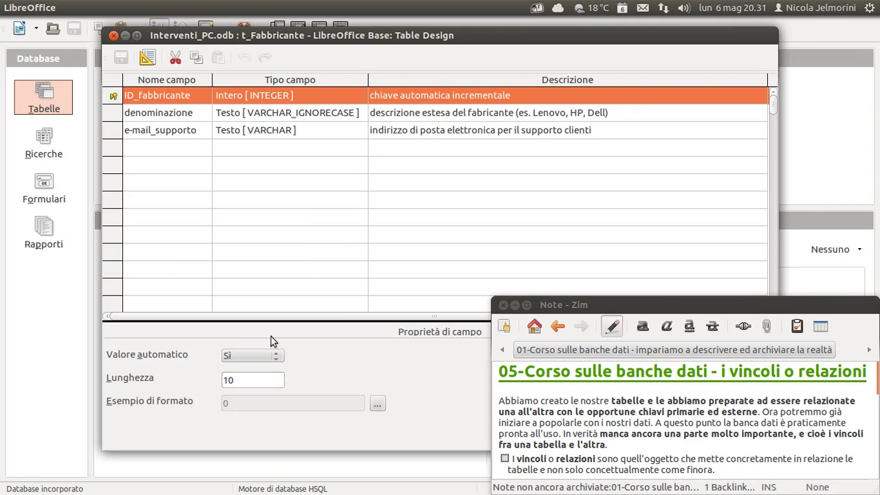
{"action": "left_click", "coordinate": [110, 114]}
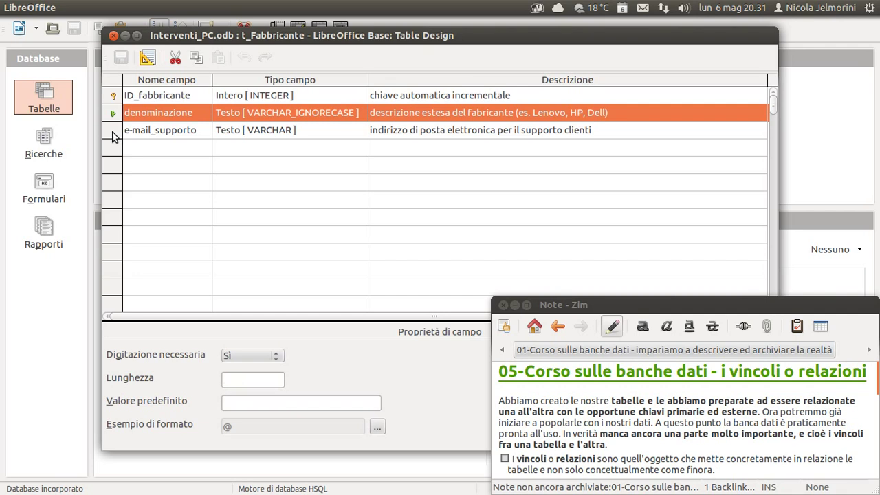
{"action": "left_click", "coordinate": [113, 131]}
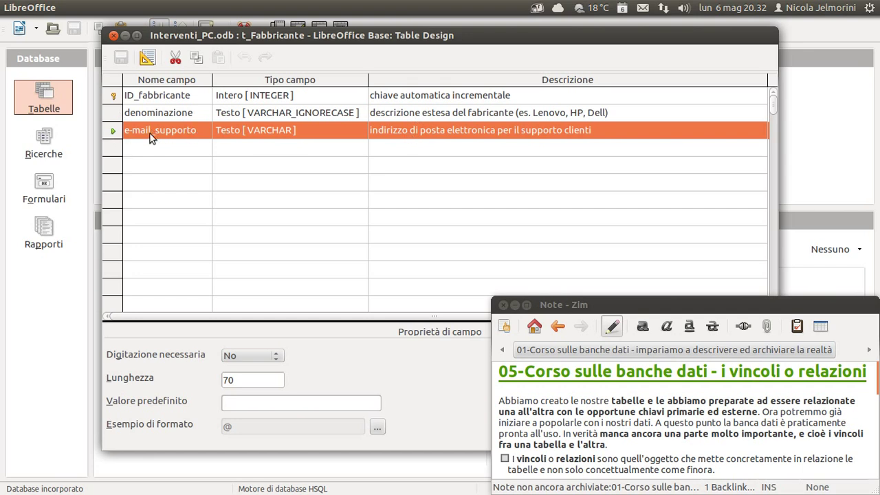
{"action": "left_click_drag", "start_coordinate": [296, 34], "coordinate": [249, 29]}
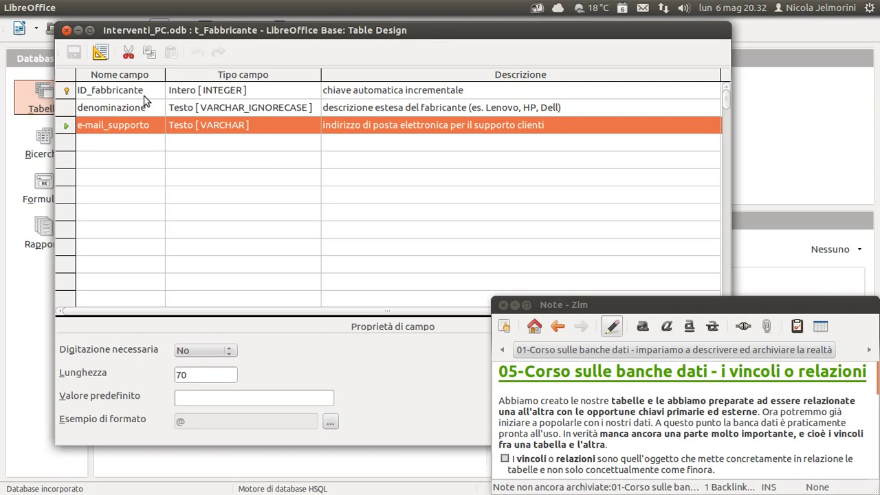
{"action": "left_click", "coordinate": [66, 31]}
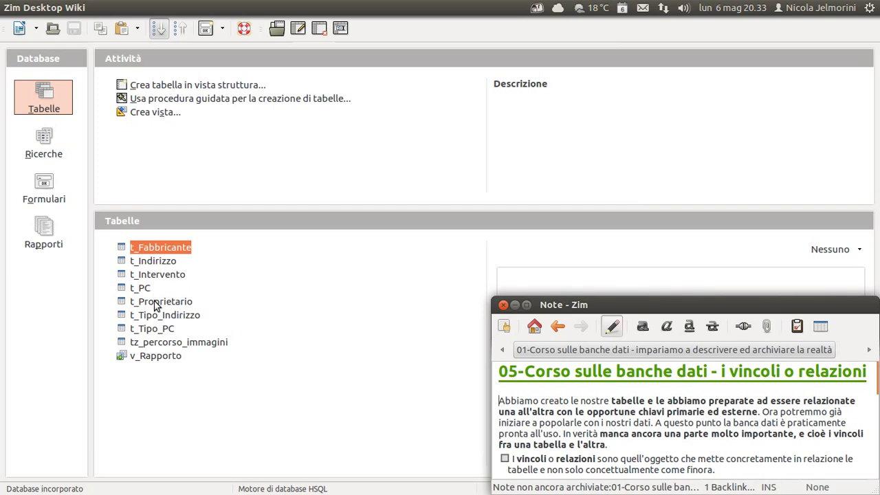
Open the t_Proprietario table for design editing and widen the Nome campo and Tipo campo columns to fit their contents.
{"action": "left_click", "coordinate": [155, 303]}
{"action": "left_click", "coordinate": [300, 28]}
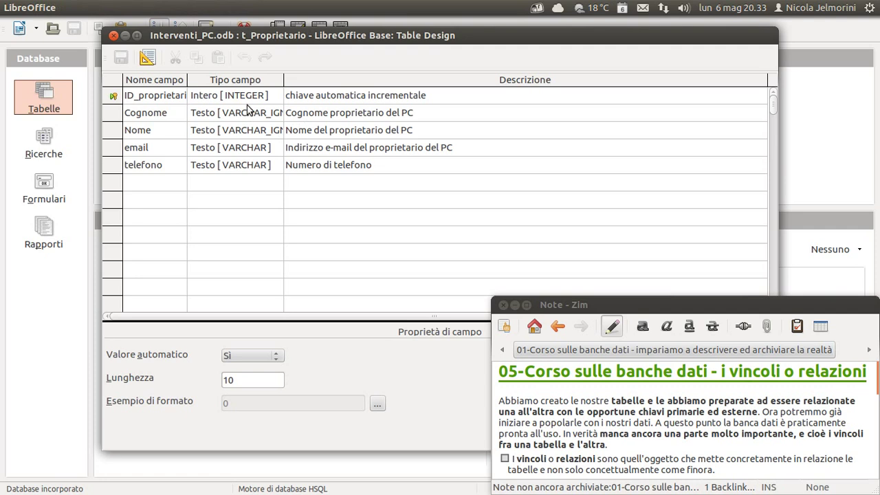
{"action": "left_click_drag", "start_coordinate": [187, 79], "coordinate": [215, 80]}
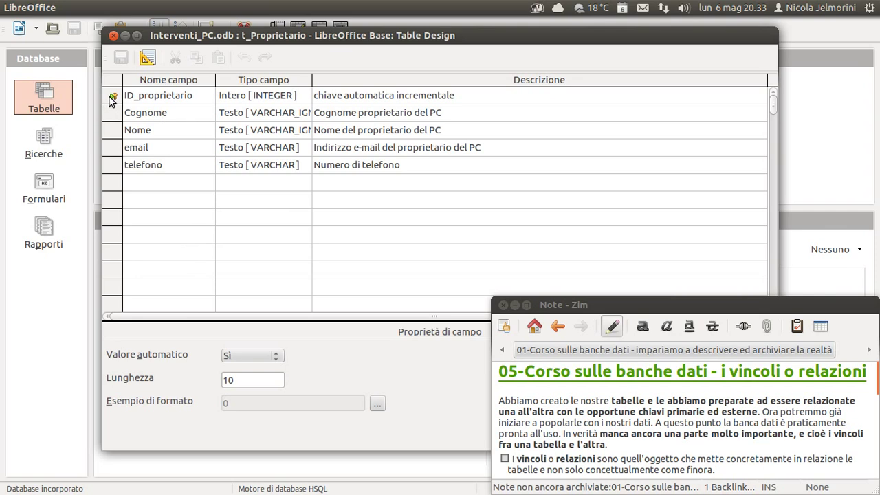
{"action": "left_click", "coordinate": [110, 98]}
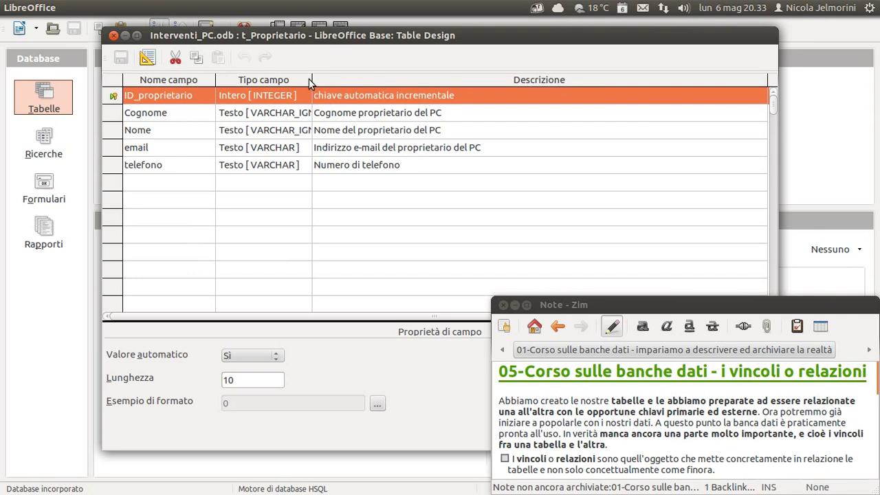
{"action": "left_click_drag", "start_coordinate": [311, 80], "coordinate": [370, 80]}
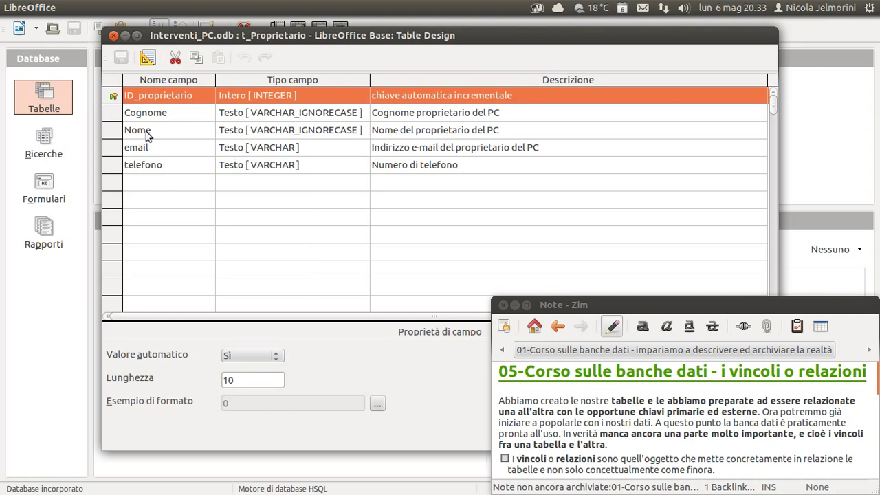
Examine the field properties of Cognome, Nome, email and telefono, and close the t_Proprietario table design.
{"action": "left_click", "coordinate": [110, 114]}
{"action": "left_click", "coordinate": [115, 130]}
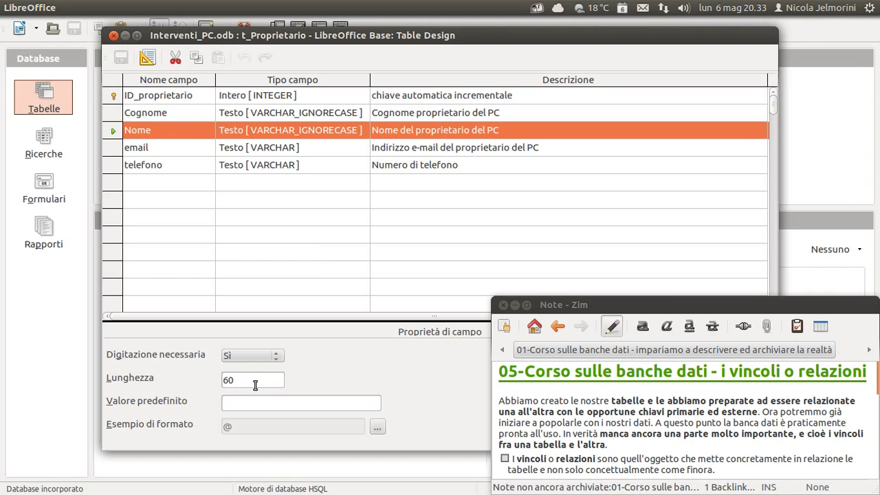
{"action": "left_click", "coordinate": [114, 114]}
{"action": "left_click", "coordinate": [113, 132]}
{"action": "left_click", "coordinate": [247, 378]}
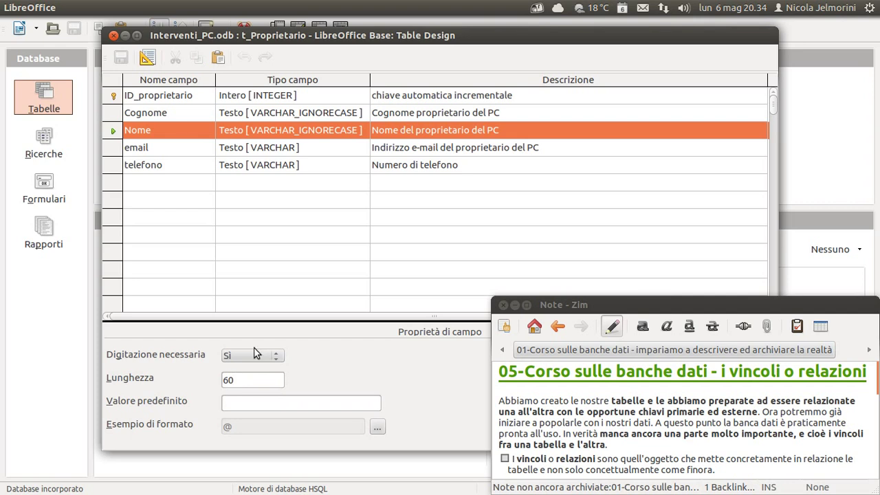
{"action": "left_click", "coordinate": [117, 115]}
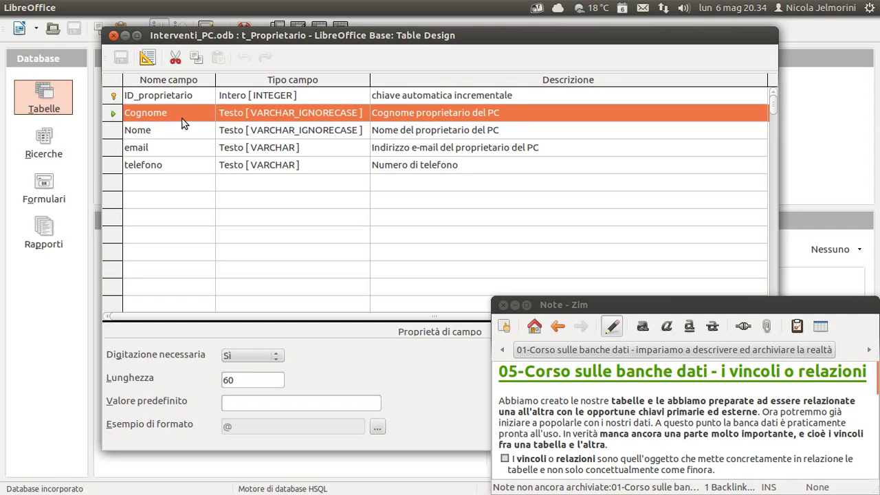
{"action": "left_click", "coordinate": [113, 134]}
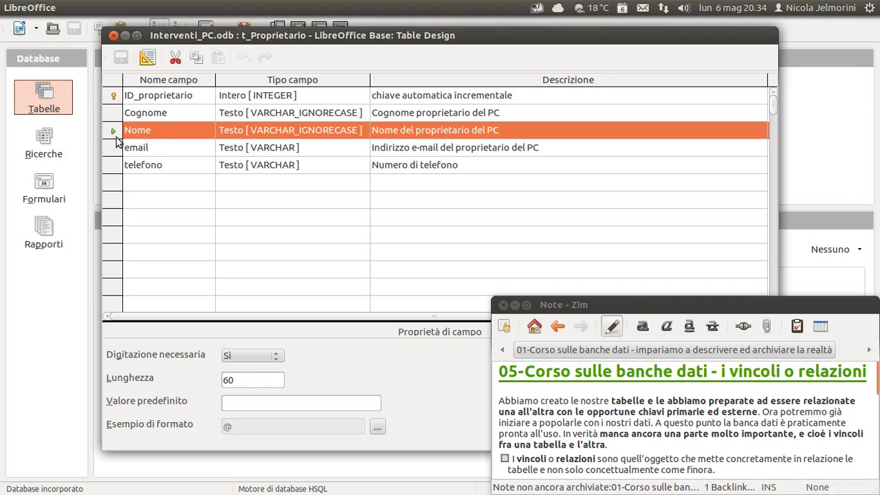
{"action": "left_click", "coordinate": [116, 148]}
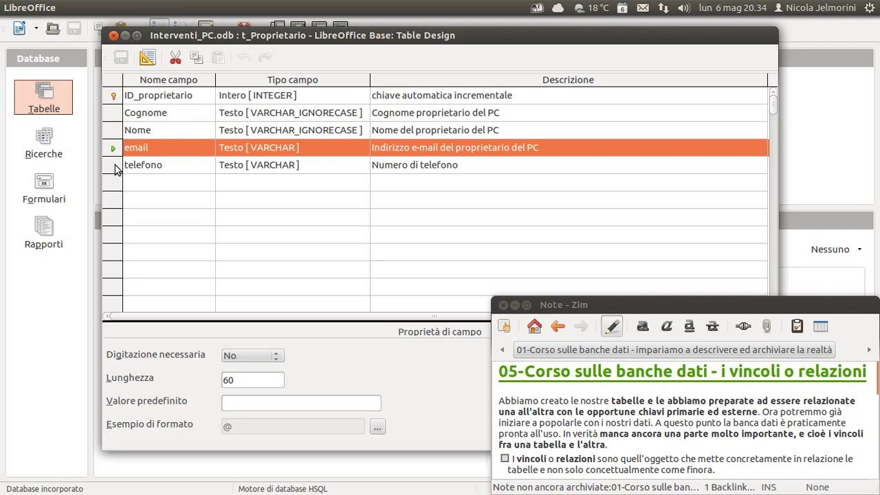
{"action": "left_click", "coordinate": [114, 166]}
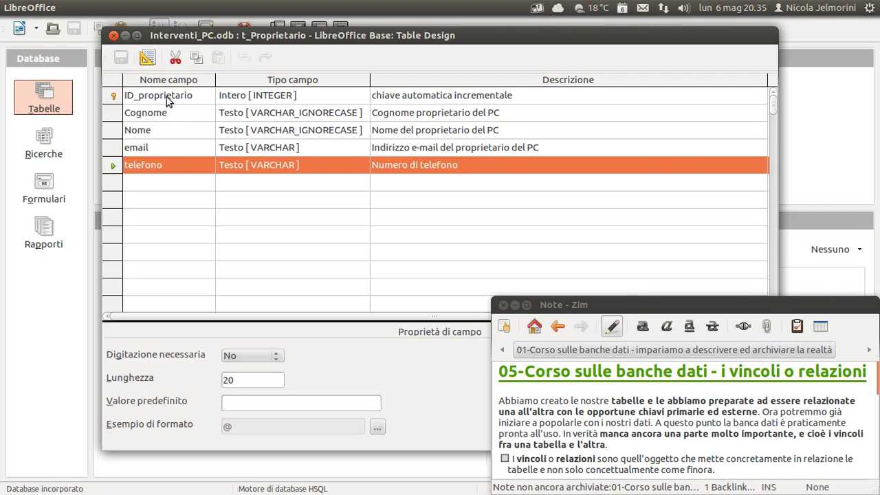
{"action": "left_click", "coordinate": [114, 35]}
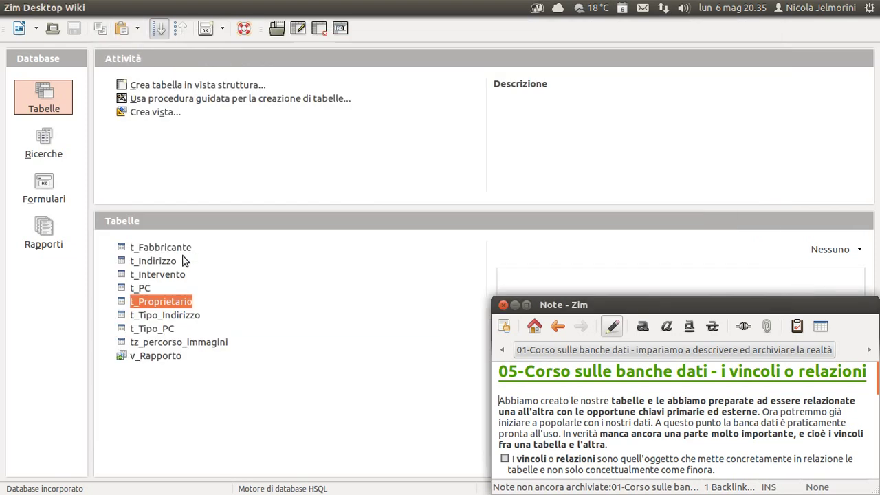
Open the t_Tipo_Indirizzo table for design editing and widen the Nome campo column to fit the full field names.
{"action": "left_click", "coordinate": [175, 315]}
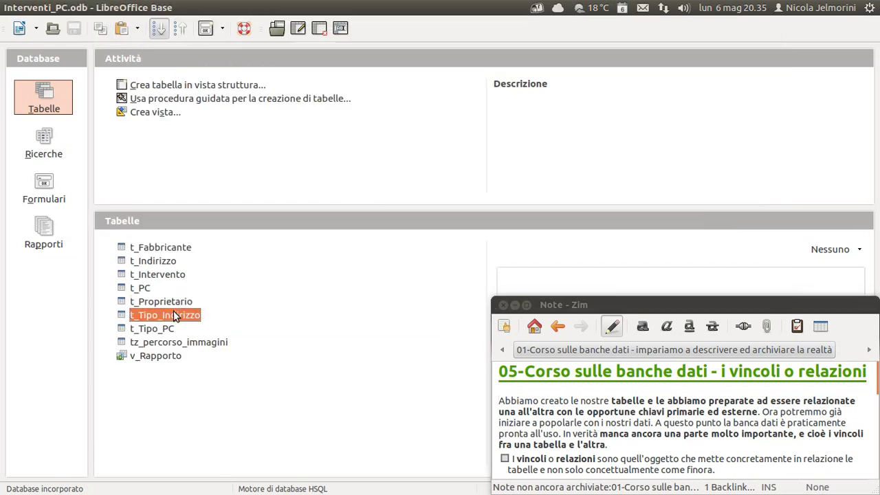
{"action": "left_click", "coordinate": [298, 27]}
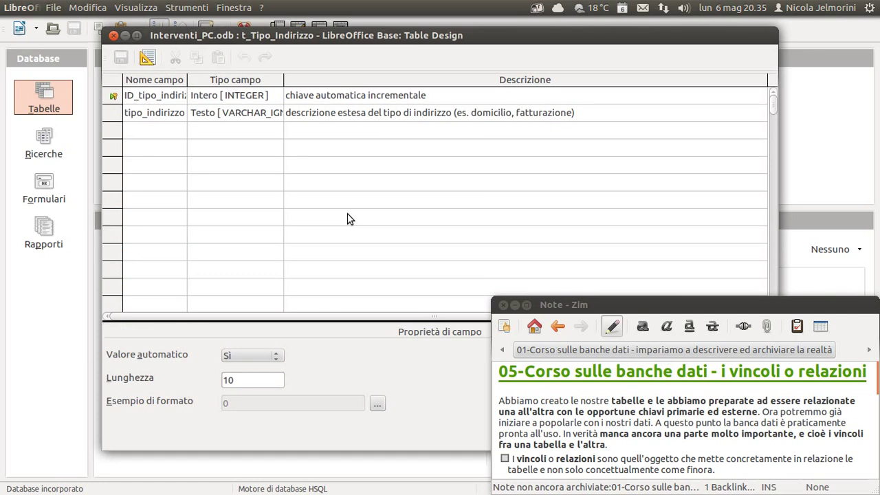
{"action": "left_click_drag", "start_coordinate": [187, 83], "coordinate": [214, 81]}
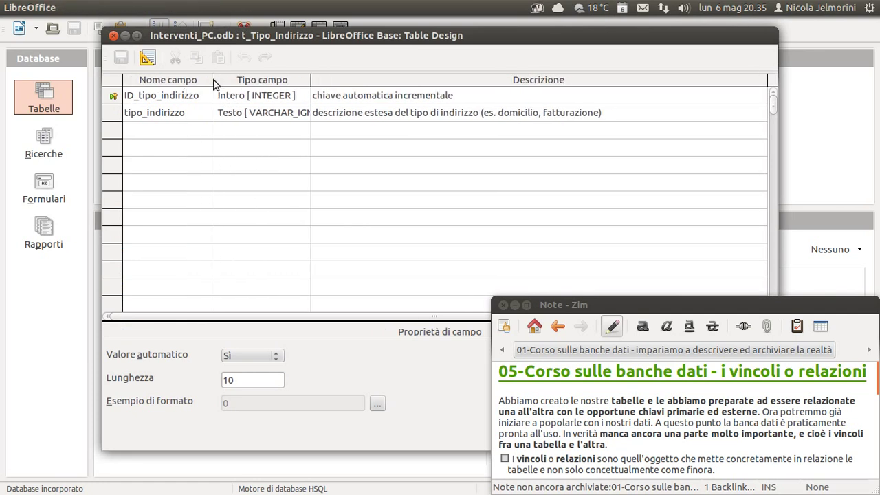
Reposition the t_Tipo_Indirizzo design window and widen the Tipo campo column to fit the full type names.
{"action": "left_click_drag", "start_coordinate": [218, 35], "coordinate": [228, 51]}
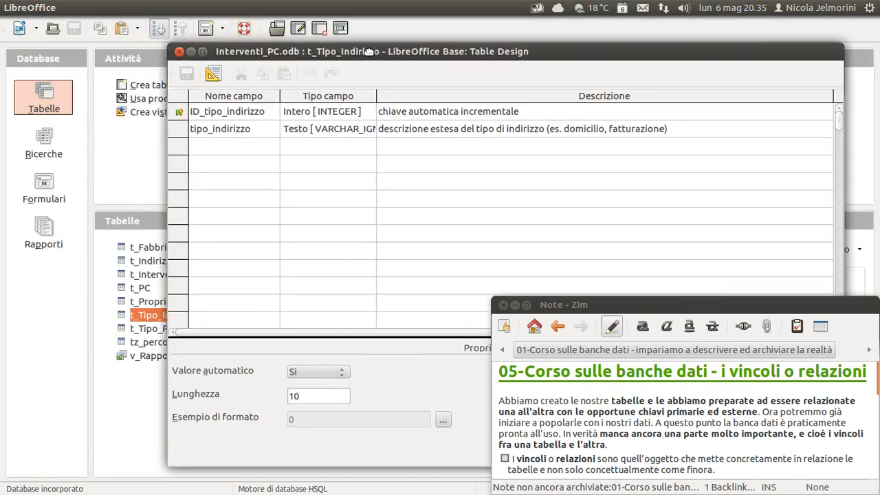
{"action": "left_click_drag", "start_coordinate": [369, 52], "coordinate": [368, 43]}
{"action": "left_click_drag", "start_coordinate": [375, 88], "coordinate": [446, 88]}
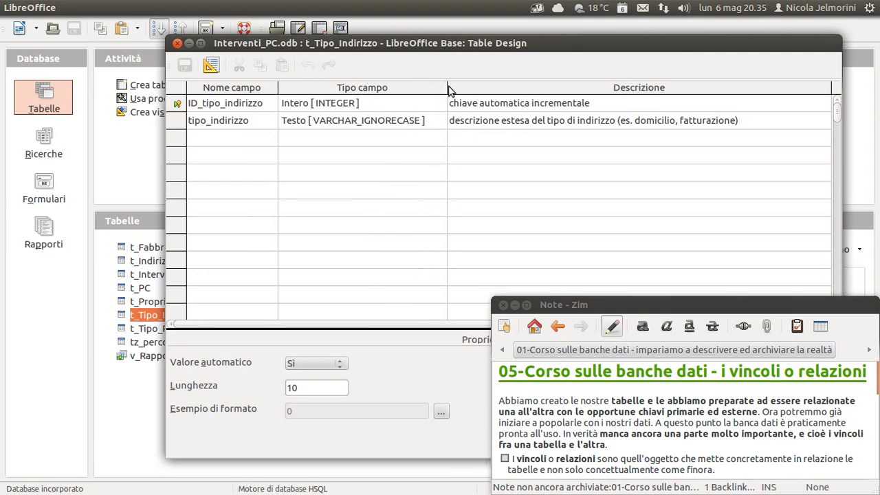
{"action": "left_click_drag", "start_coordinate": [447, 88], "coordinate": [431, 93]}
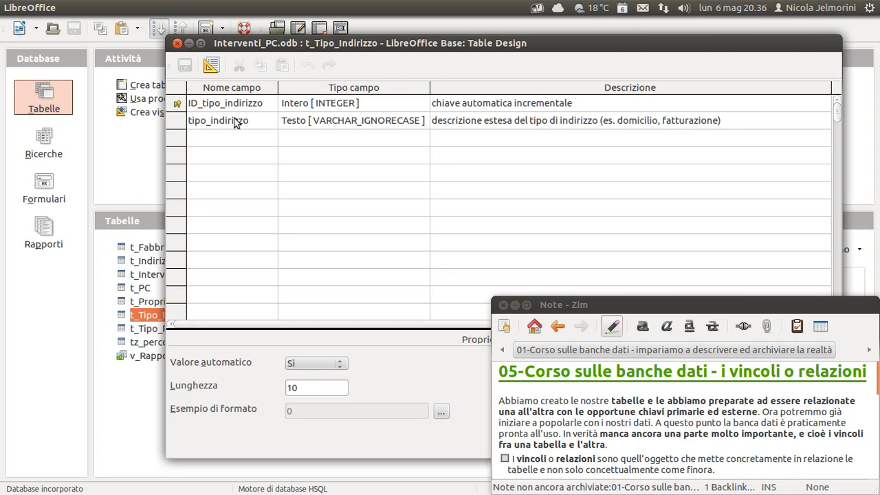
Examine the properties of ID_tipo_indirizzo and tipo_indirizzo, and close the t_Tipo_Indirizzo design.
{"action": "left_click", "coordinate": [178, 104]}
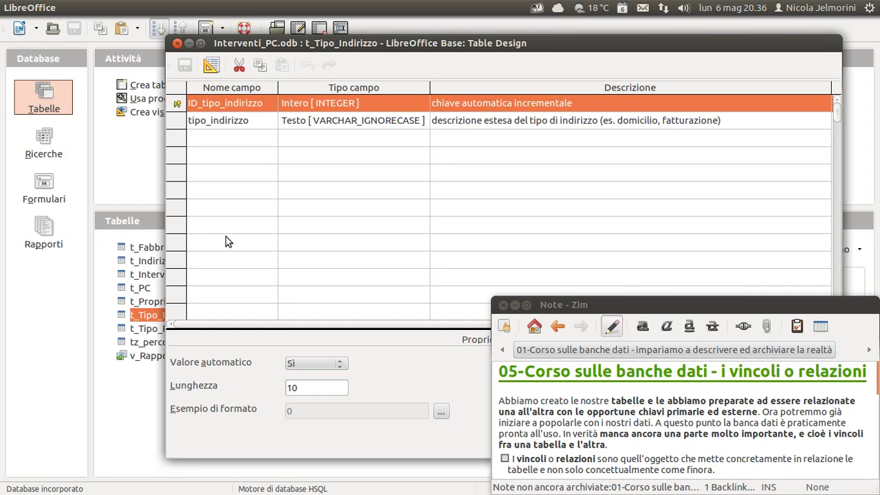
{"action": "left_click", "coordinate": [178, 122]}
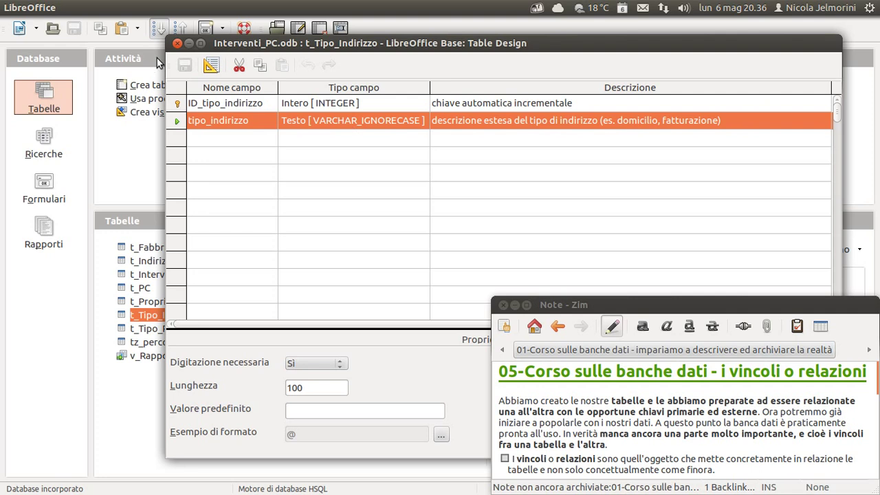
{"action": "left_click", "coordinate": [177, 43]}
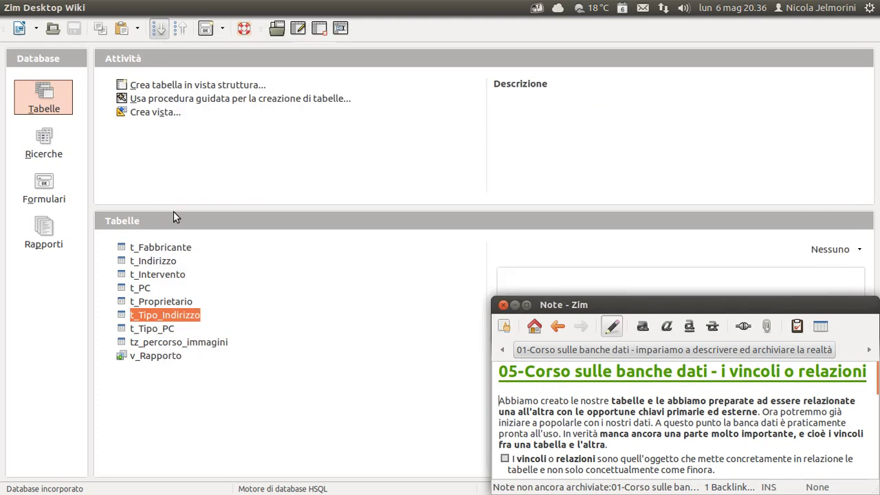
Open the t_Tipo_PC table design, examine the properties of ID_tipo_PC and tipo_PC, and close the design.
{"action": "left_click", "coordinate": [155, 330]}
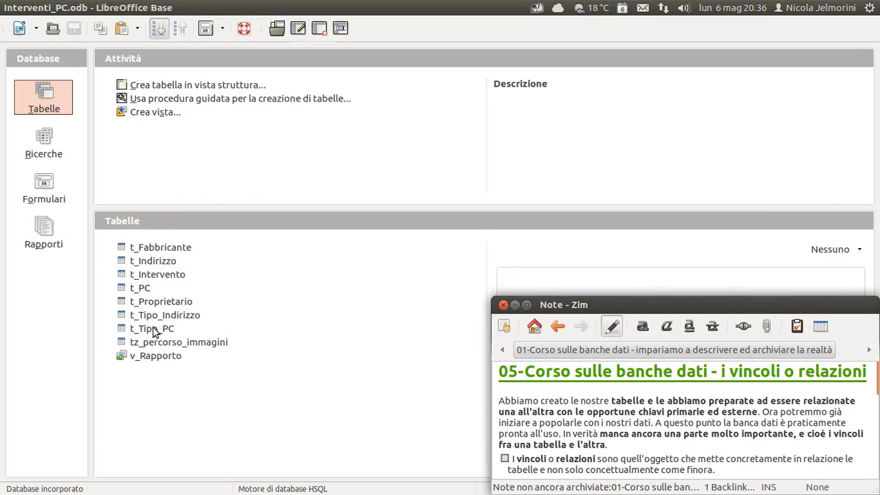
{"action": "left_click", "coordinate": [300, 32]}
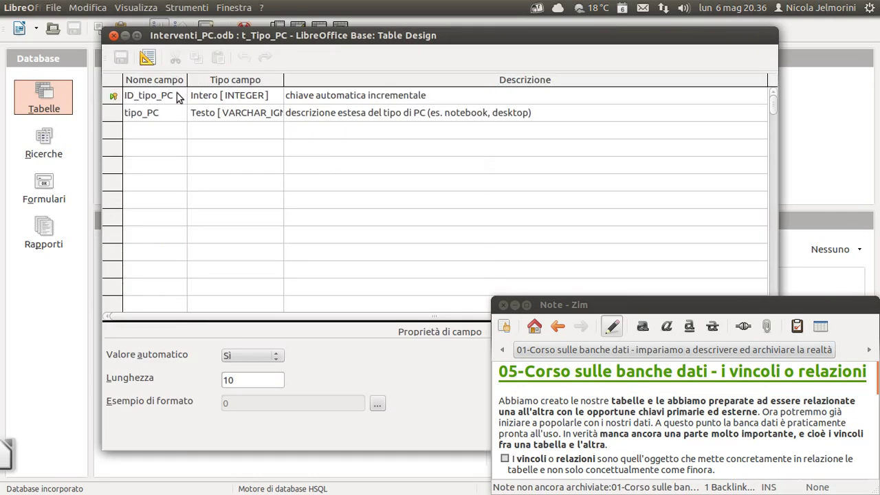
{"action": "left_click", "coordinate": [117, 100]}
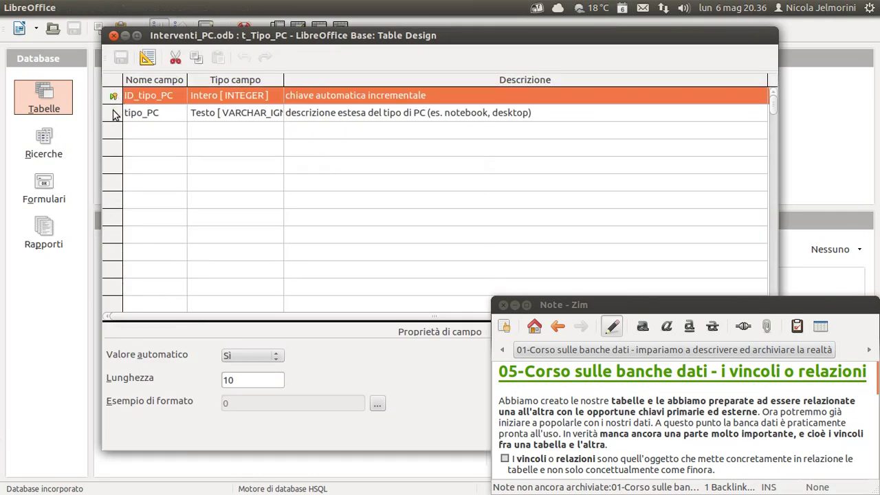
{"action": "left_click", "coordinate": [115, 113]}
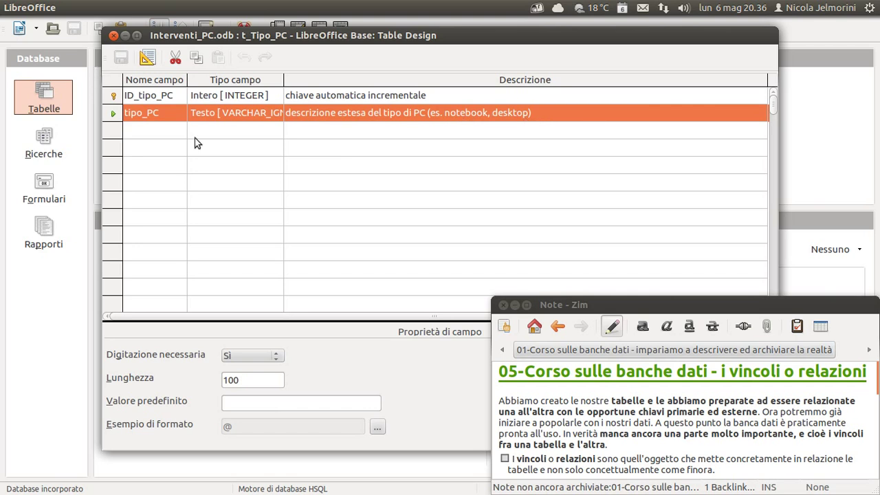
{"action": "left_click_drag", "start_coordinate": [172, 36], "coordinate": [297, 40]}
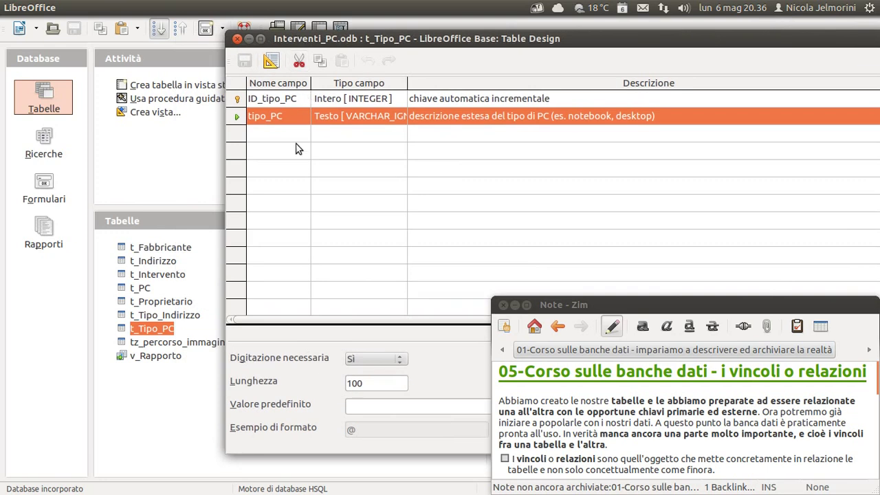
{"action": "left_click", "coordinate": [237, 39]}
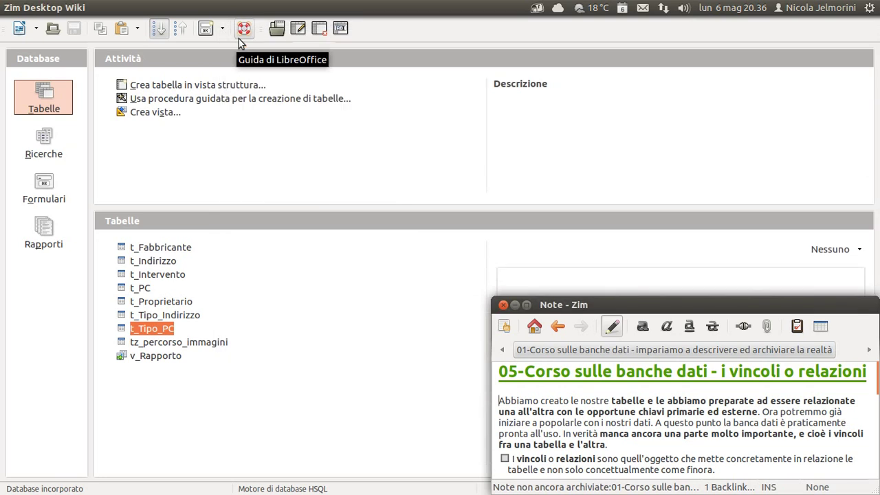
{"action": "left_click", "coordinate": [174, 249]}
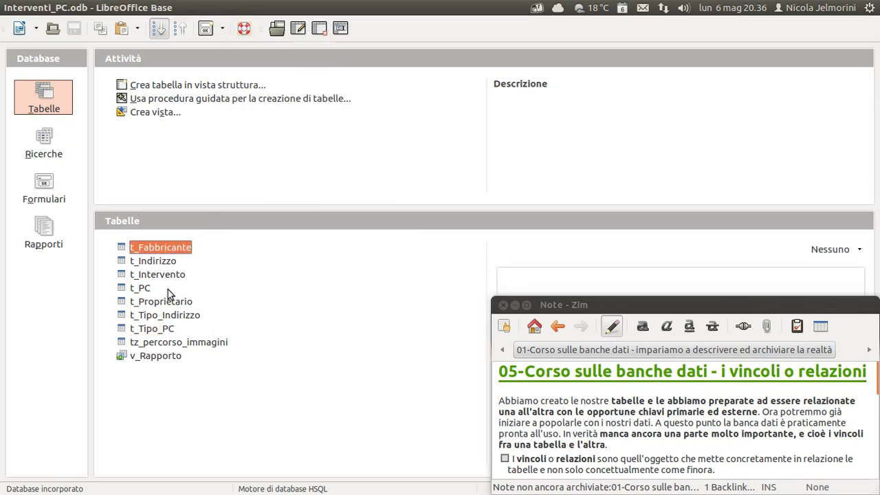
{"action": "left_click", "coordinate": [165, 332]}
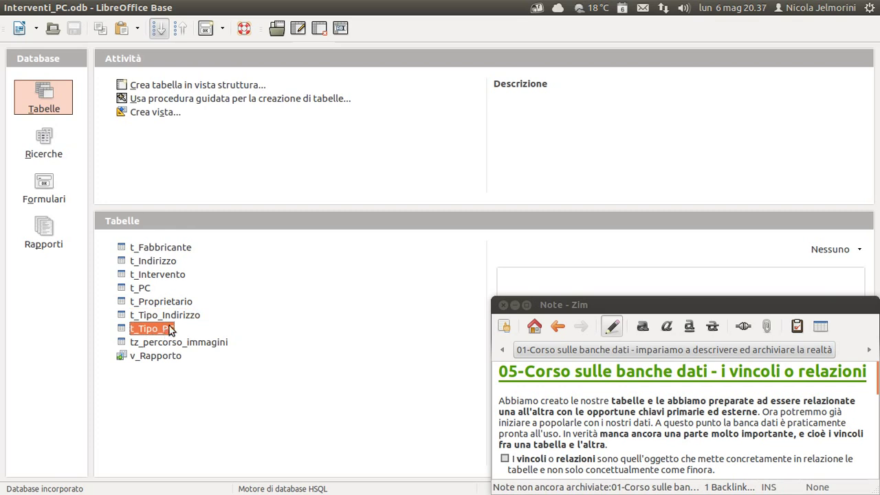
{"action": "left_click", "coordinate": [153, 248]}
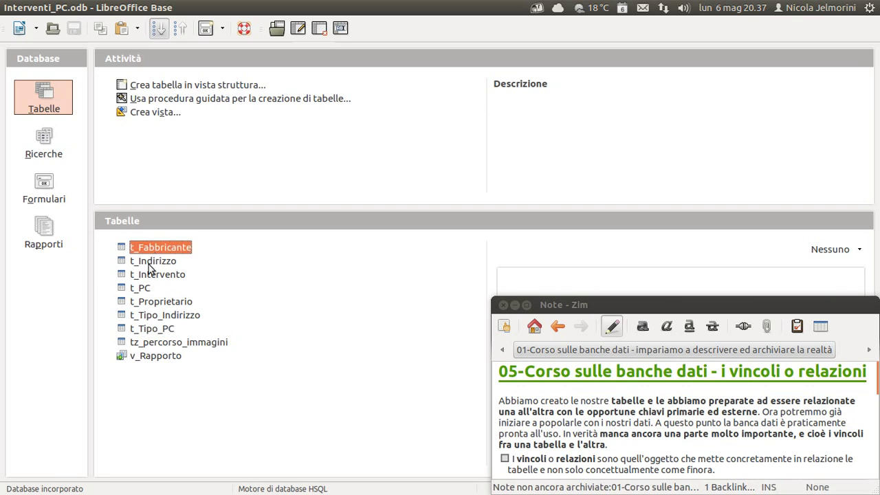
{"action": "left_click", "coordinate": [150, 264]}
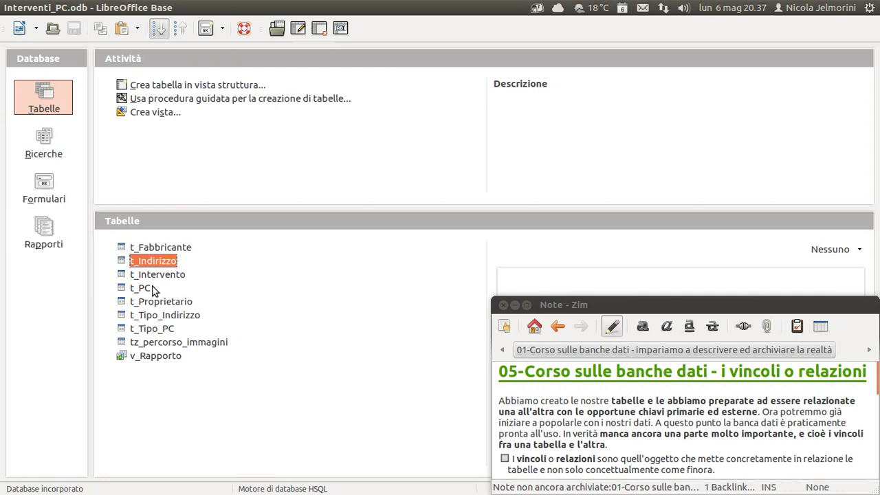
{"action": "left_click", "coordinate": [144, 289]}
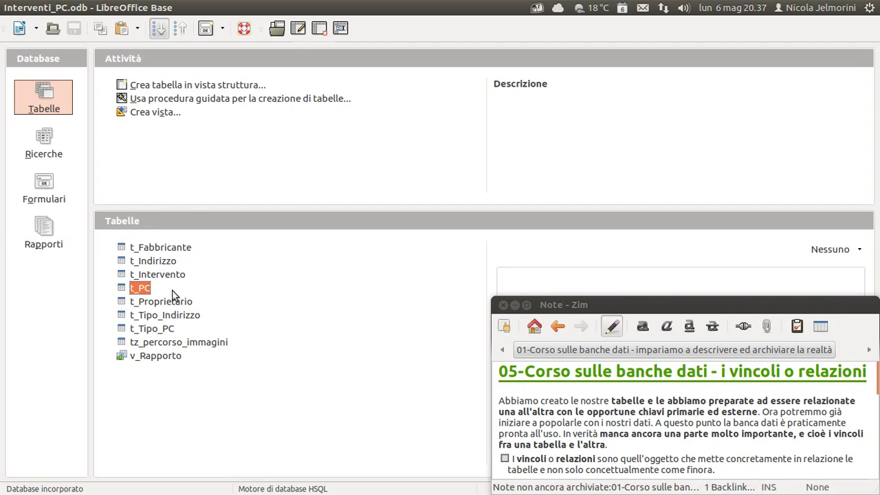
{"action": "left_click", "coordinate": [138, 276], "text": "shift"}
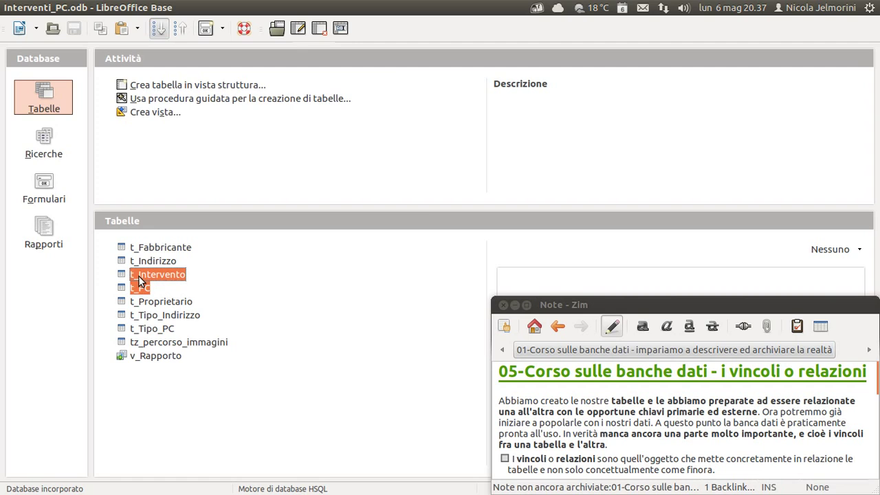
{"action": "left_click", "coordinate": [135, 277]}
Open the t_Indirizzo table for design editing, widen the Nome campo and Tipo campo columns, and narrow the design window.
{"action": "left_click", "coordinate": [137, 263]}
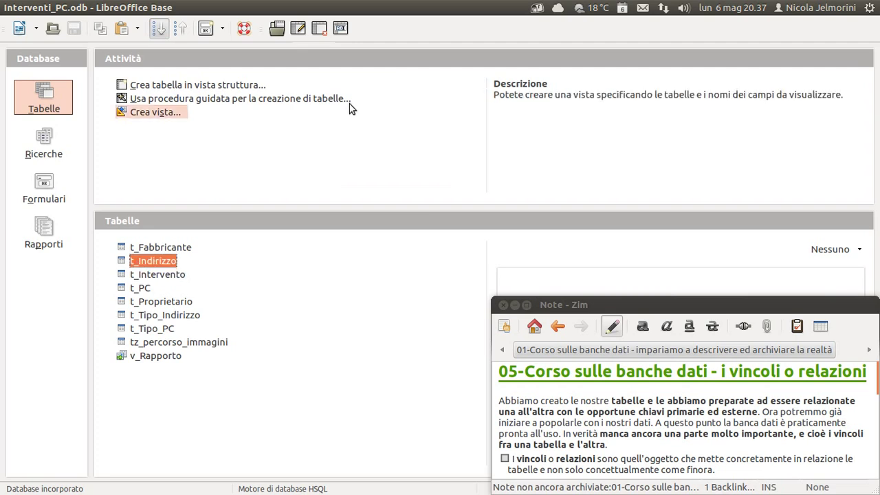
{"action": "right_click", "coordinate": [166, 259]}
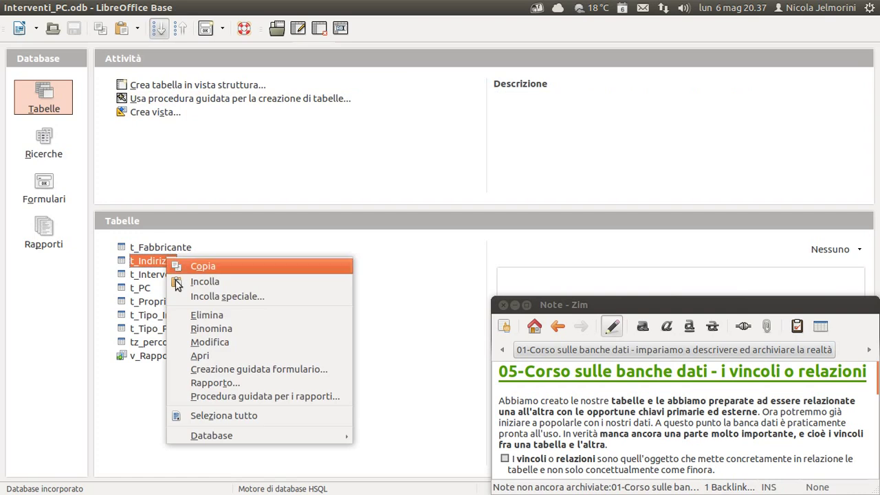
{"action": "left_click", "coordinate": [194, 342]}
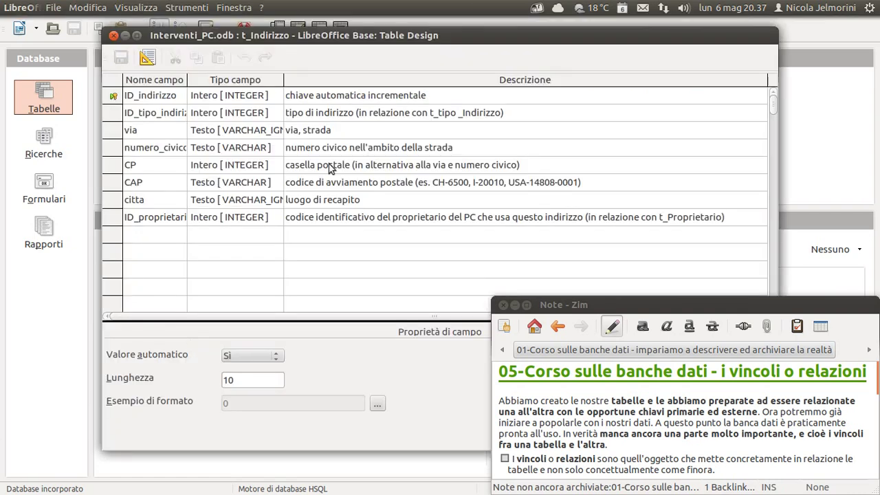
{"action": "left_click_drag", "start_coordinate": [186, 80], "coordinate": [235, 80]}
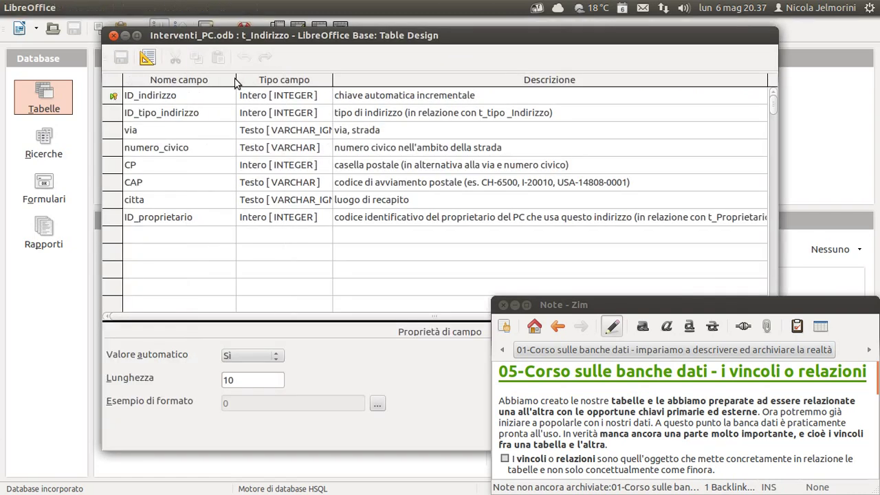
{"action": "left_click", "coordinate": [114, 97]}
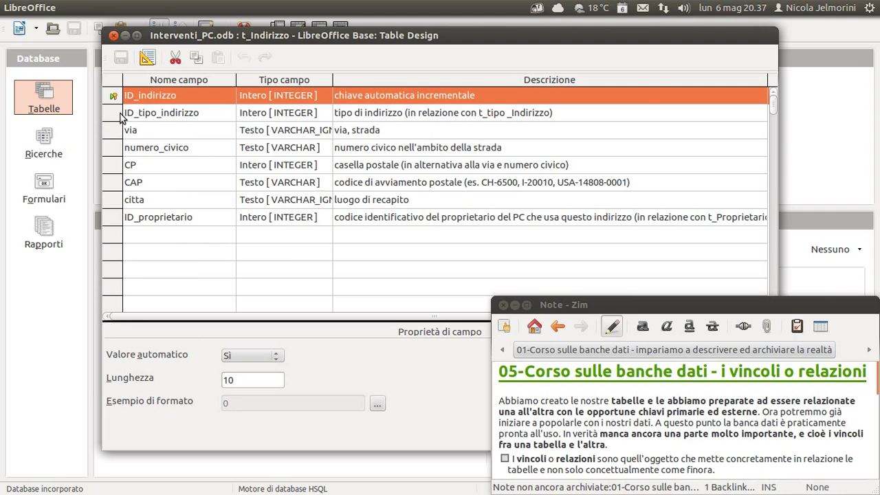
{"action": "left_click_drag", "start_coordinate": [220, 36], "coordinate": [243, 32]}
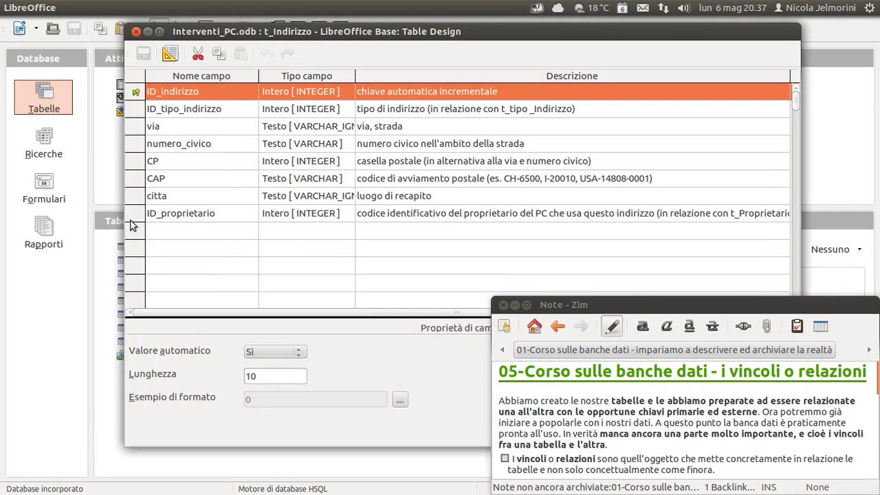
{"action": "left_click_drag", "start_coordinate": [125, 220], "coordinate": [177, 222]}
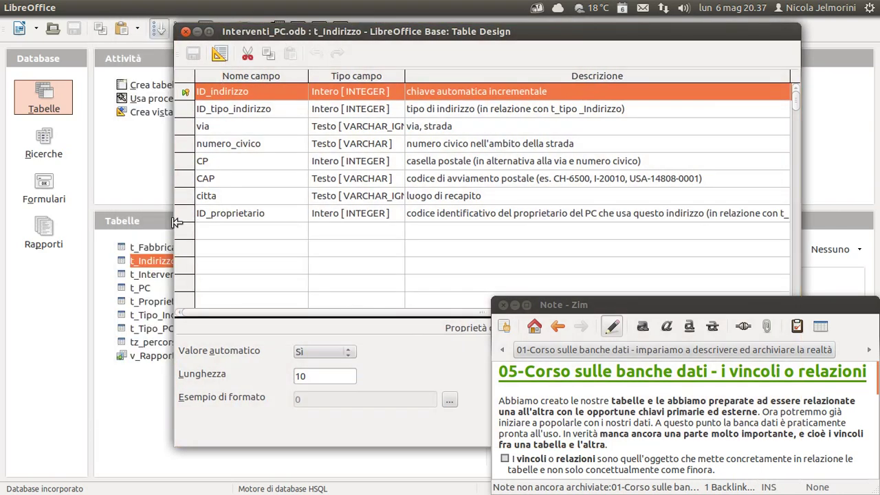
{"action": "left_click_drag", "start_coordinate": [404, 79], "coordinate": [434, 77]}
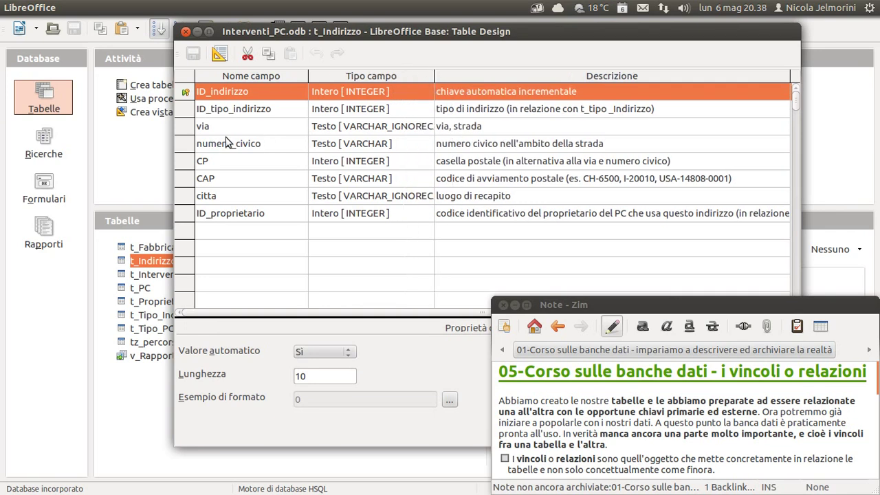
Examine the field properties of the key fields ID_tipo_indirizzo, ID_proprietario and ID_indirizzo in t_Indirizzo.
{"action": "left_click", "coordinate": [188, 112]}
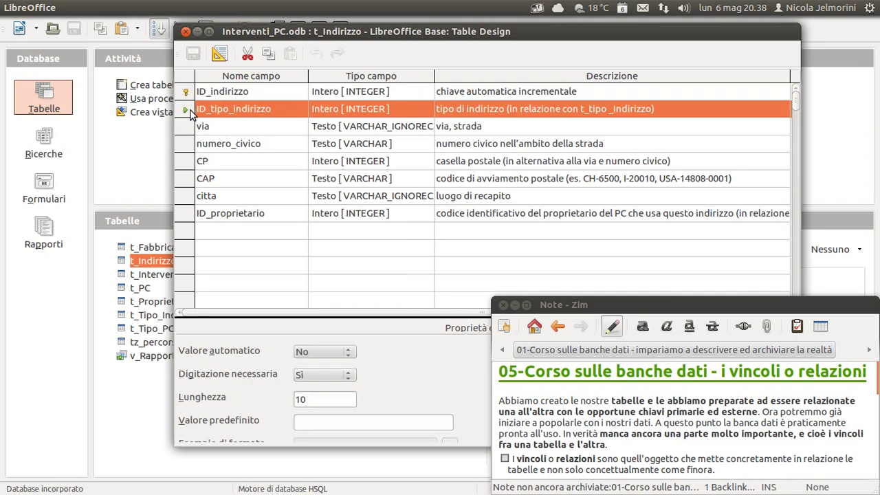
{"action": "left_click", "coordinate": [191, 217]}
{"action": "left_click", "coordinate": [186, 111]}
{"action": "left_click_drag", "start_coordinate": [316, 33], "coordinate": [361, 36]}
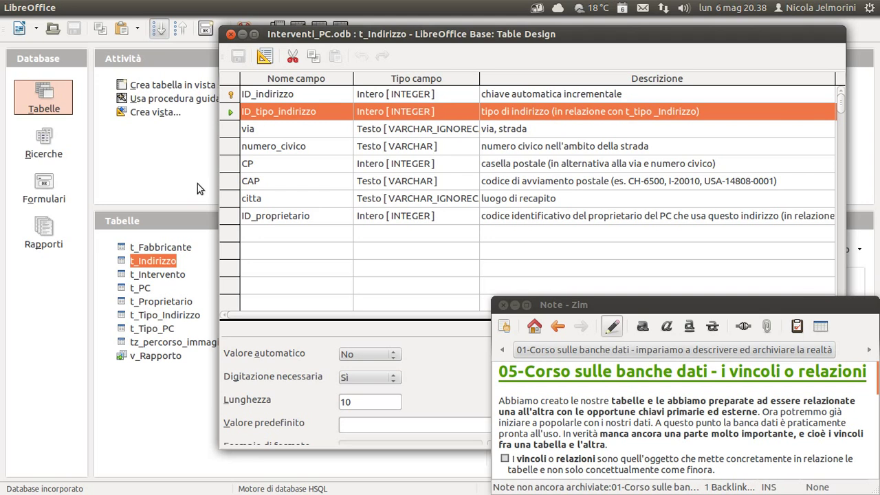
{"action": "left_click", "coordinate": [232, 96]}
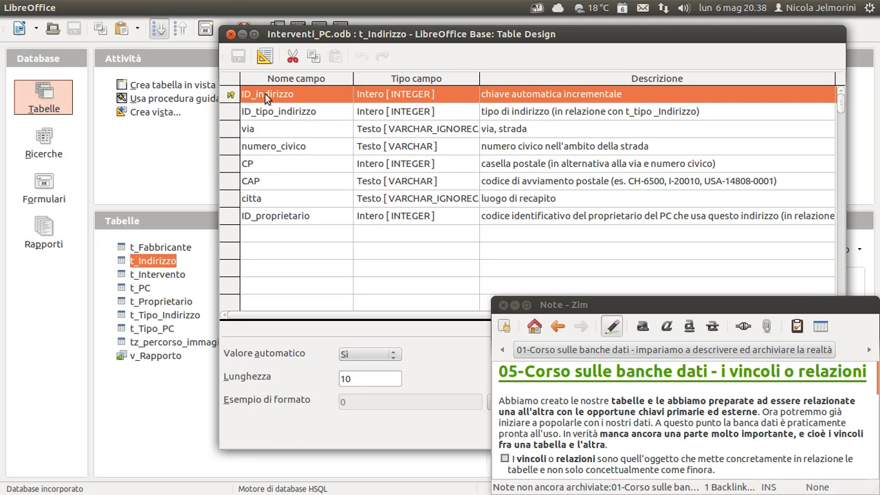
Examine the descriptions and properties of ID_tipo_indirizzo, via and ID_proprietario, checking which tables the foreign keys refer to.
{"action": "left_click", "coordinate": [231, 114]}
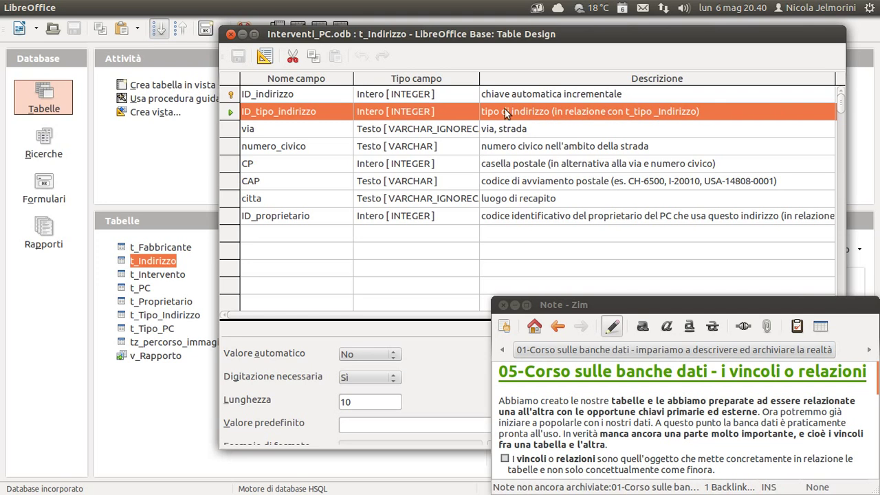
{"action": "left_click", "coordinate": [505, 132]}
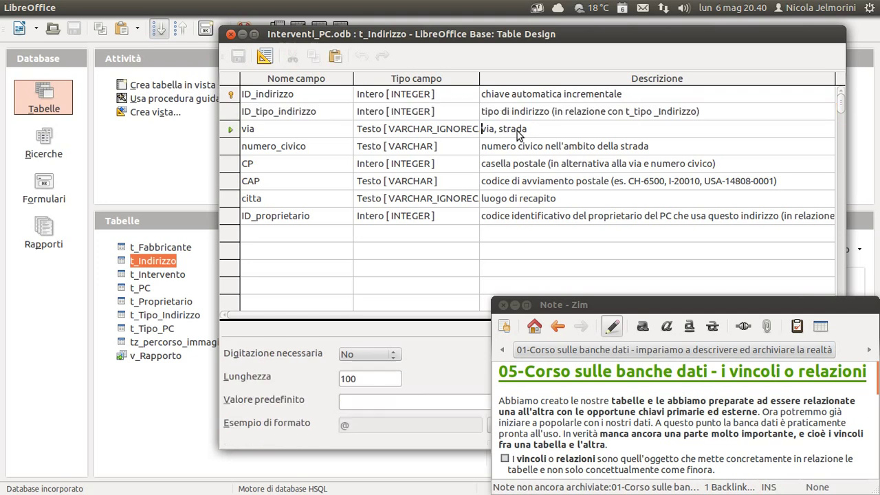
{"action": "left_click", "coordinate": [731, 116]}
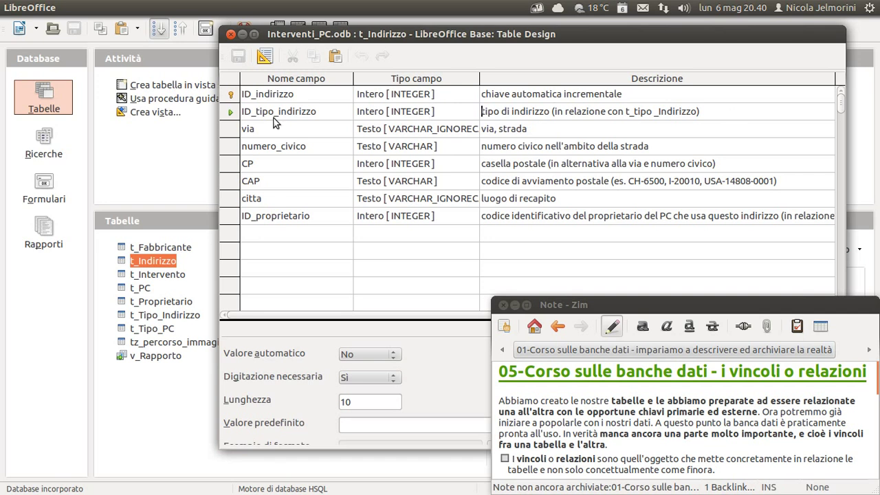
{"action": "left_click", "coordinate": [231, 114]}
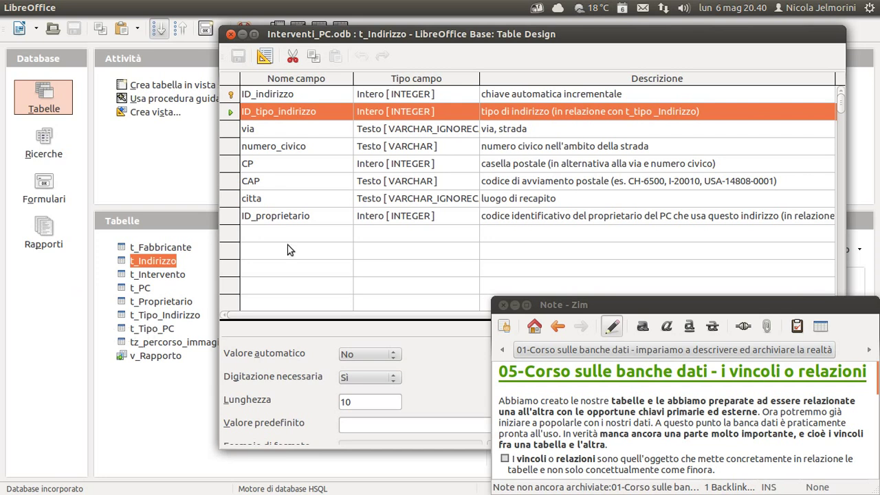
{"action": "left_click", "coordinate": [231, 219]}
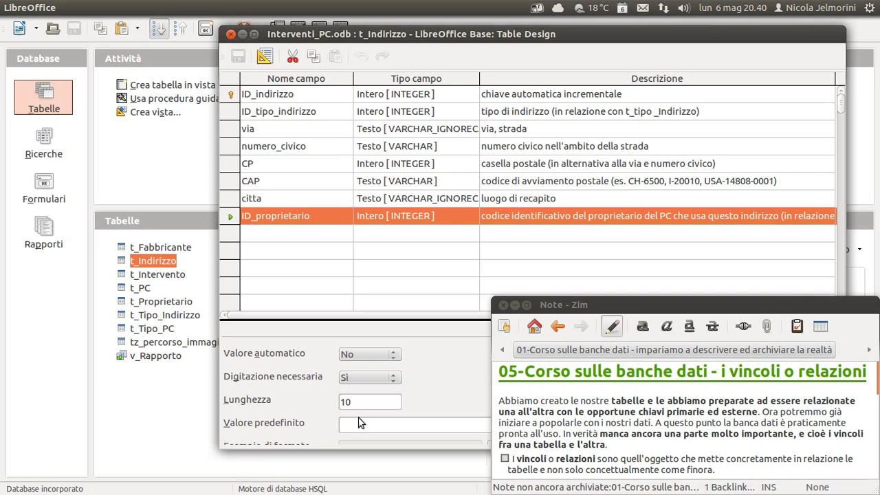
{"action": "left_click_drag", "start_coordinate": [478, 41], "coordinate": [295, 56]}
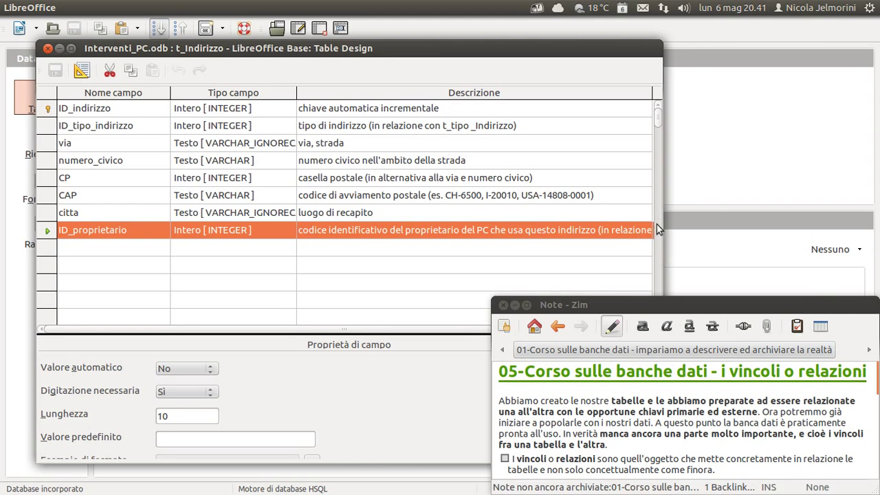
Widen the t_Indirizzo design window to read the full ID_proprietario description, then close the table design.
{"action": "left_click_drag", "start_coordinate": [658, 221], "coordinate": [762, 226]}
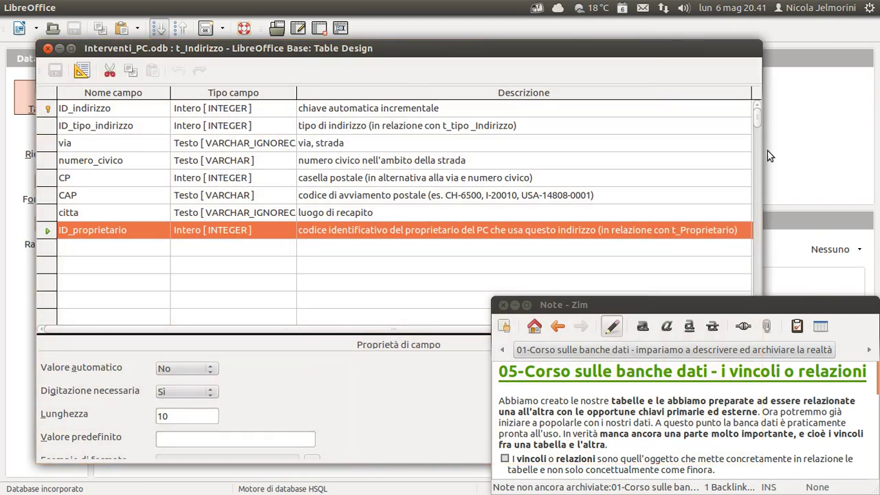
{"action": "left_click_drag", "start_coordinate": [761, 152], "coordinate": [632, 147]}
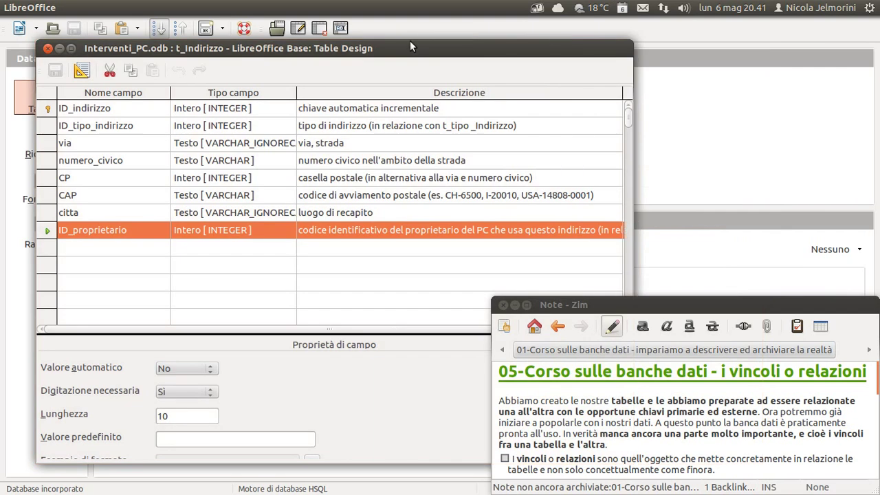
{"action": "left_click_drag", "start_coordinate": [411, 43], "coordinate": [641, 31]}
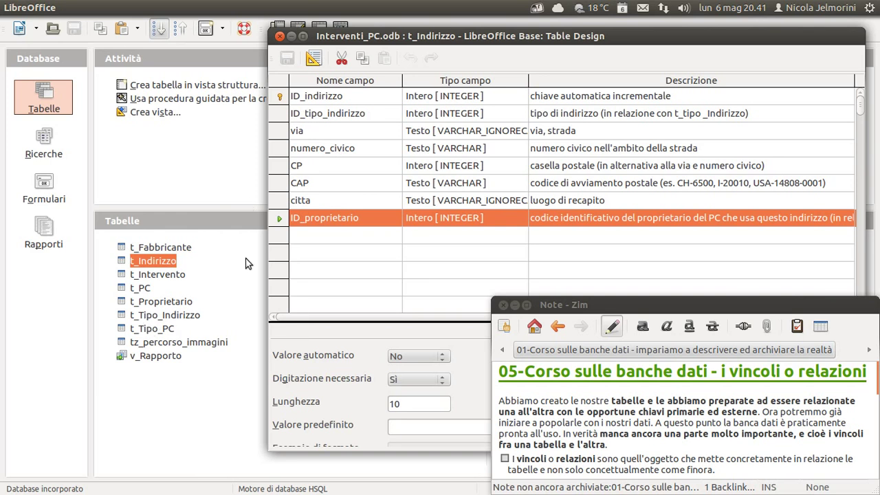
{"action": "left_click", "coordinate": [280, 35]}
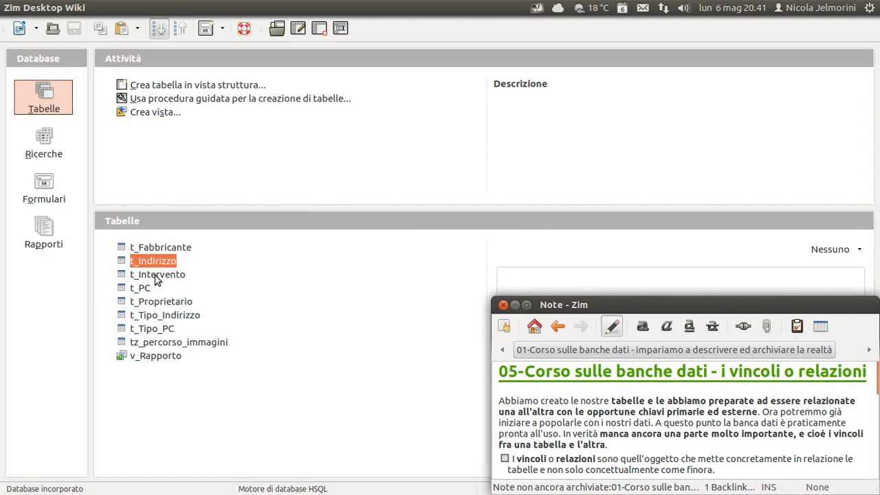
Open the t_Intervento table for design editing and widen the Nome campo column to fit the full field names.
{"action": "left_click", "coordinate": [155, 275]}
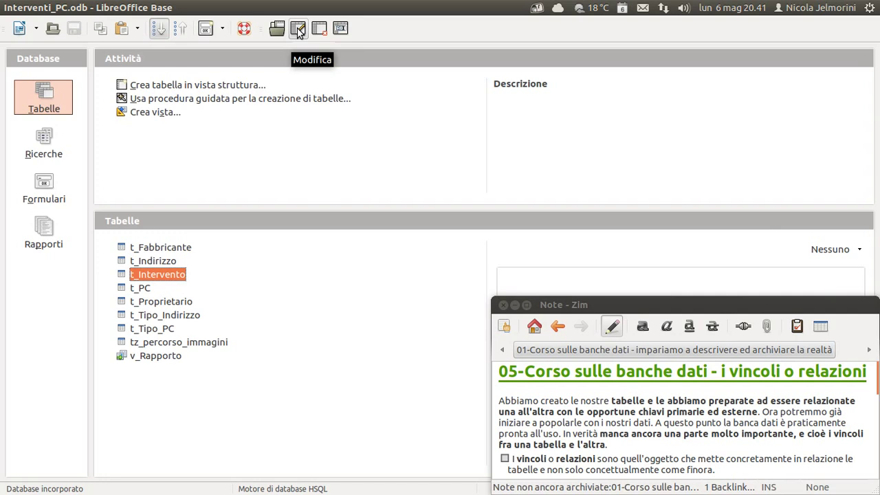
{"action": "right_click", "coordinate": [172, 275]}
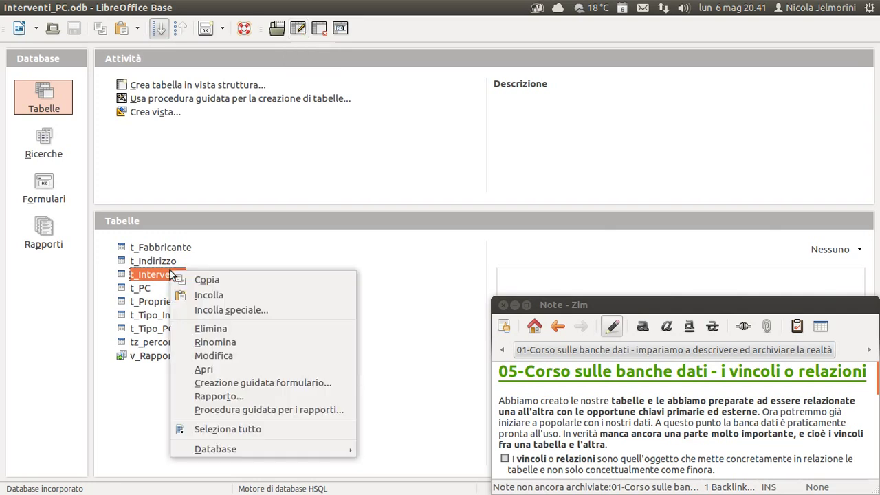
{"action": "left_click", "coordinate": [210, 357]}
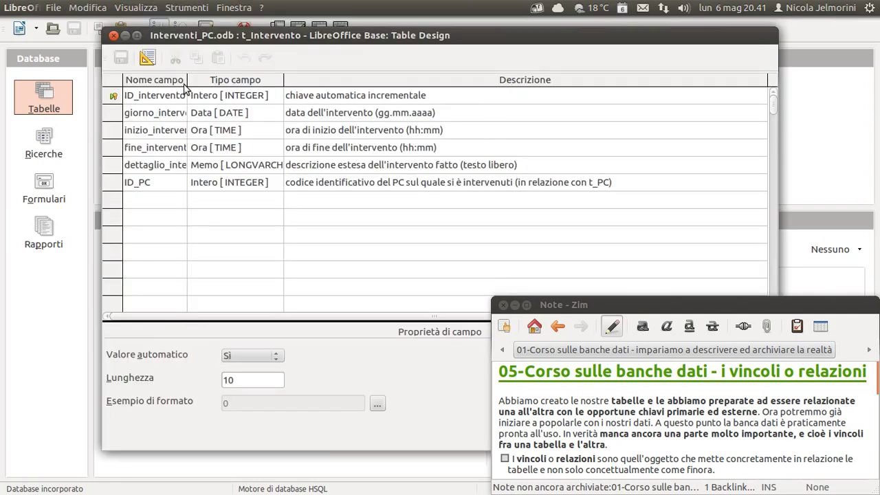
{"action": "left_click_drag", "start_coordinate": [188, 79], "coordinate": [221, 81]}
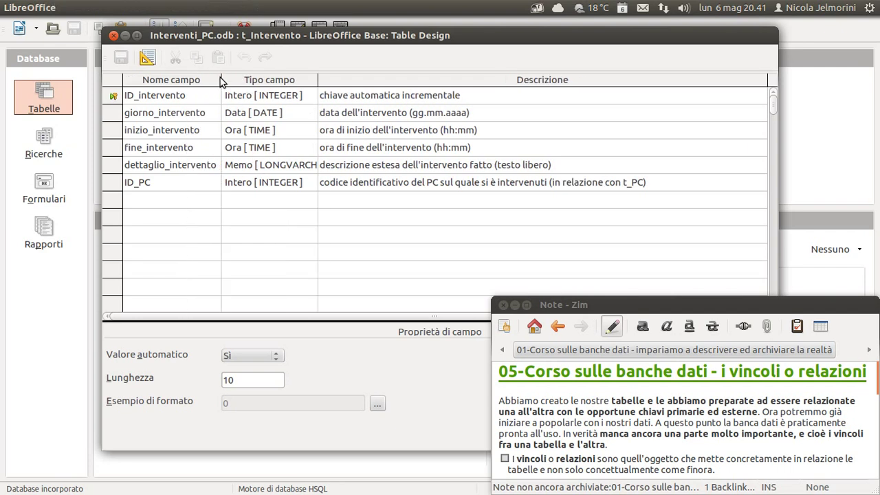
{"action": "left_click_drag", "start_coordinate": [249, 39], "coordinate": [268, 35]}
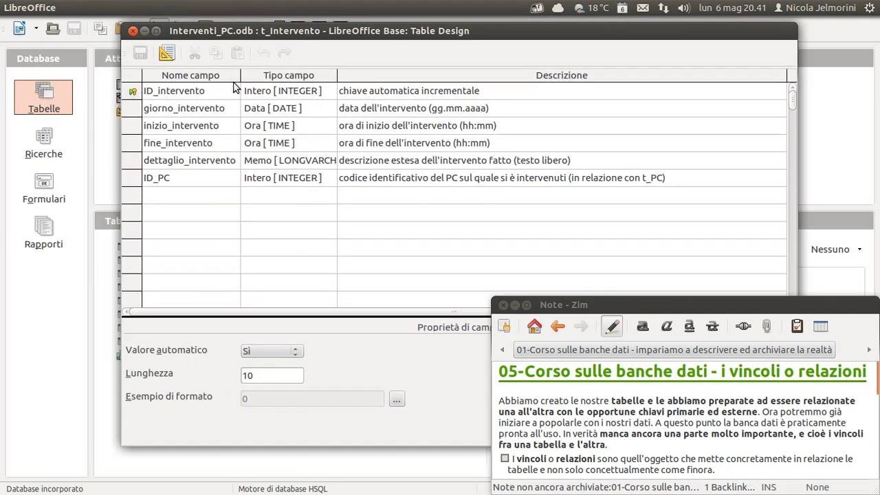
Examine the properties of giorno_intervento, inizio_intervento, fine_intervento and dettaglio_intervento, widening the Tipo campo column to fit the full type names.
{"action": "left_click", "coordinate": [132, 112]}
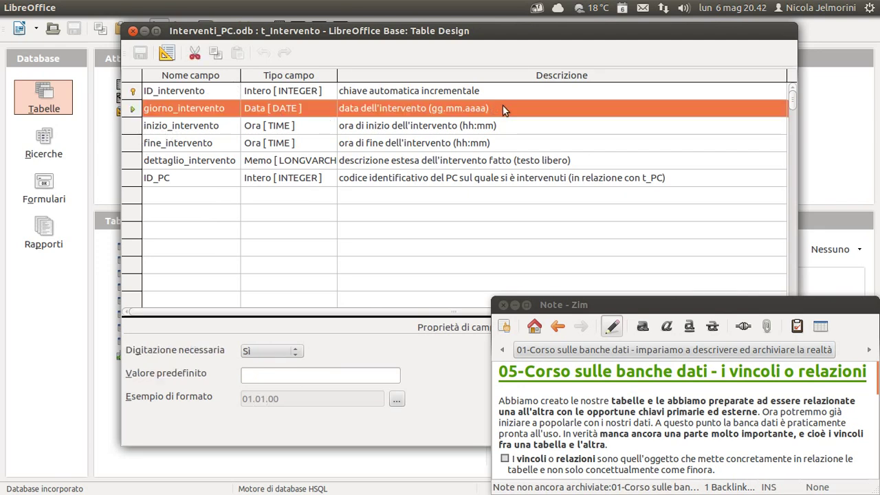
{"action": "left_click", "coordinate": [133, 127]}
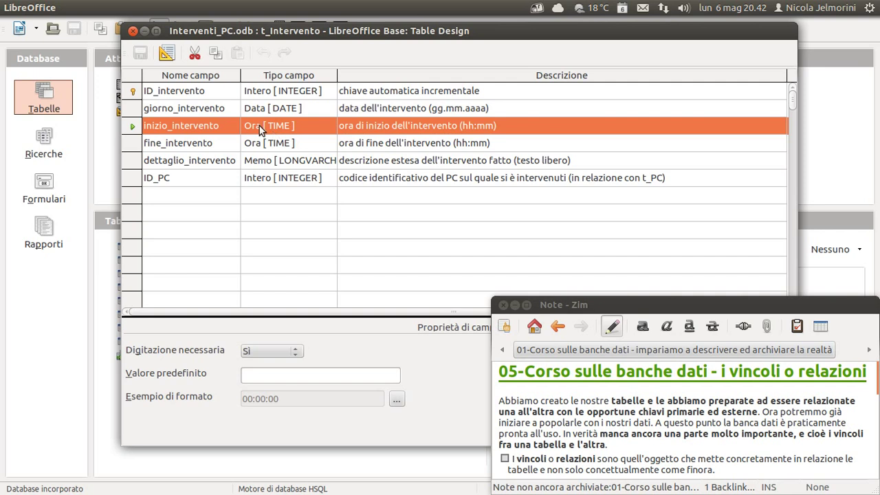
{"action": "left_click", "coordinate": [273, 141]}
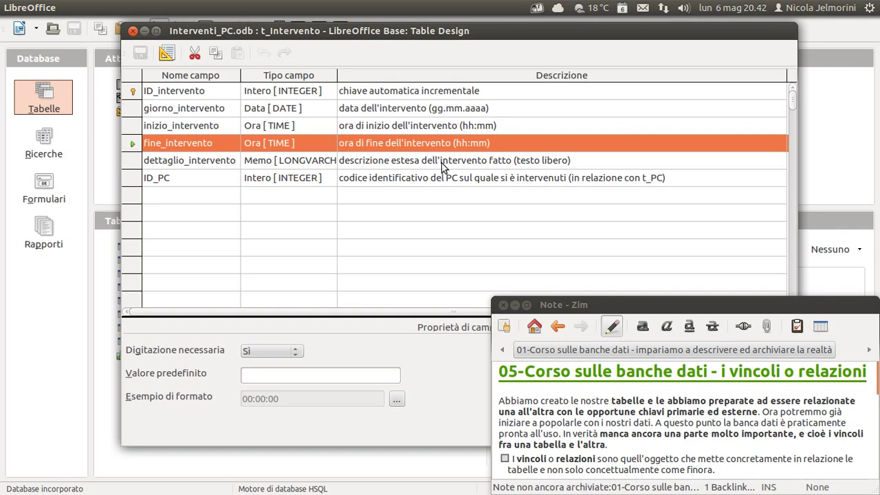
{"action": "left_click", "coordinate": [136, 161]}
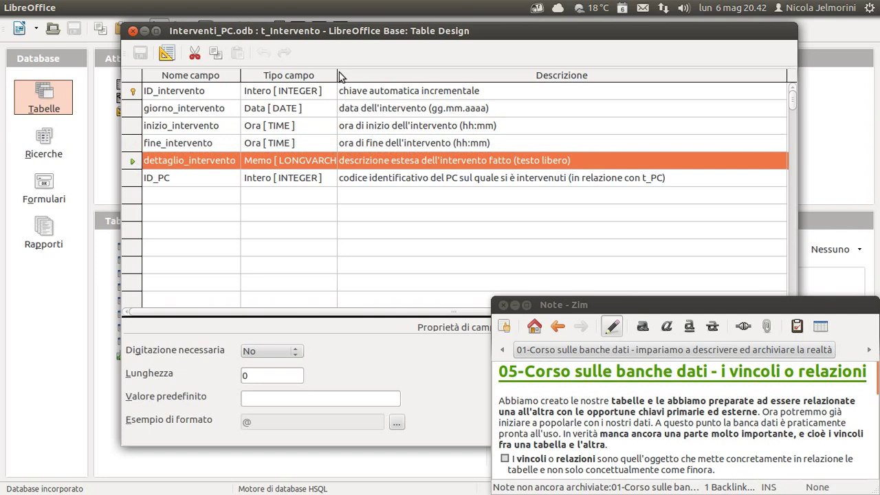
{"action": "left_click_drag", "start_coordinate": [337, 75], "coordinate": [402, 75]}
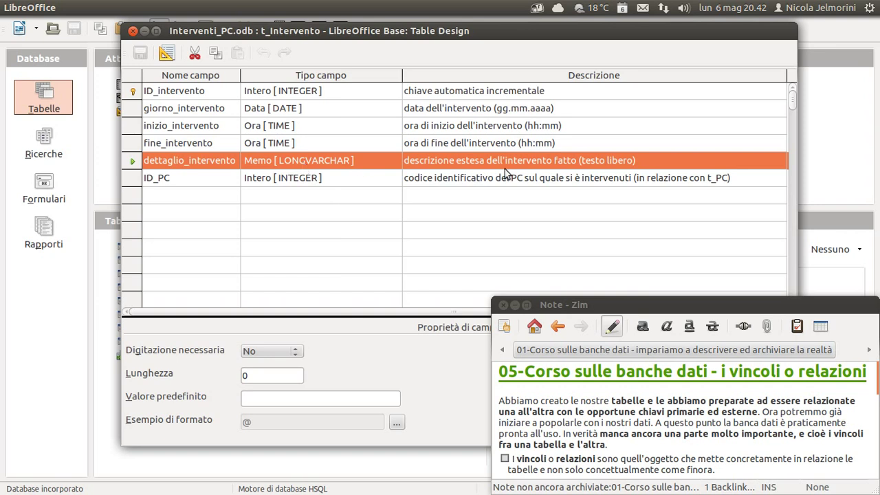
Examine the properties and related table of the foreign key ID_PC in t_Intervento, and close the design.
{"action": "left_click", "coordinate": [193, 180]}
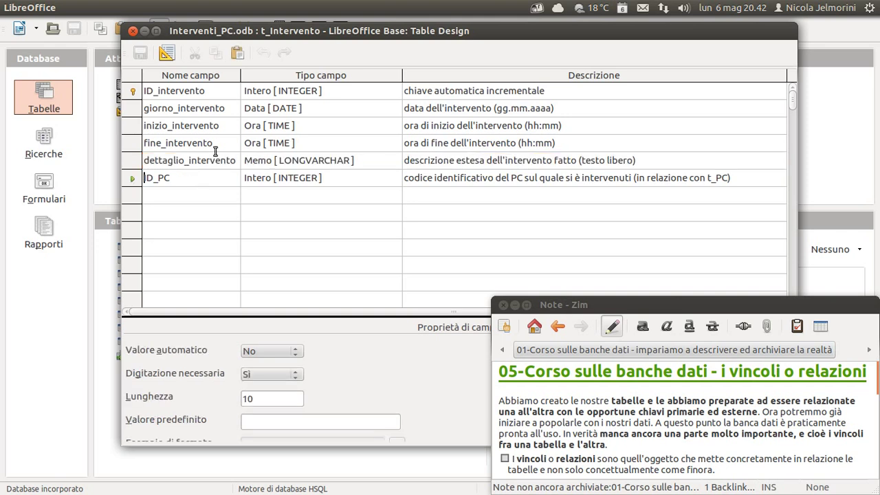
{"action": "left_click", "coordinate": [127, 181]}
{"action": "left_click_drag", "start_coordinate": [242, 31], "coordinate": [297, 28]}
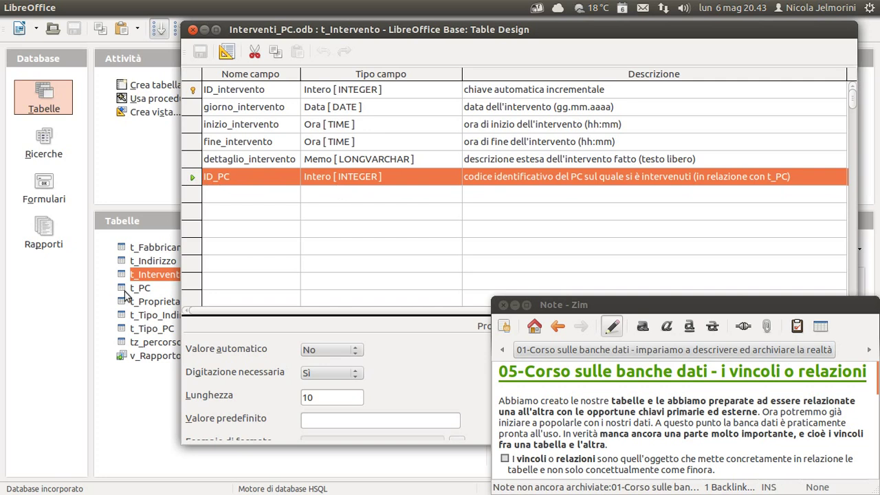
{"action": "left_click", "coordinate": [193, 30]}
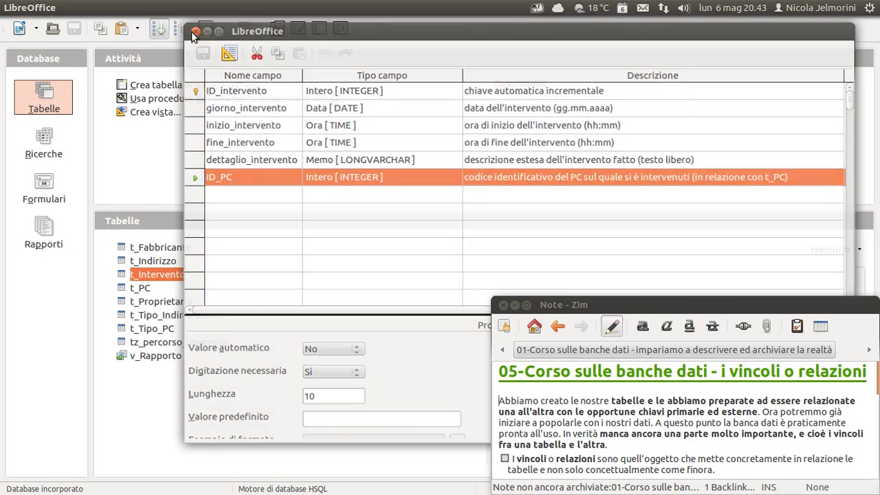
Open the t_PC table for design editing and widen the Nome campo and Tipo campo columns to fit their contents.
{"action": "double_click", "coordinate": [140, 287]}
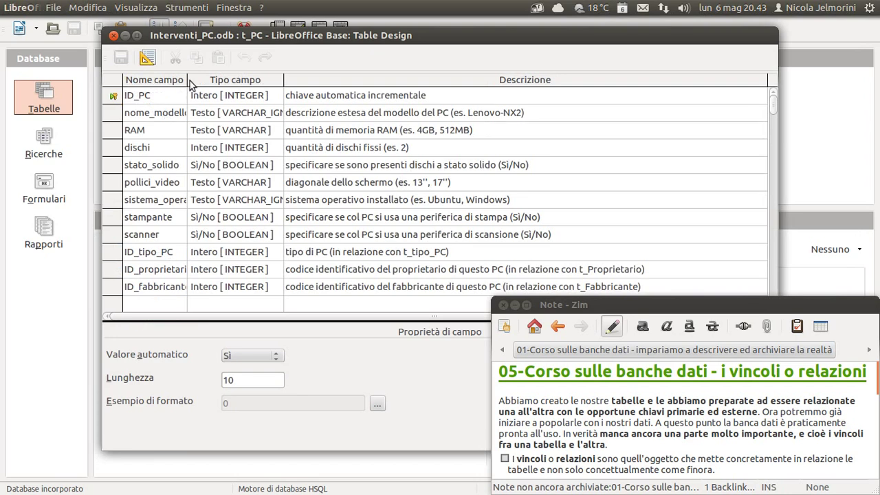
{"action": "left_click_drag", "start_coordinate": [188, 80], "coordinate": [273, 83]}
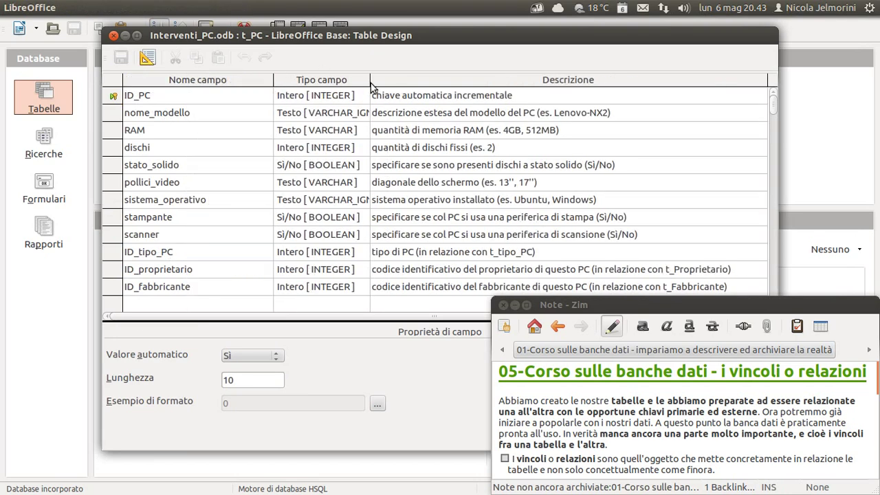
{"action": "left_click_drag", "start_coordinate": [371, 81], "coordinate": [420, 81]}
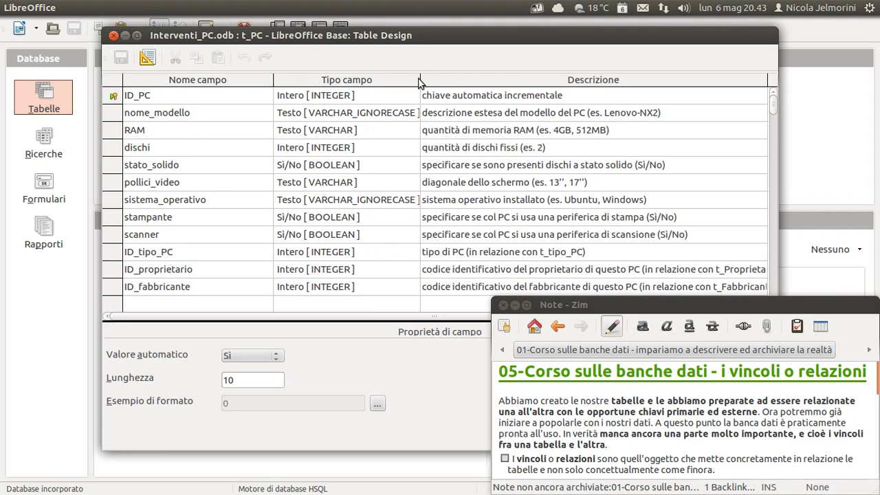
{"action": "left_click_drag", "start_coordinate": [422, 81], "coordinate": [436, 81]}
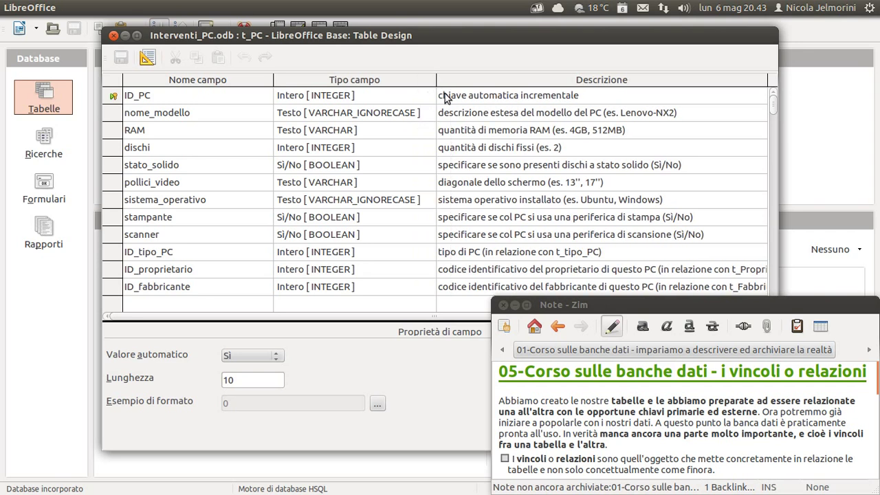
{"action": "left_click_drag", "start_coordinate": [244, 36], "coordinate": [322, 34]}
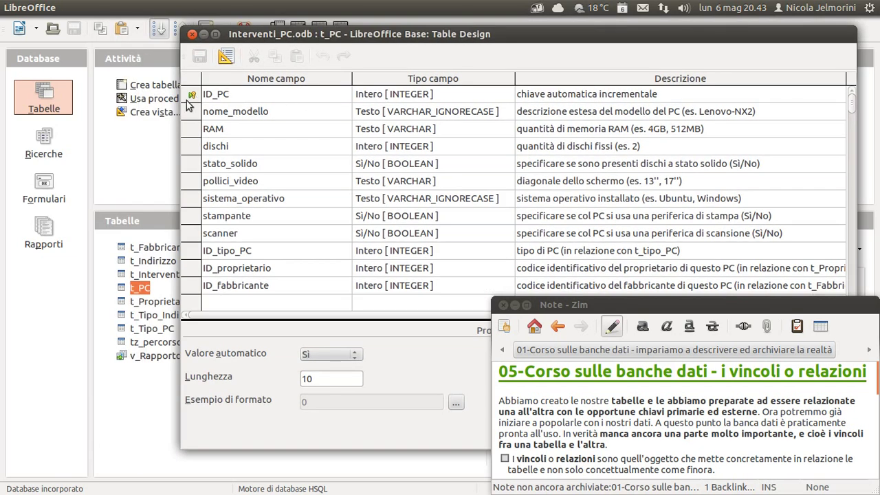
Examine the field properties of t_PC one by one, from the primary key ID_PC through scanner.
{"action": "left_click", "coordinate": [192, 96]}
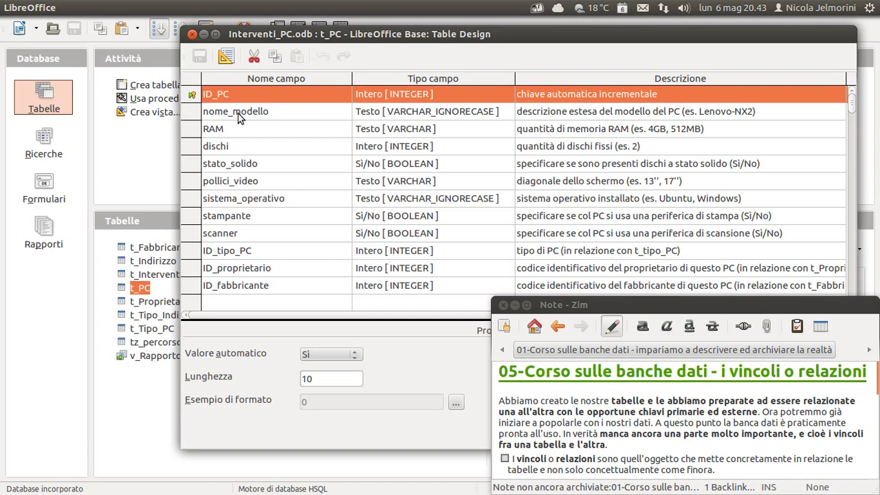
{"action": "left_click", "coordinate": [193, 112]}
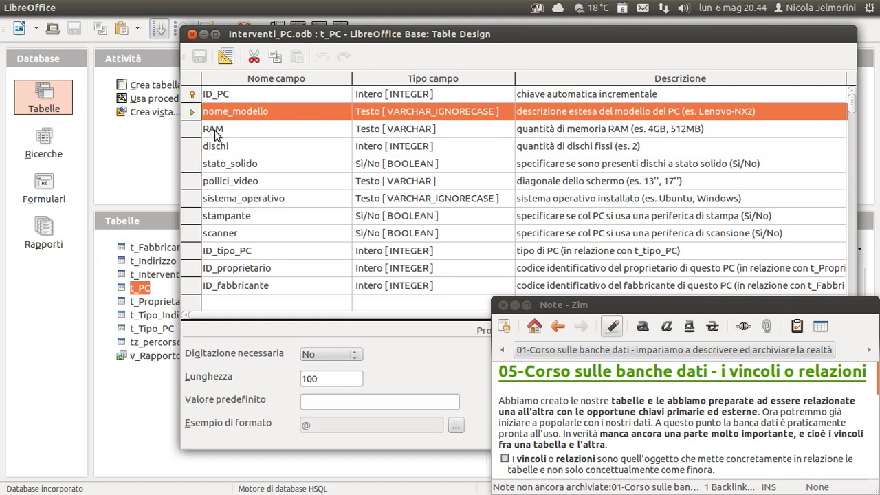
{"action": "left_click", "coordinate": [192, 131]}
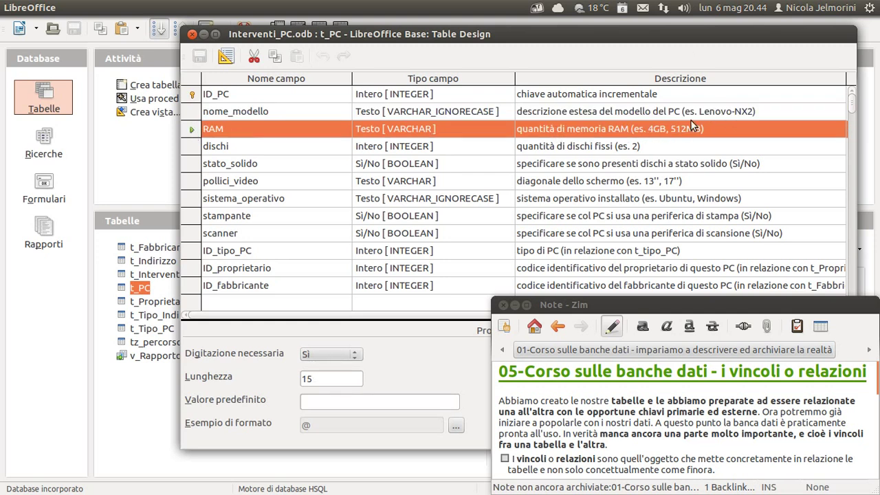
{"action": "left_click", "coordinate": [192, 147]}
{"action": "left_click", "coordinate": [192, 165]}
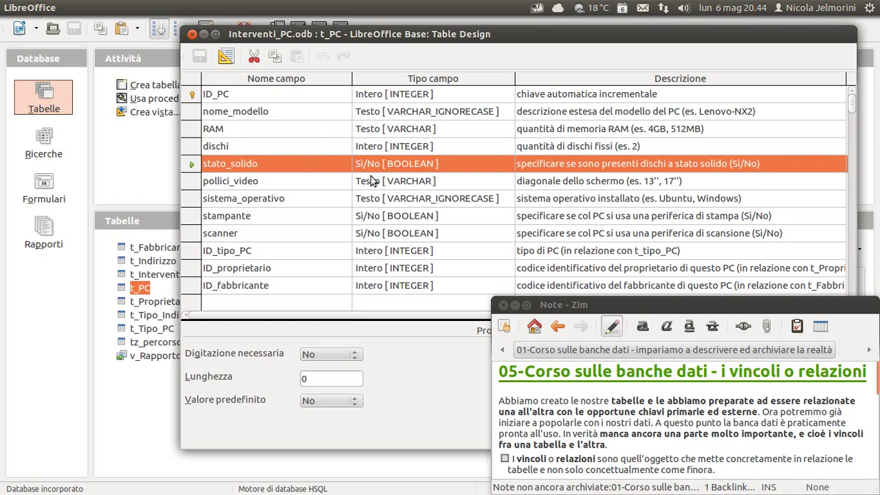
{"action": "left_click", "coordinate": [193, 184]}
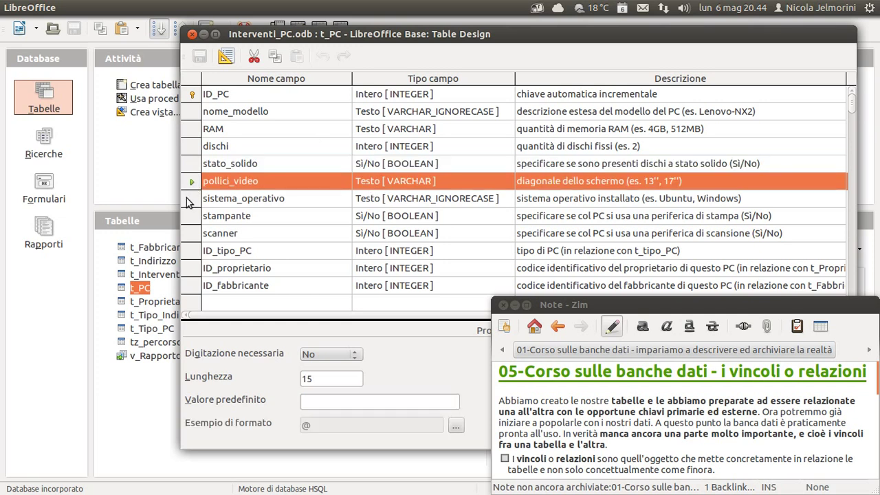
{"action": "left_click", "coordinate": [193, 200]}
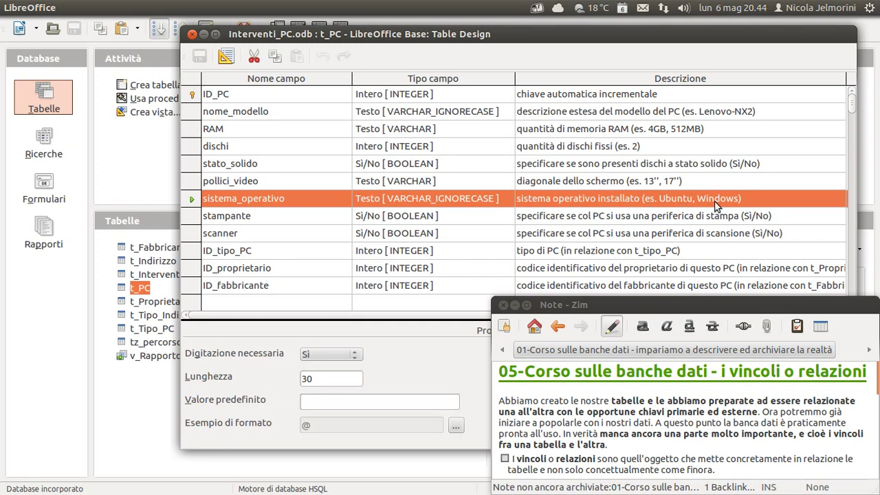
{"action": "left_click", "coordinate": [194, 216]}
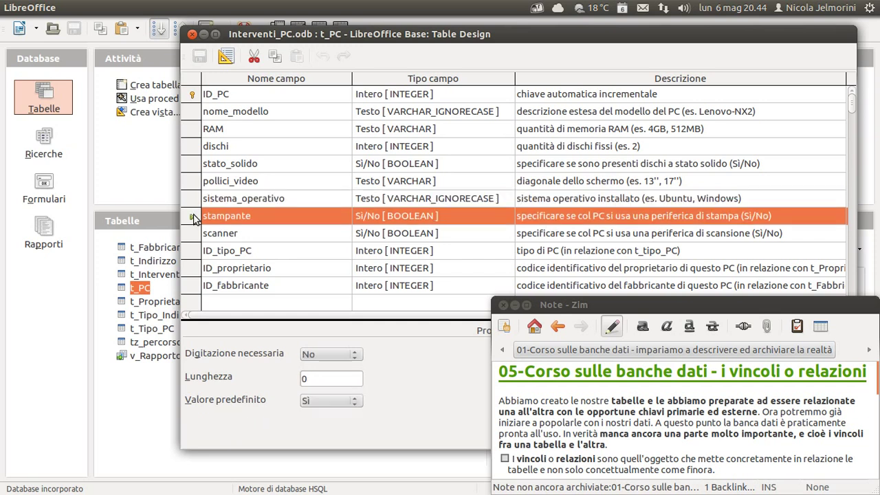
{"action": "left_click", "coordinate": [192, 233]}
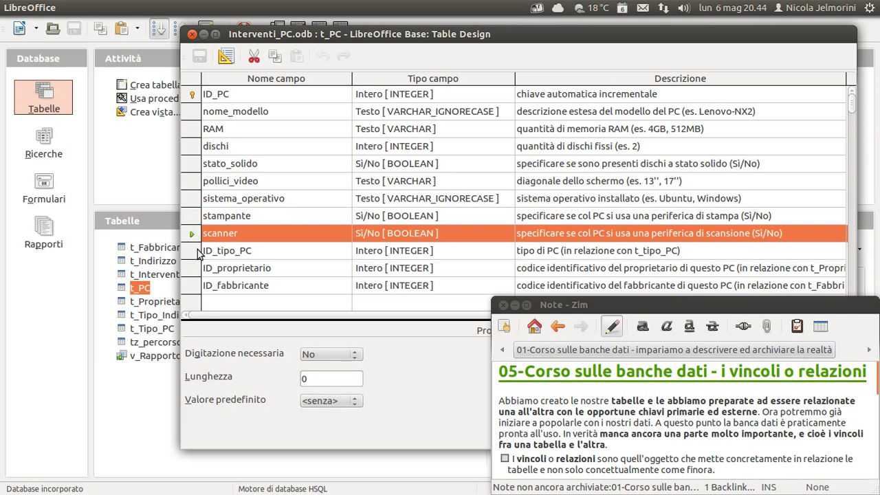
Examine the properties and descriptions of the foreign keys ID_tipo_PC, ID_proprietario and ID_fabbricante in t_PC, checking which tables they refer to.
{"action": "left_click", "coordinate": [192, 252]}
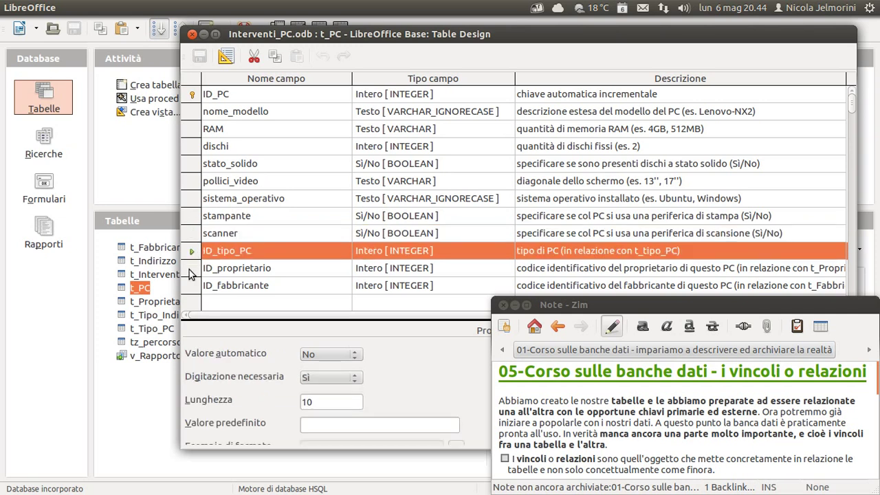
{"action": "left_click", "coordinate": [193, 268]}
{"action": "left_click", "coordinate": [193, 285]}
{"action": "left_click", "coordinate": [193, 252]}
{"action": "left_click", "coordinate": [193, 268]}
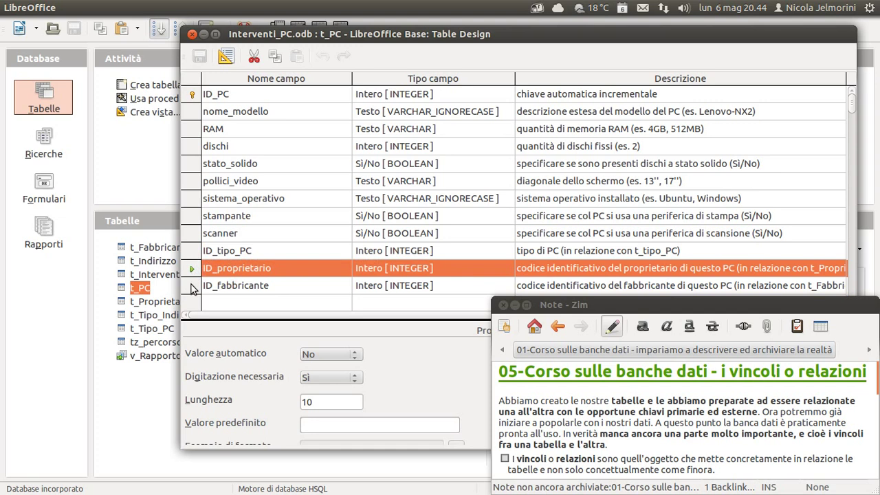
{"action": "left_click", "coordinate": [193, 285]}
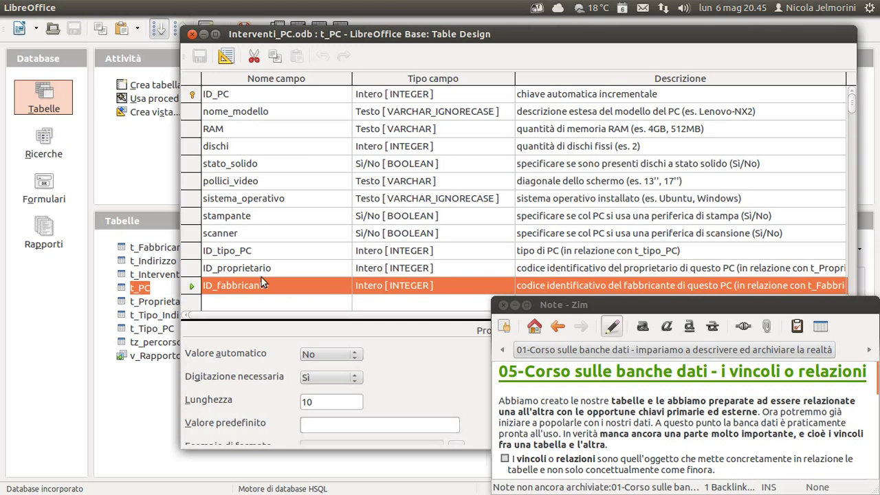
{"action": "left_click_drag", "start_coordinate": [340, 37], "coordinate": [358, 31]}
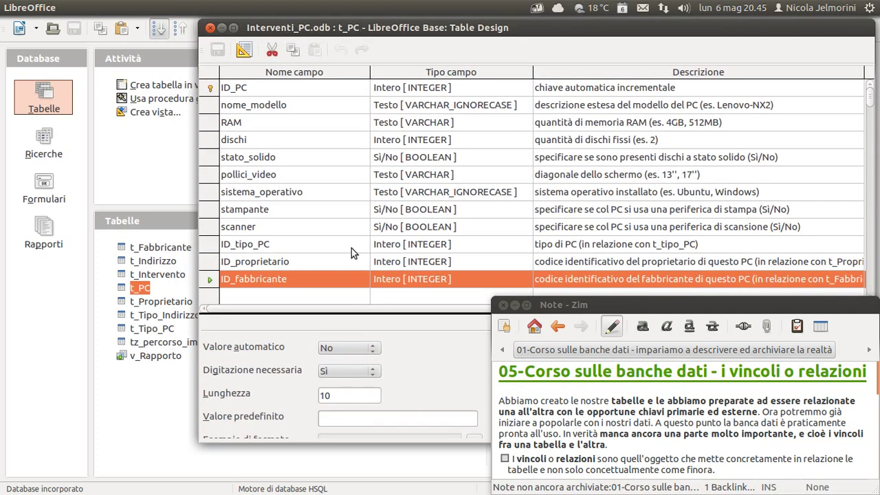
{"action": "left_click", "coordinate": [212, 247]}
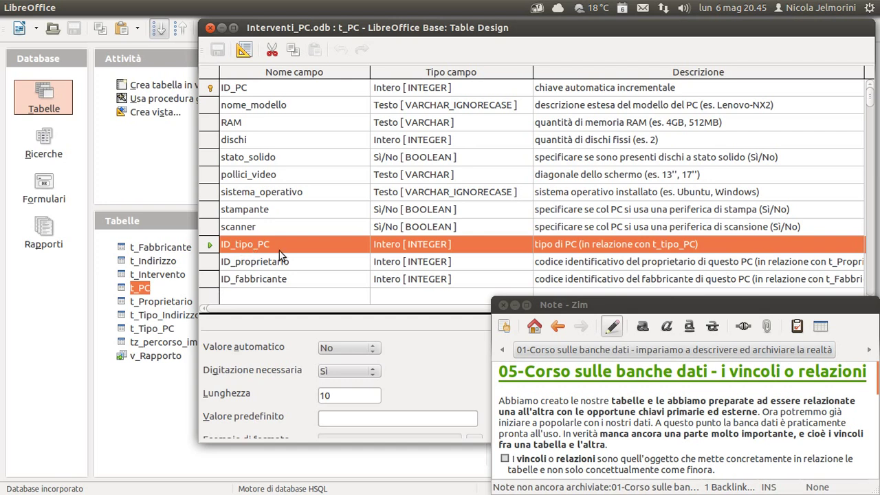
Check the foreign keys ID_proprietario and ID_fabbricante of t_PC against their related tables, and close the table design.
{"action": "left_click", "coordinate": [208, 263]}
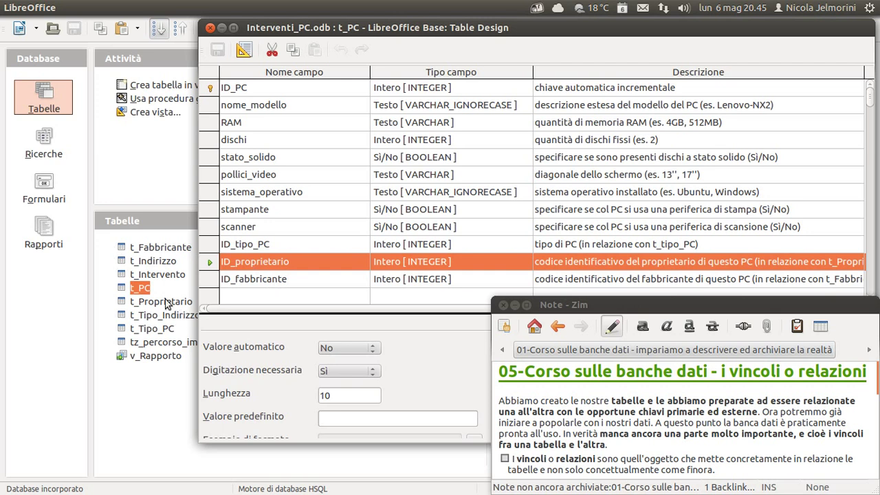
{"action": "left_click", "coordinate": [212, 280]}
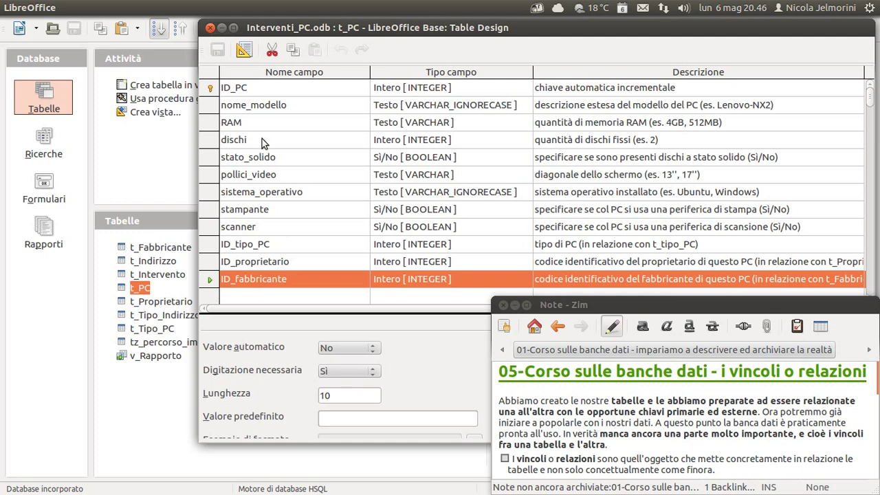
{"action": "left_click", "coordinate": [209, 29]}
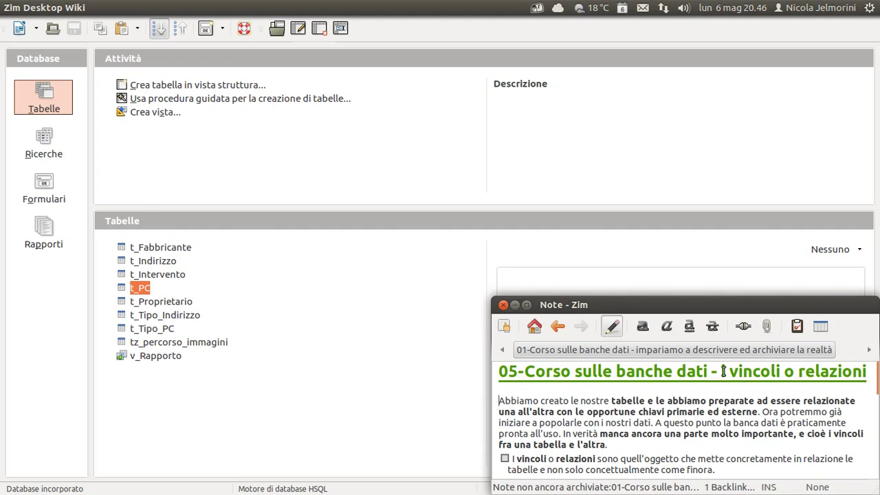
Switch to the Zim notes and read the heading and introduction of the page on vincoli o relazioni.
{"action": "left_click_drag", "start_coordinate": [720, 371], "coordinate": [861, 371]}
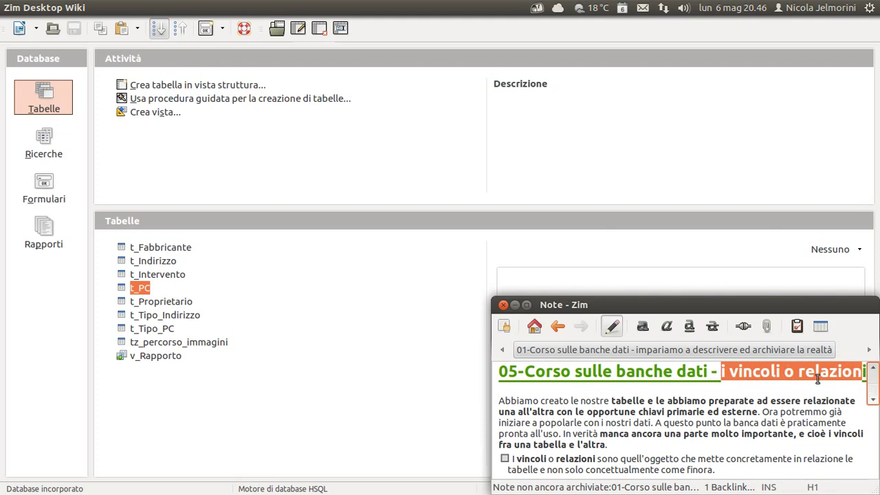
{"action": "left_click", "coordinate": [755, 391]}
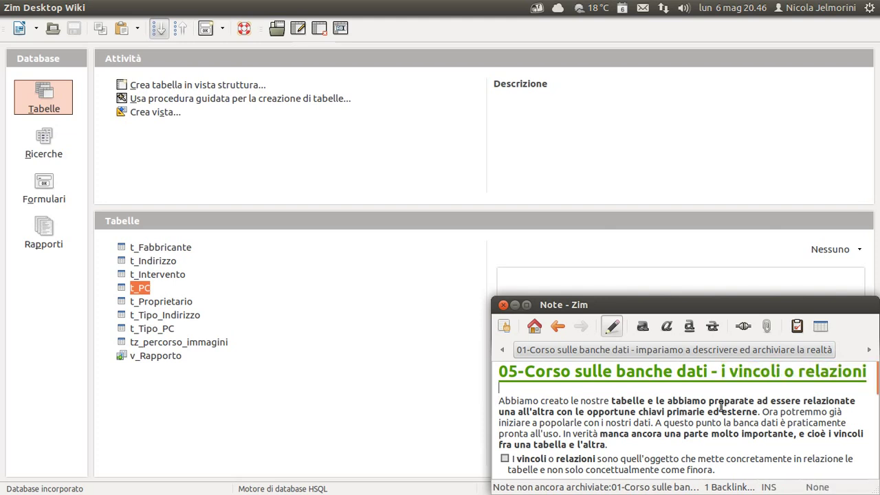
{"action": "scroll", "coordinate": [720, 406], "scroll_direction": "down", "scroll_amount": 1}
{"action": "scroll", "coordinate": [717, 406], "scroll_direction": "down", "scroll_amount": 2}
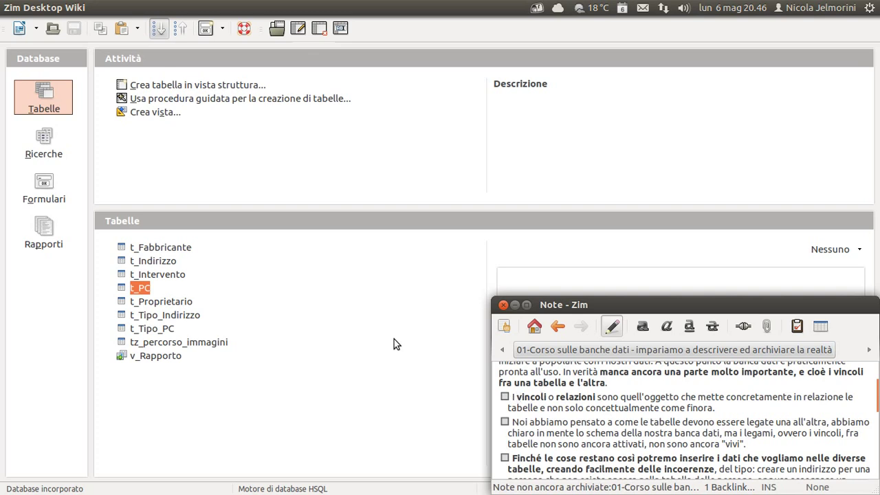
Select the database tables from t_Fabbricante through t_Tipo_PC as a group, and finish with only t_Fabbricante selected.
{"action": "left_click", "coordinate": [122, 332]}
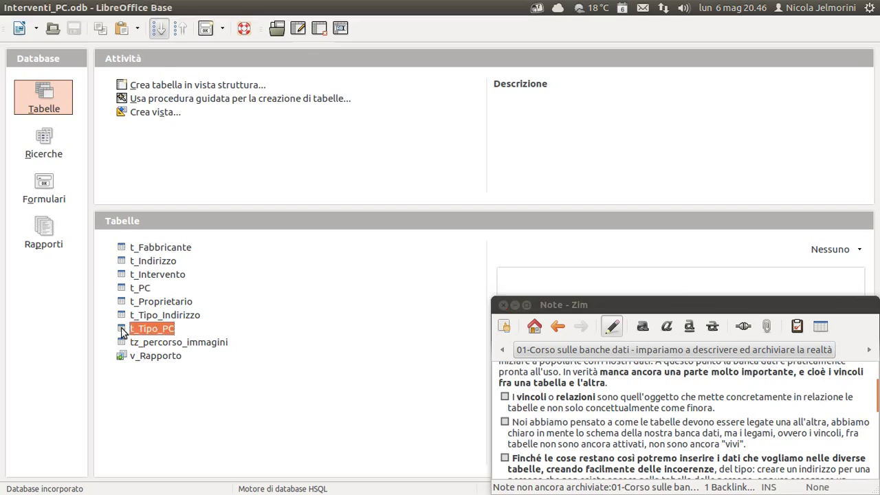
{"action": "left_click", "coordinate": [131, 252]}
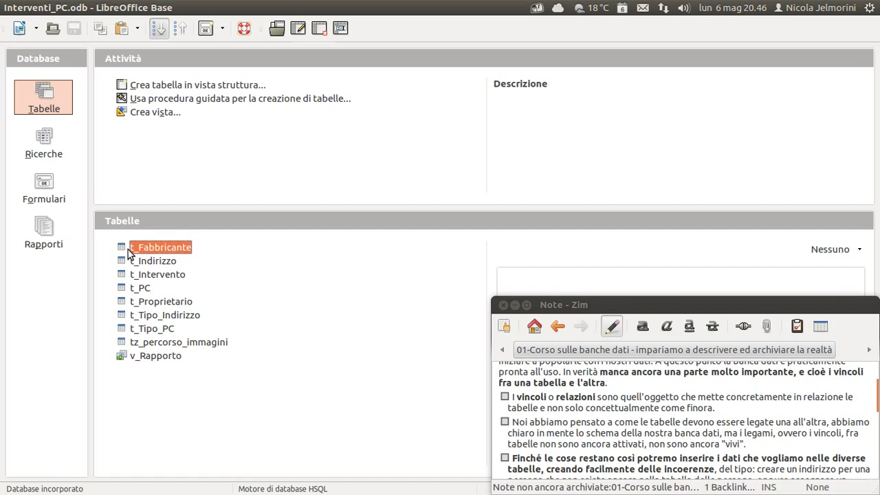
{"action": "left_click", "coordinate": [124, 334]}
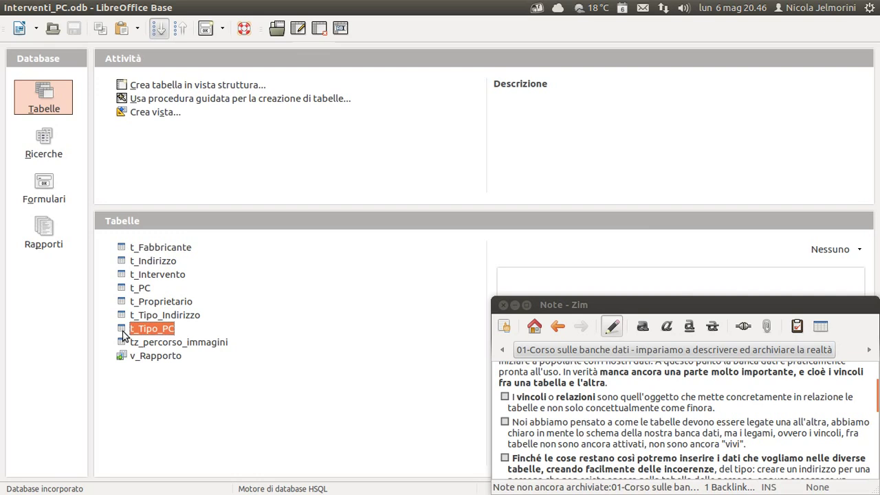
{"action": "left_click", "coordinate": [126, 249], "text": "shift"}
{"action": "left_click", "coordinate": [134, 249]}
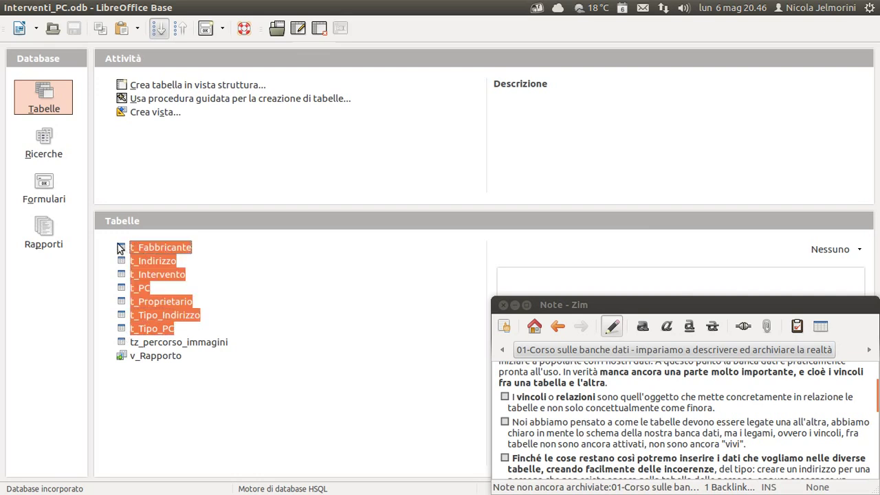
Read the definition of vincoli o relazioni in the Zim notes and mark that checklist item as done.
{"action": "left_click", "coordinate": [600, 401]}
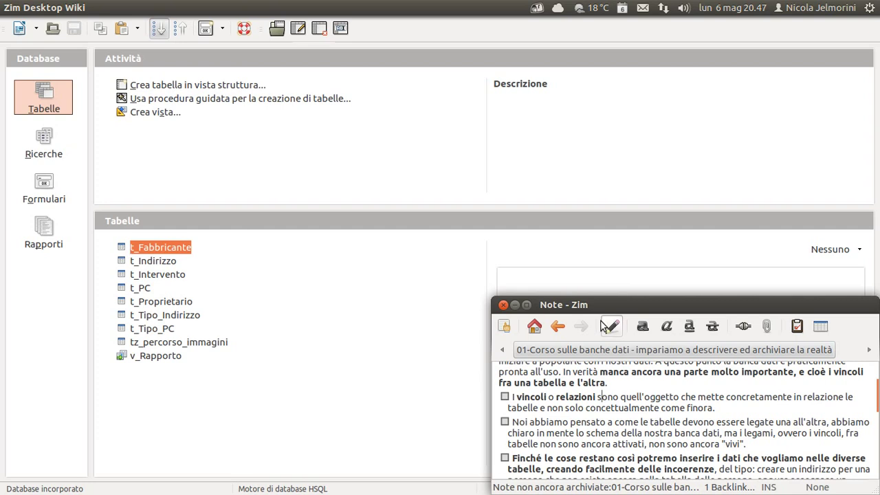
{"action": "left_click_drag", "start_coordinate": [599, 372], "coordinate": [626, 382]}
{"action": "key", "text": "ctrl+b"}
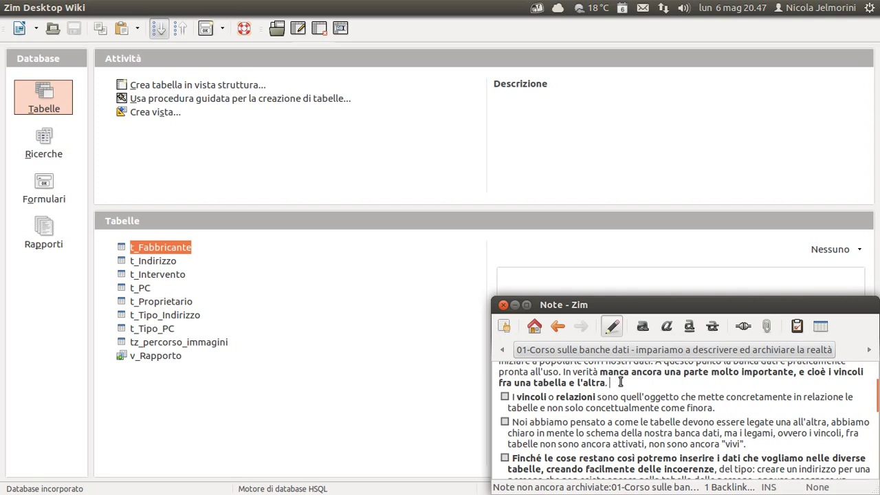
{"action": "scroll", "coordinate": [620, 383], "scroll_direction": "down", "scroll_amount": 1}
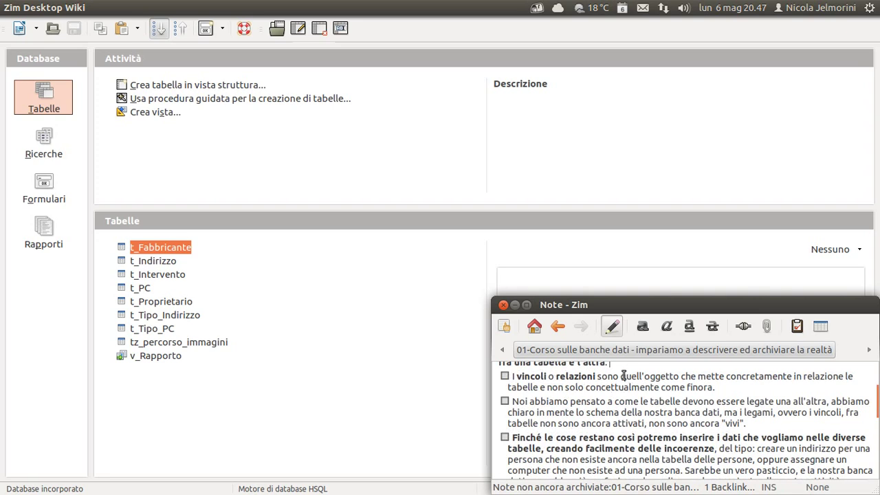
{"action": "left_click_drag", "start_coordinate": [622, 377], "coordinate": [714, 386]}
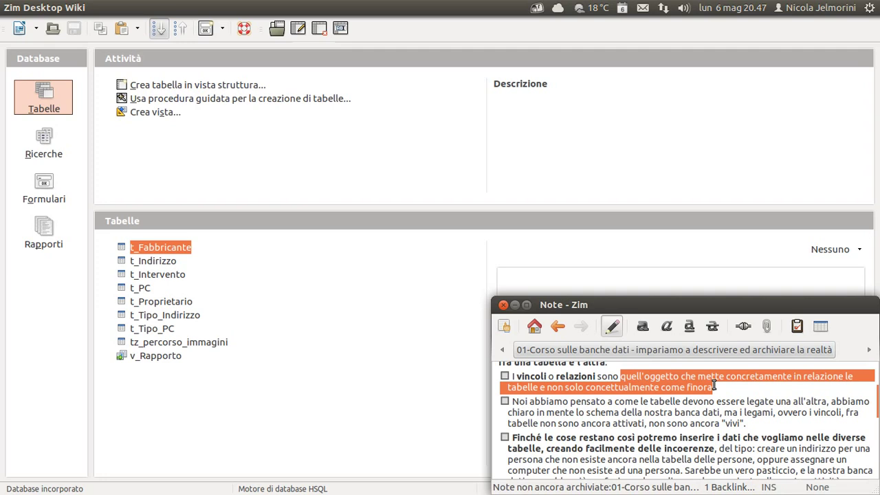
{"action": "left_click", "coordinate": [508, 377]}
{"action": "left_click", "coordinate": [506, 376]}
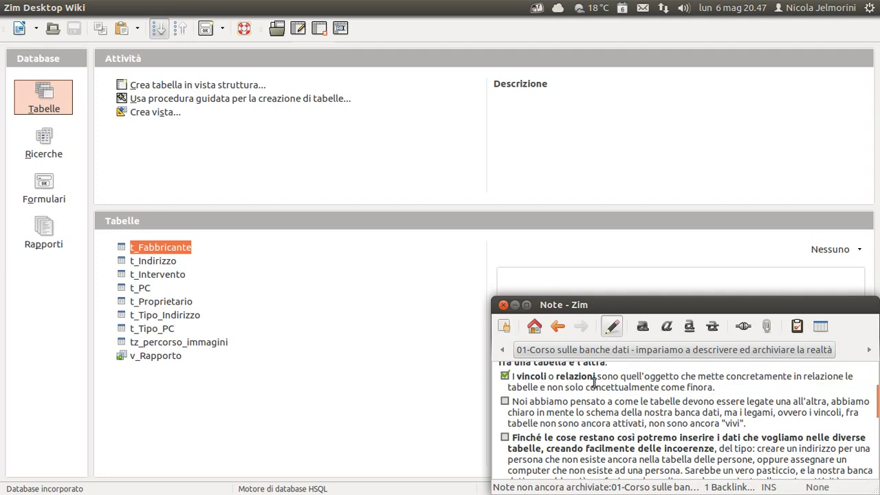
Mark the checklist item "Noi abbiamo pensato a come le tabelle devono essere legate una all'altra" as done and highlight that phrase.
{"action": "scroll", "coordinate": [522, 383], "scroll_direction": "down", "scroll_amount": 1}
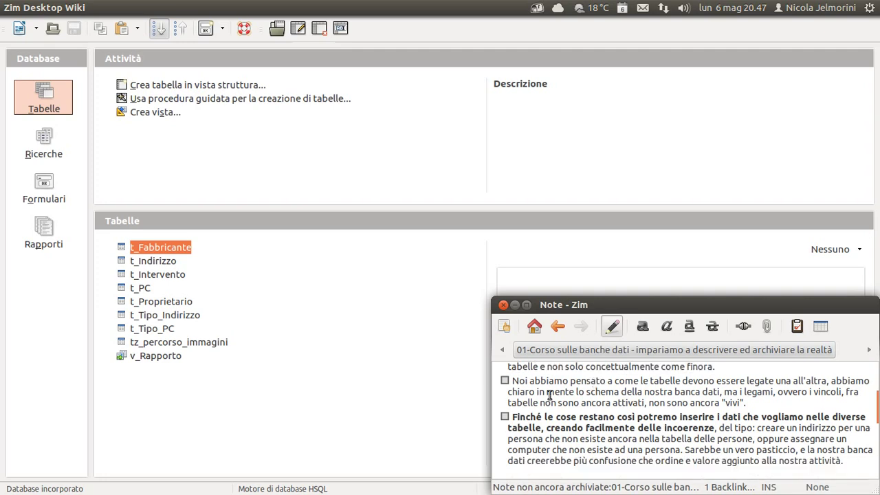
{"action": "left_click", "coordinate": [505, 380]}
{"action": "left_click_drag", "start_coordinate": [513, 380], "coordinate": [827, 380]}
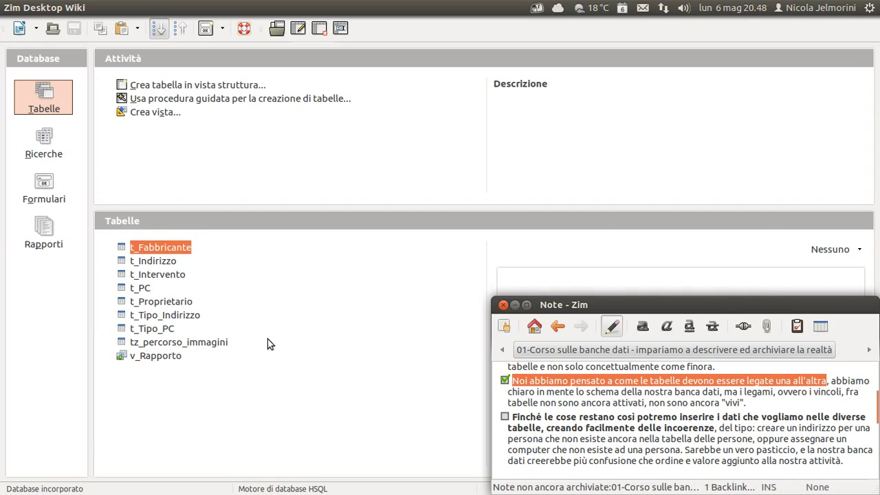
Select t_PC and t_Tipo_PC together in the database, and highlight the note's wording about tables being linked to each other.
{"action": "left_click", "coordinate": [134, 292]}
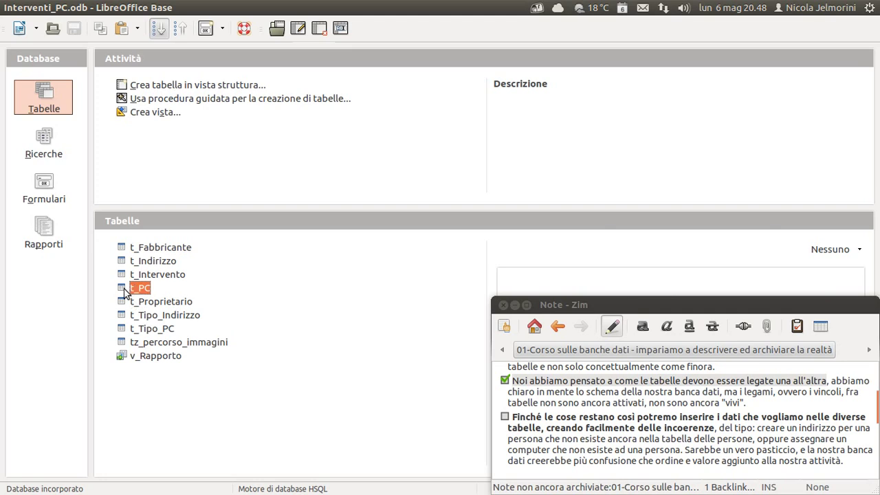
{"action": "left_click", "coordinate": [143, 331], "text": "ctrl"}
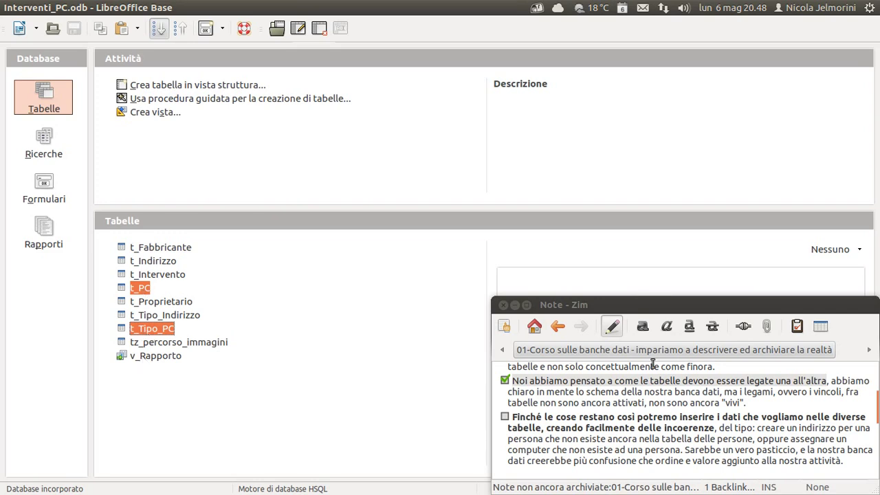
{"action": "left_click", "coordinate": [671, 380]}
{"action": "left_click_drag", "start_coordinate": [671, 380], "coordinate": [821, 376]}
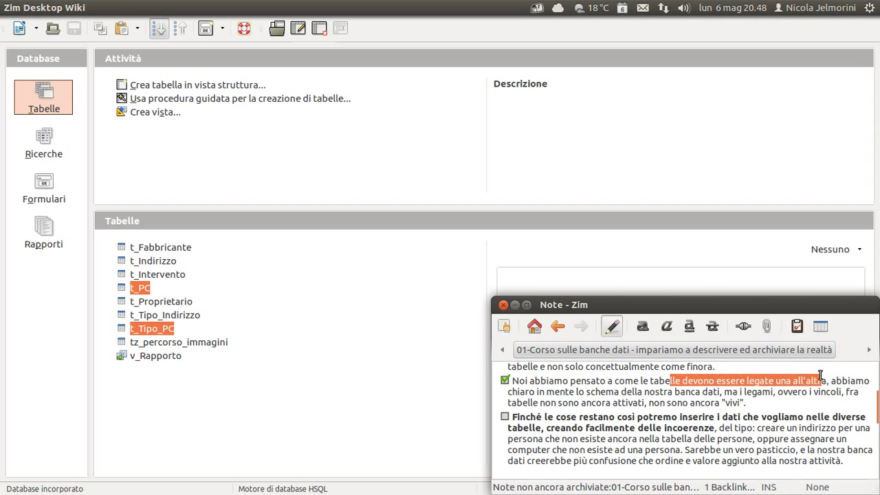
{"action": "left_click", "coordinate": [565, 387]}
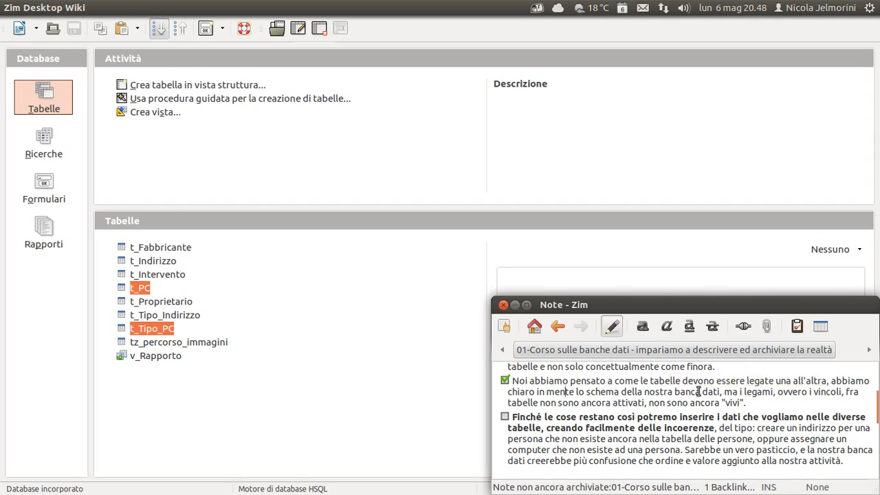
Read the rest of the second checklist item, on the database schema and the constraints still to activate.
{"action": "left_click_drag", "start_coordinate": [719, 390], "coordinate": [622, 386]}
{"action": "left_click", "coordinate": [768, 394]}
{"action": "left_click", "coordinate": [719, 390]}
{"action": "left_click", "coordinate": [623, 402]}
{"action": "scroll", "coordinate": [623, 402], "scroll_direction": "down", "scroll_amount": 2}
{"action": "scroll", "coordinate": [539, 379], "scroll_direction": "up", "scroll_amount": 2}
{"action": "scroll", "coordinate": [540, 385], "scroll_direction": "down", "scroll_amount": 1}
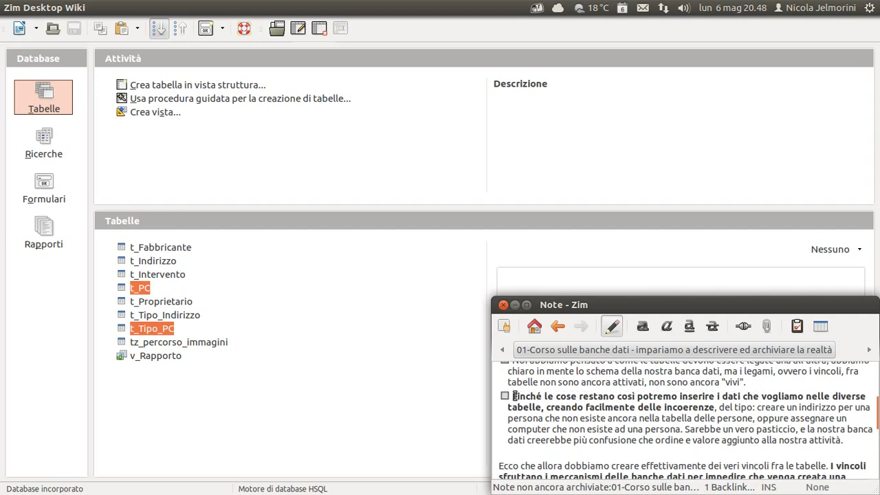
Read the checklist item on data inconsistencies, highlighting its examples of an address without a person and a nonexistent computer.
{"action": "left_click_drag", "start_coordinate": [512, 396], "coordinate": [715, 408]}
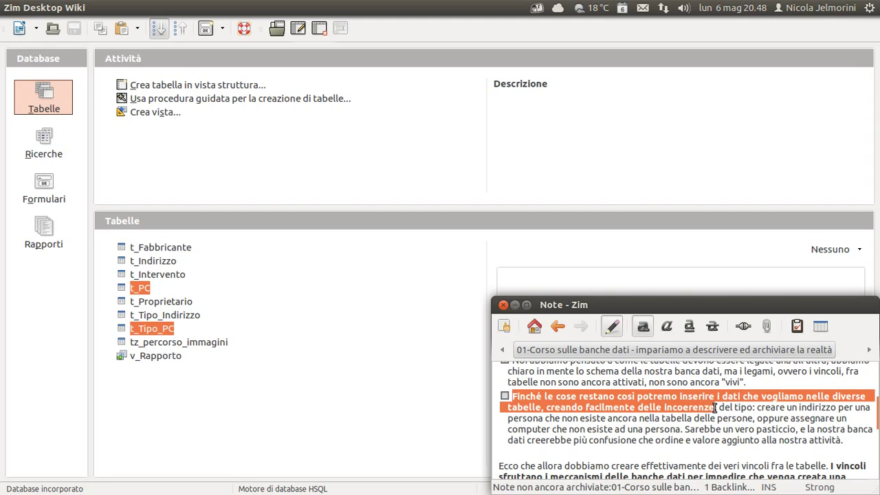
{"action": "left_click_drag", "start_coordinate": [715, 408], "coordinate": [743, 418]}
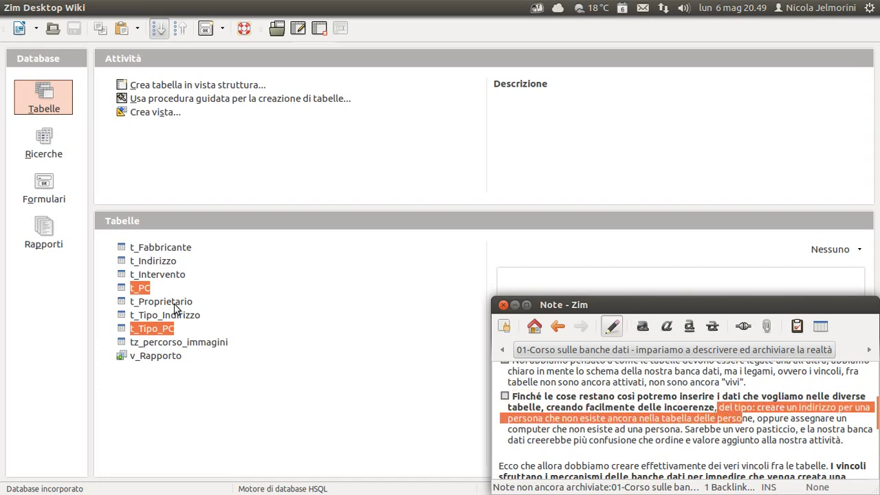
{"action": "left_click", "coordinate": [760, 410]}
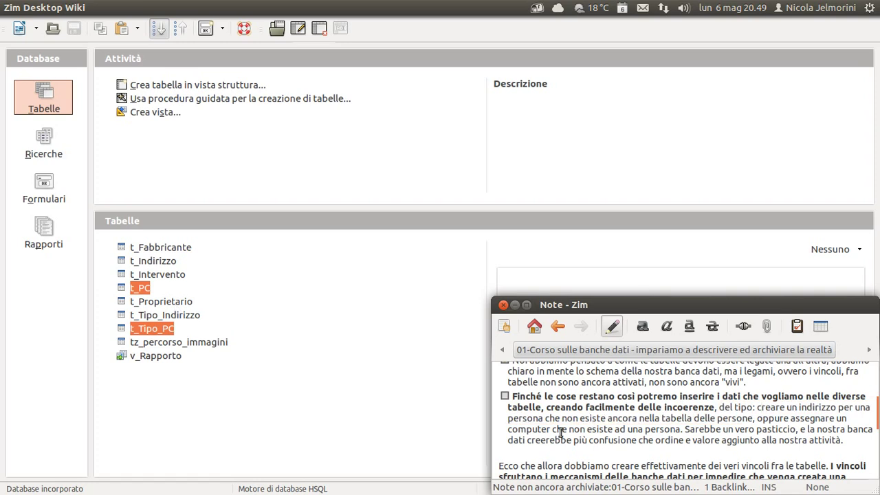
{"action": "left_click_drag", "start_coordinate": [551, 431], "coordinate": [678, 431]}
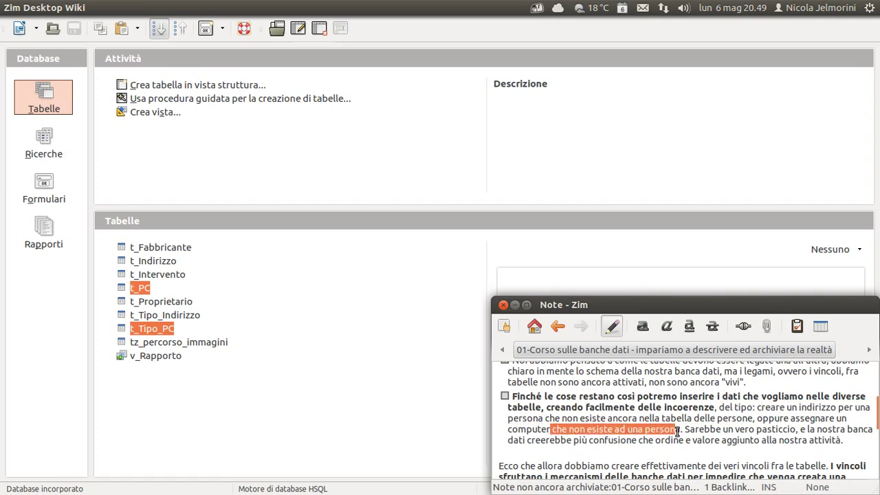
{"action": "left_click", "coordinate": [693, 427]}
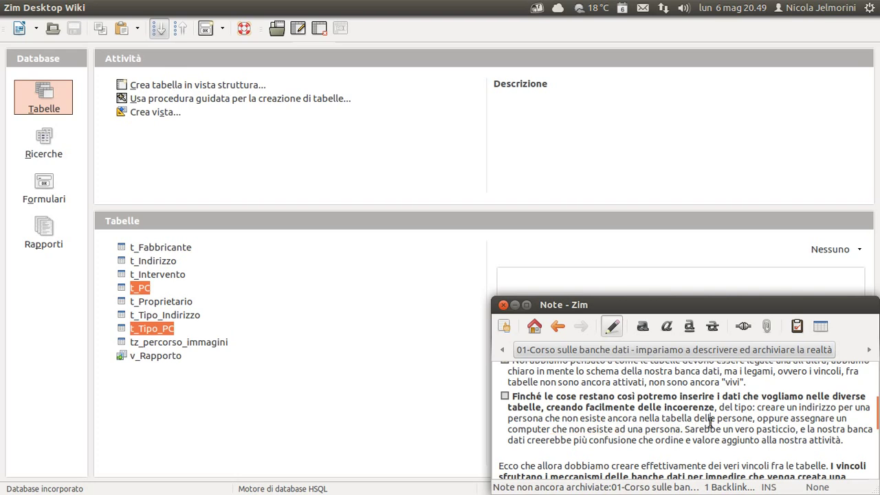
{"action": "scroll", "coordinate": [675, 419], "scroll_direction": "down", "scroll_amount": 1}
{"action": "left_click_drag", "start_coordinate": [690, 409], "coordinate": [767, 408]}
{"action": "left_click", "coordinate": [692, 409]}
Highlight the sentence in the notes explaining how "I vincoli" prevent any inconsistency between the data.
{"action": "scroll", "coordinate": [692, 408], "scroll_direction": "down", "scroll_amount": 3}
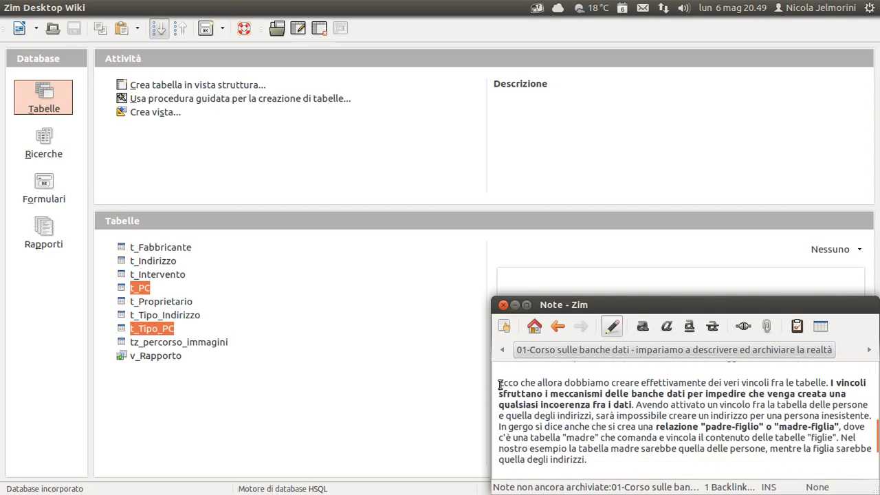
{"action": "left_click_drag", "start_coordinate": [499, 384], "coordinate": [639, 406]}
{"action": "left_click", "coordinate": [831, 377]}
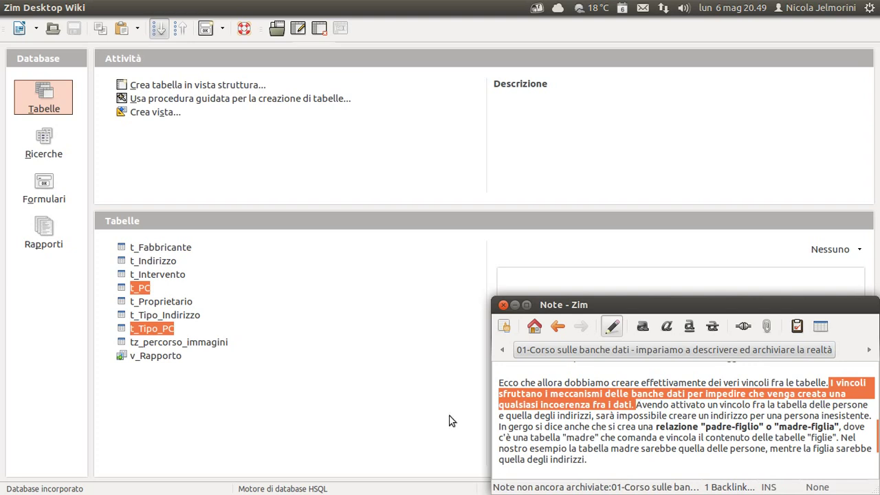
Select t_Tipo_PC, t_PC and again t_Tipo_PC in the database to compare the two tables as a constraint example.
{"action": "left_click", "coordinate": [120, 331]}
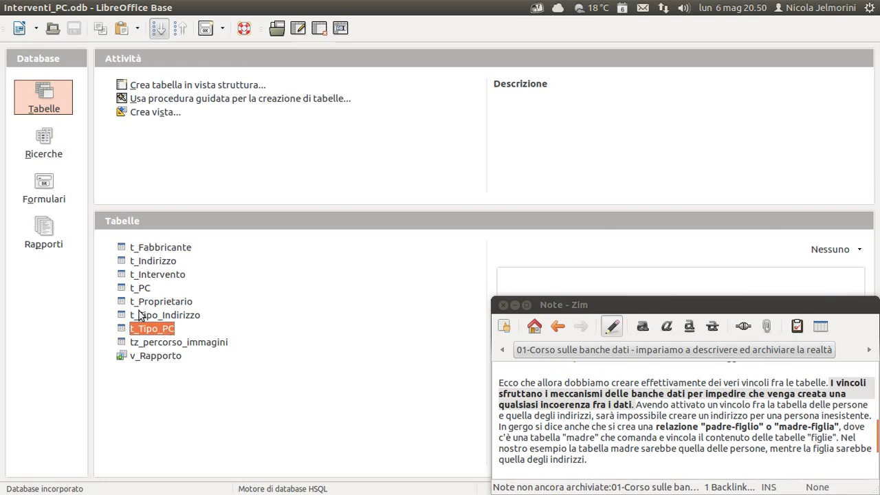
{"action": "left_click", "coordinate": [124, 293]}
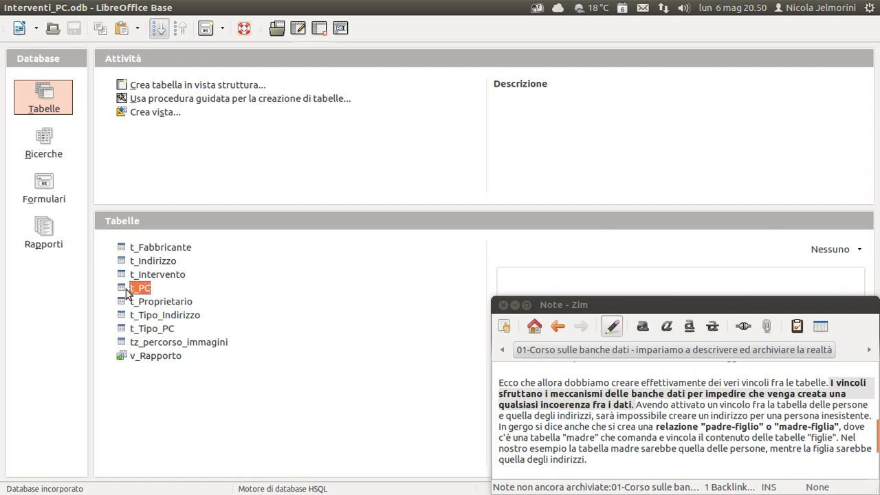
{"action": "left_click", "coordinate": [126, 334]}
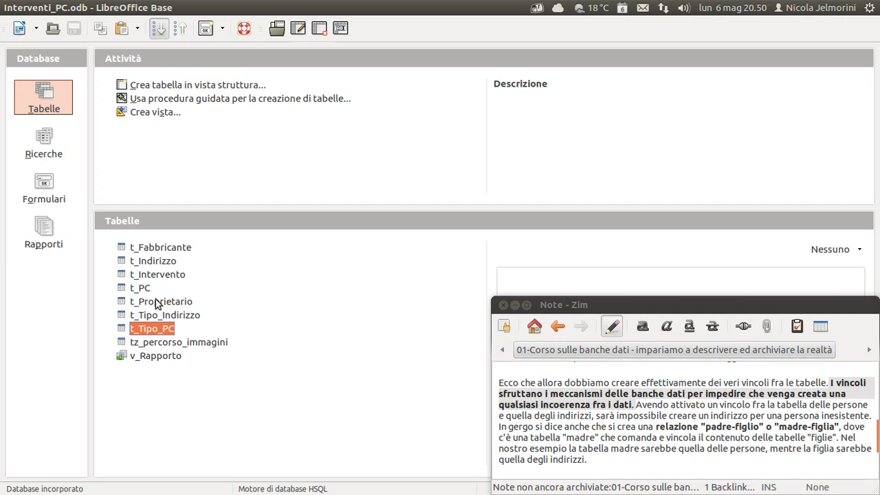
Read the notes on the constraint between people and addresses and on the relazione "padre-figlio" o "madre-figlia".
{"action": "left_click", "coordinate": [635, 405]}
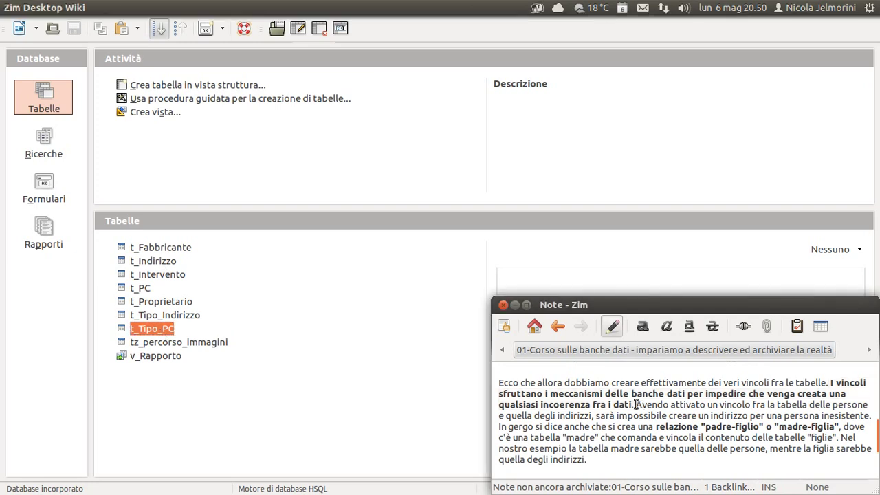
{"action": "left_click_drag", "start_coordinate": [635, 405], "coordinate": [636, 422]}
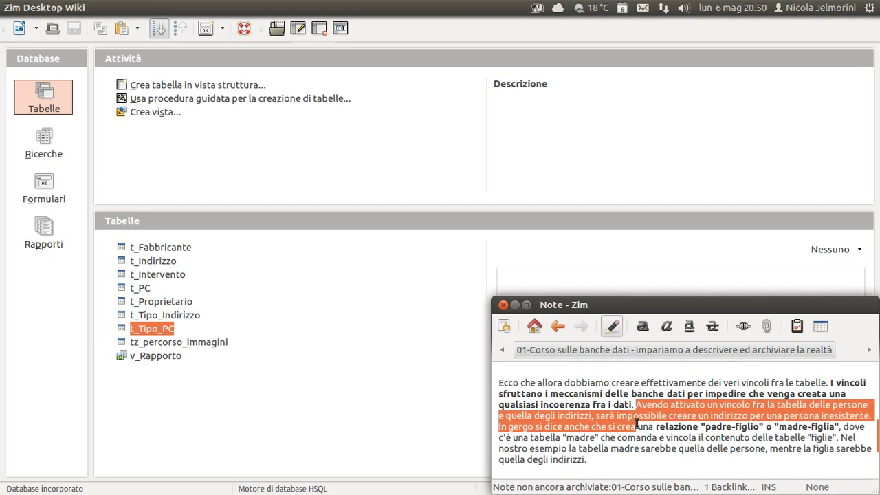
{"action": "scroll", "coordinate": [646, 390], "scroll_direction": "down", "scroll_amount": 1}
{"action": "left_click", "coordinate": [647, 403]}
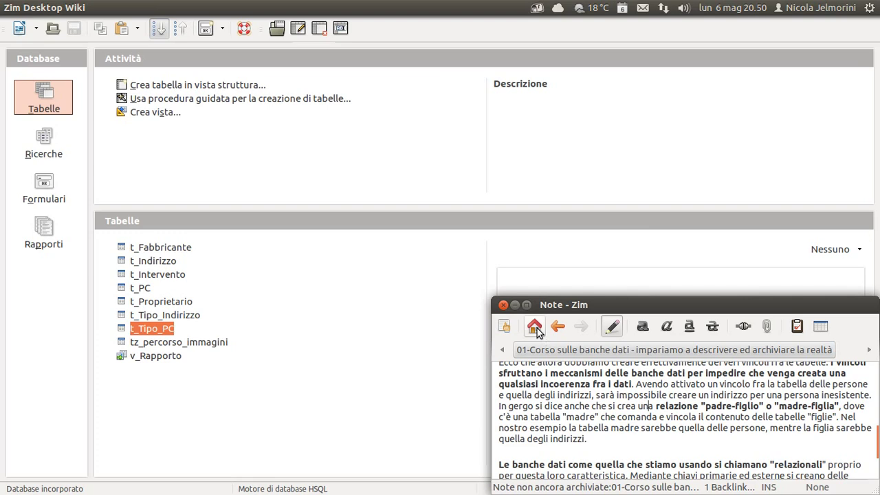
Select the tables from t_Fabbricante through t_Tipo_PC in the database's table list as the set the constraints concern.
{"action": "left_click", "coordinate": [337, 154]}
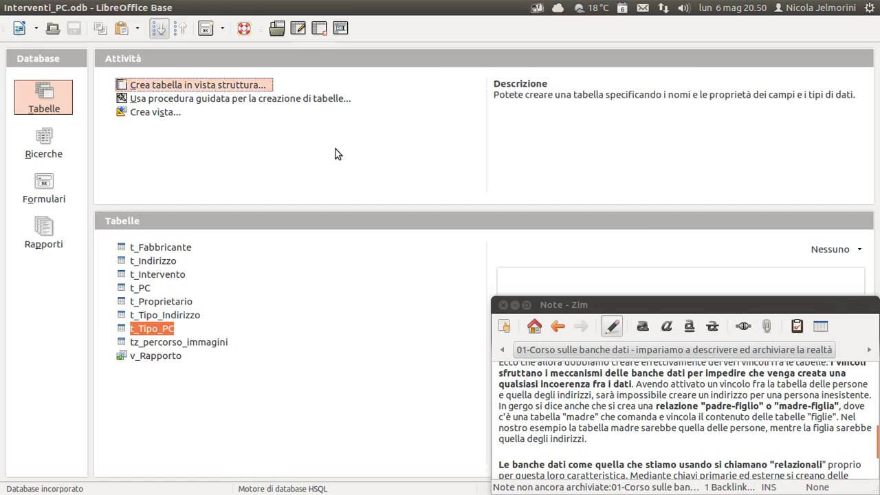
{"action": "left_click", "coordinate": [134, 251]}
{"action": "left_click", "coordinate": [132, 330], "text": "shift"}
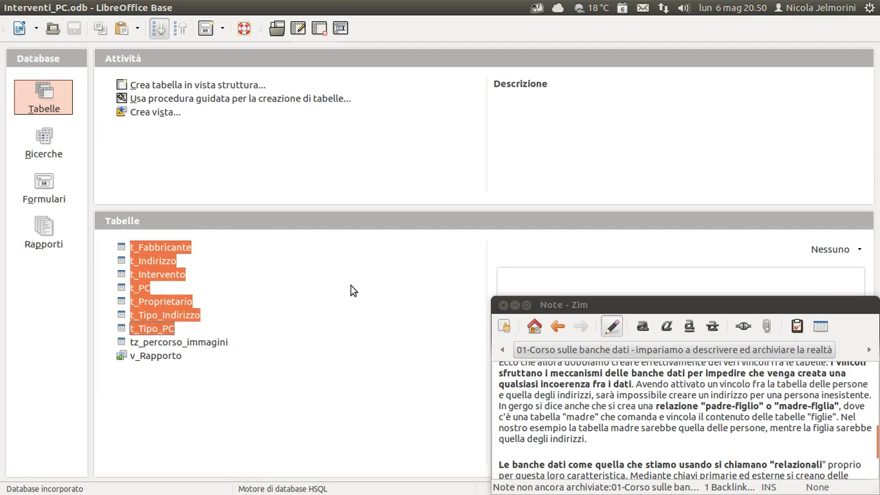
{"action": "left_click", "coordinate": [350, 286]}
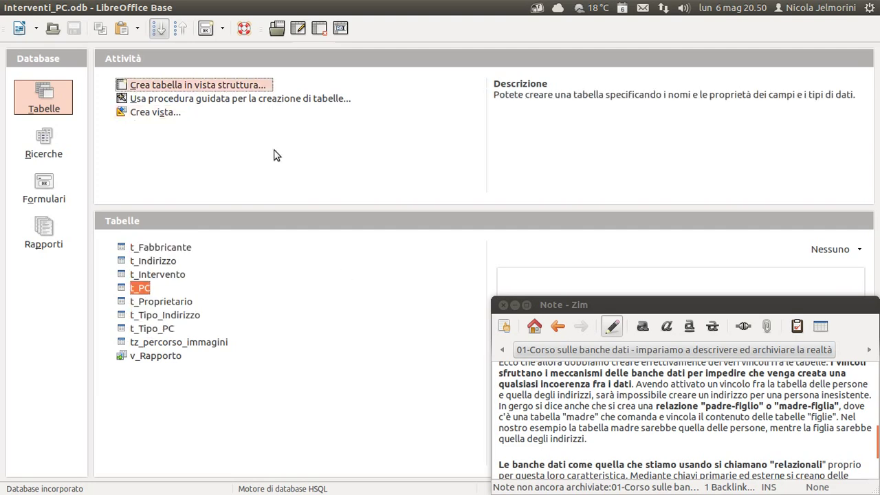
Open the database's relation design, widen its window and enlarge the t_Tipo_Indirizzo box to show its full field names.
{"action": "left_click", "coordinate": [229, 8]}
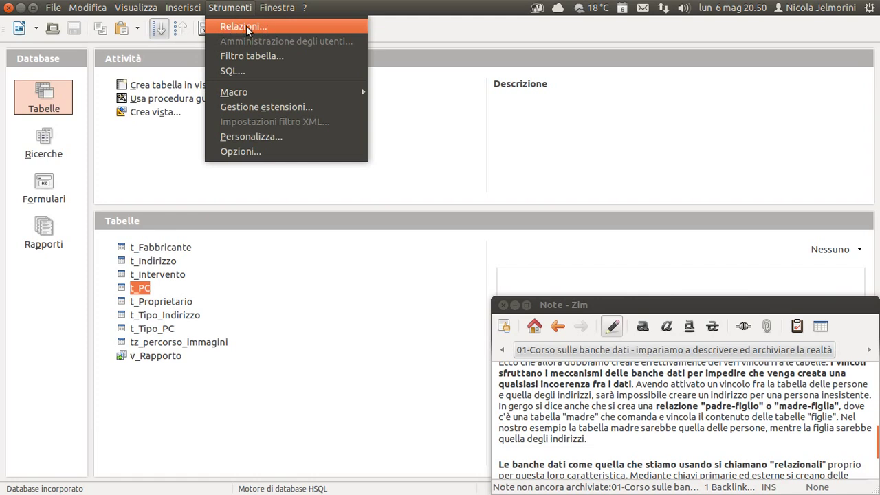
{"action": "left_click", "coordinate": [247, 29]}
{"action": "left_click_drag", "start_coordinate": [391, 38], "coordinate": [323, 31]}
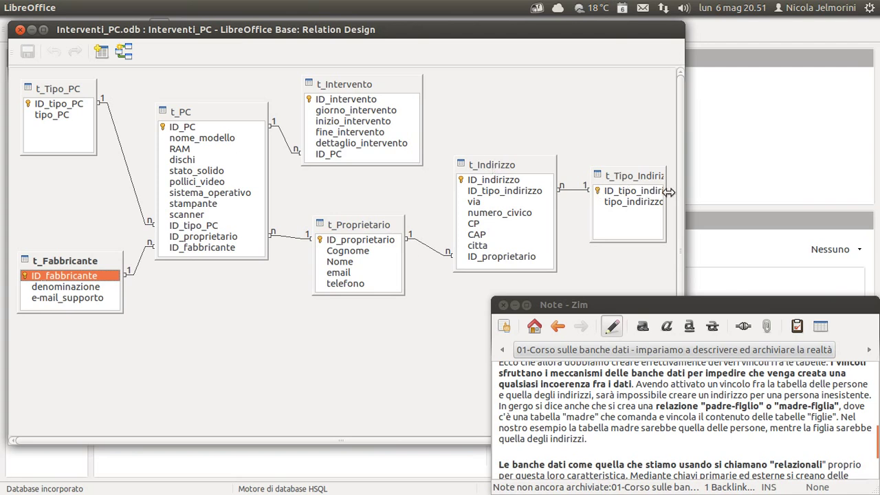
{"action": "left_click_drag", "start_coordinate": [681, 190], "coordinate": [727, 193]}
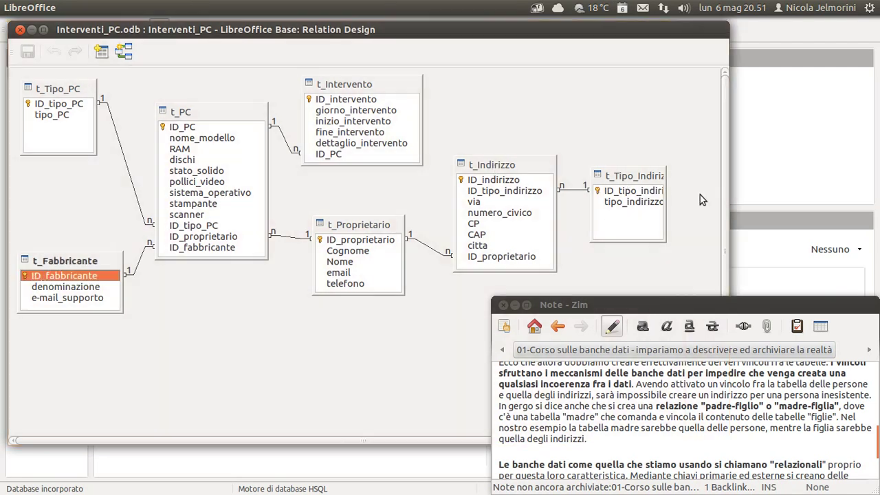
{"action": "left_click_drag", "start_coordinate": [667, 198], "coordinate": [690, 198]}
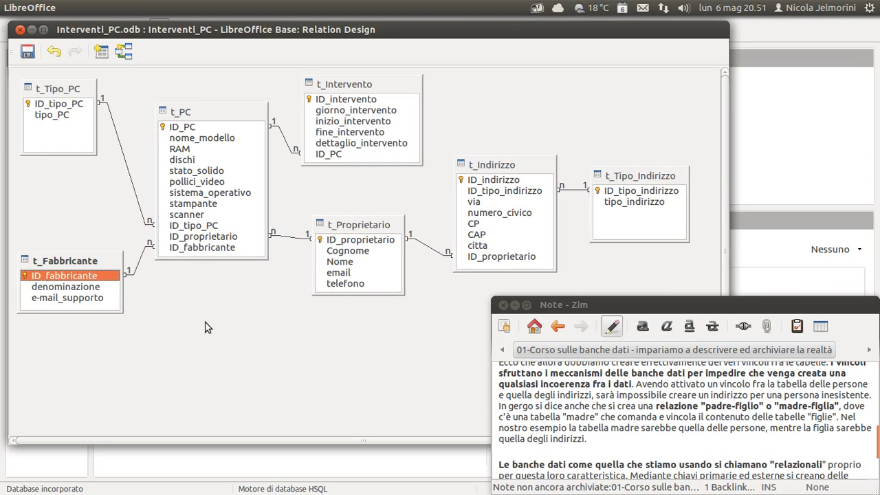
Reread the notes on constraints and inspect the relation line joining t_Tipo_PC and t_PC on ID_tipo_PC.
{"action": "left_click", "coordinate": [627, 398]}
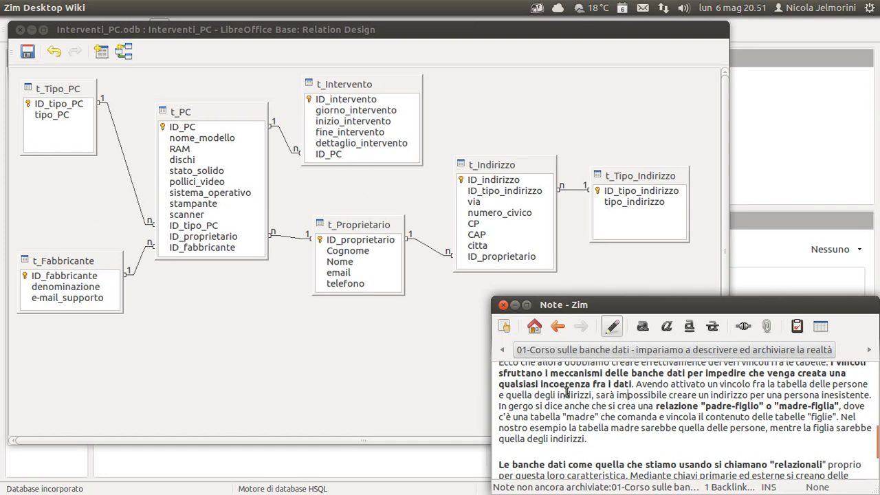
{"action": "left_click", "coordinate": [624, 397]}
{"action": "scroll", "coordinate": [621, 399], "scroll_direction": "down", "scroll_amount": 4}
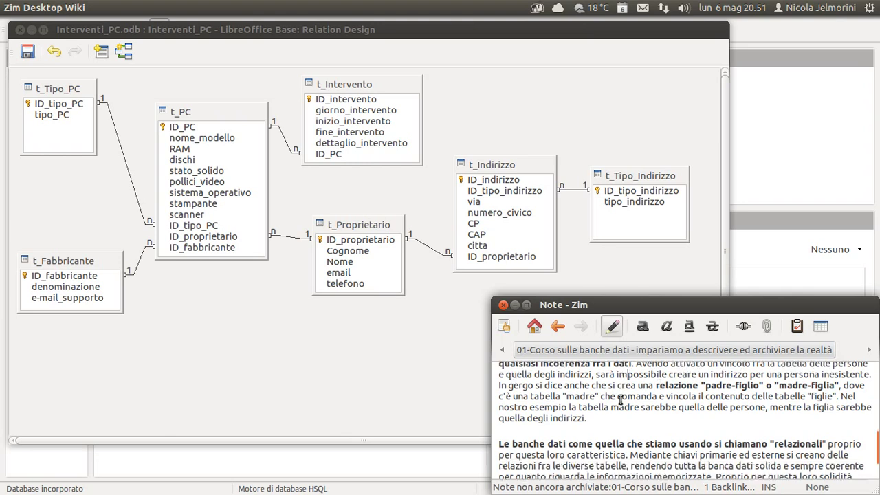
{"action": "scroll", "coordinate": [620, 398], "scroll_direction": "up", "scroll_amount": 3}
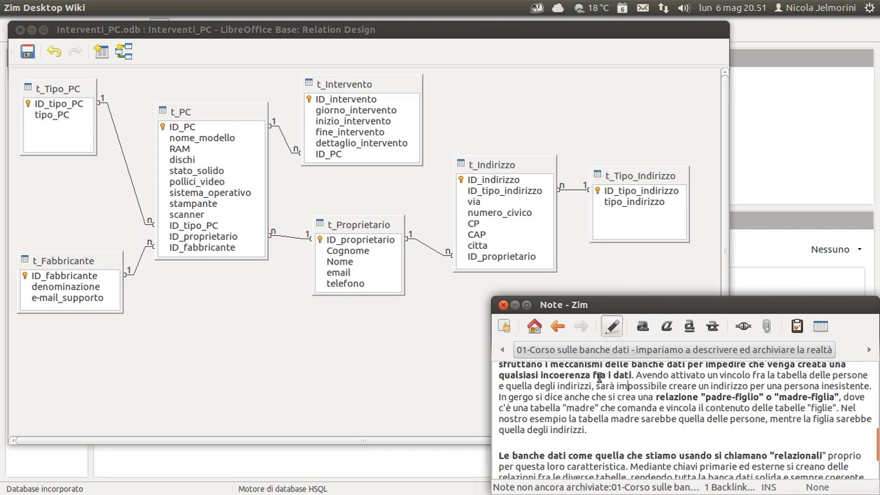
{"action": "left_click", "coordinate": [123, 153]}
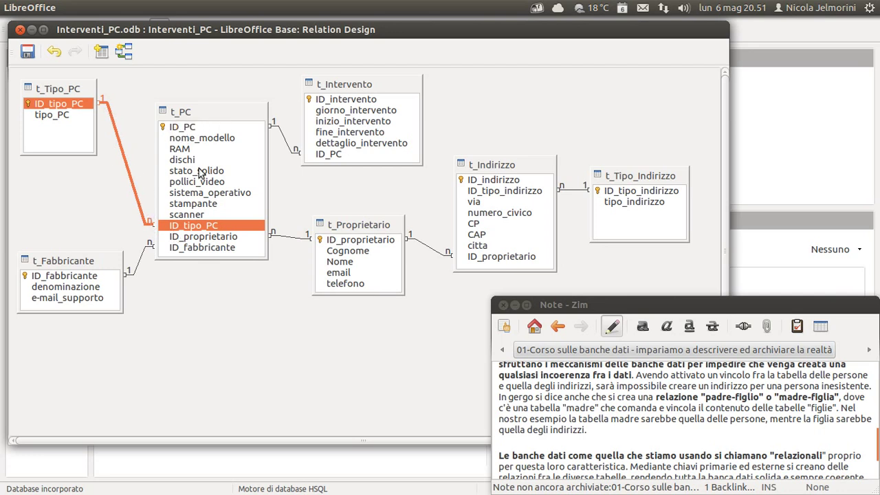
Highlight the notes' wording on the relazione "padre-figlio" o "madre-figlia" and how the "madre" table constrains the "figlie" tables.
{"action": "left_click_drag", "start_coordinate": [653, 395], "coordinate": [847, 399]}
{"action": "left_click", "coordinate": [848, 399]}
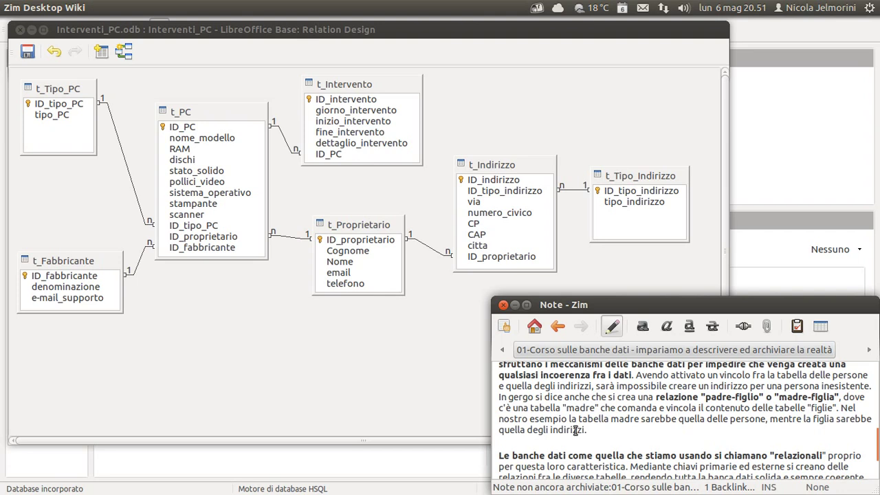
{"action": "left_click_drag", "start_coordinate": [562, 407], "coordinate": [825, 408]}
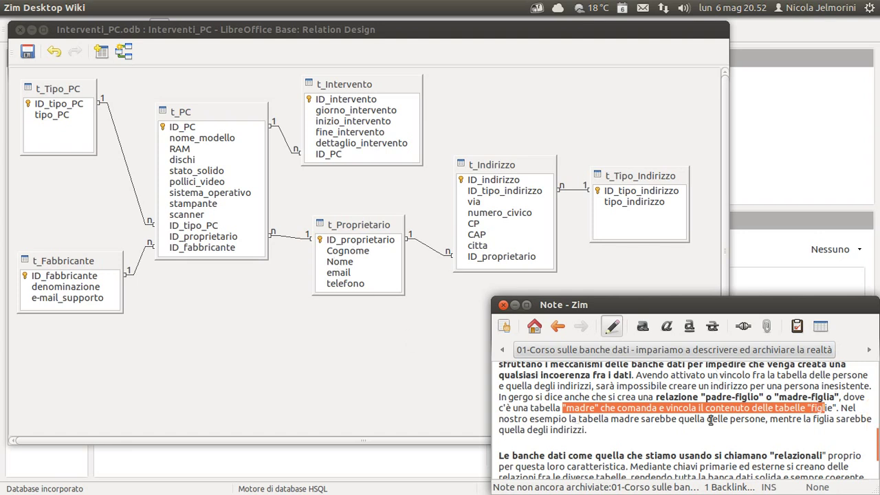
Highlight the mother and daughter tables of the notes' example, matching them to t_Proprietario and t_Indirizzo in the diagram.
{"action": "left_click_drag", "start_coordinate": [765, 418], "coordinate": [538, 419]}
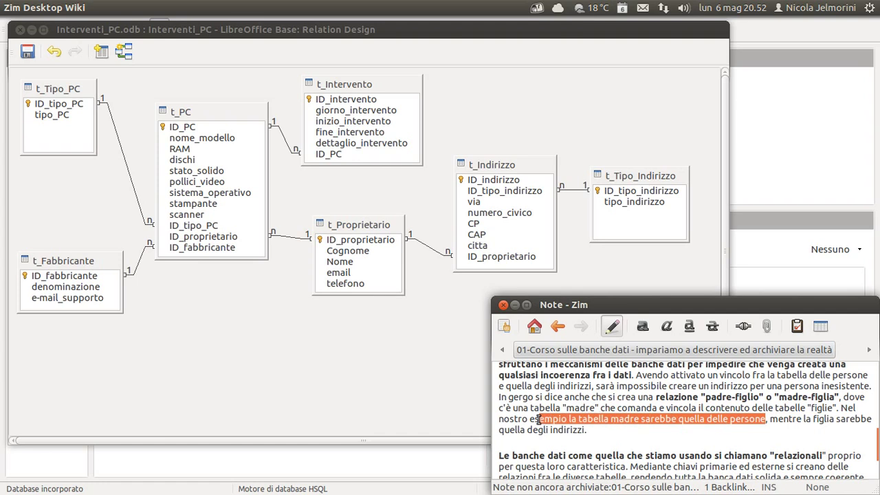
{"action": "left_click", "coordinate": [354, 230]}
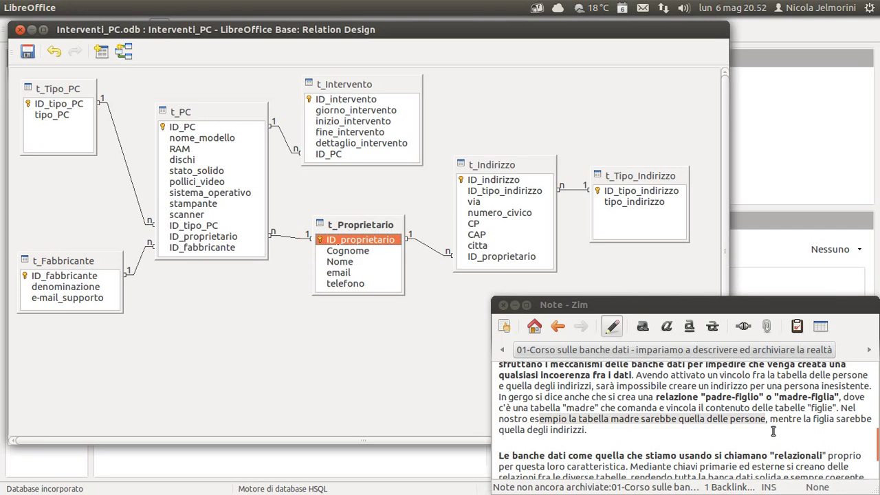
{"action": "left_click", "coordinate": [585, 430]}
{"action": "left_click_drag", "start_coordinate": [585, 429], "coordinate": [510, 430]}
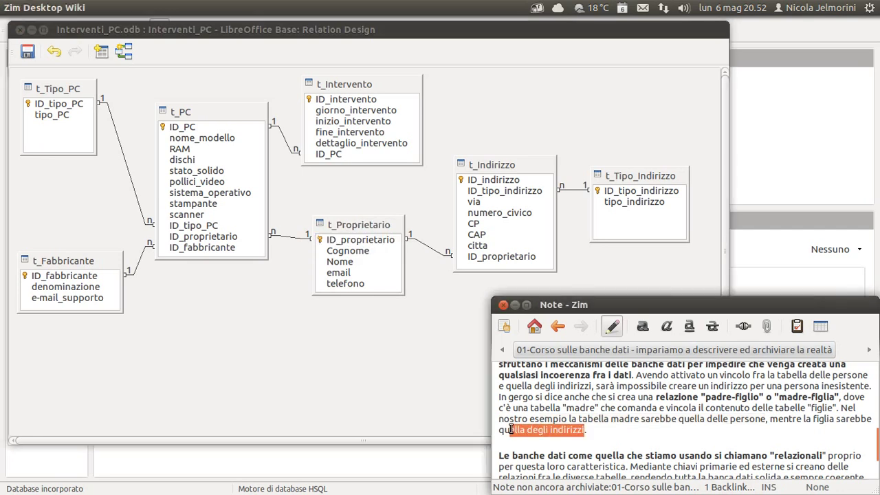
{"action": "left_click", "coordinate": [496, 170]}
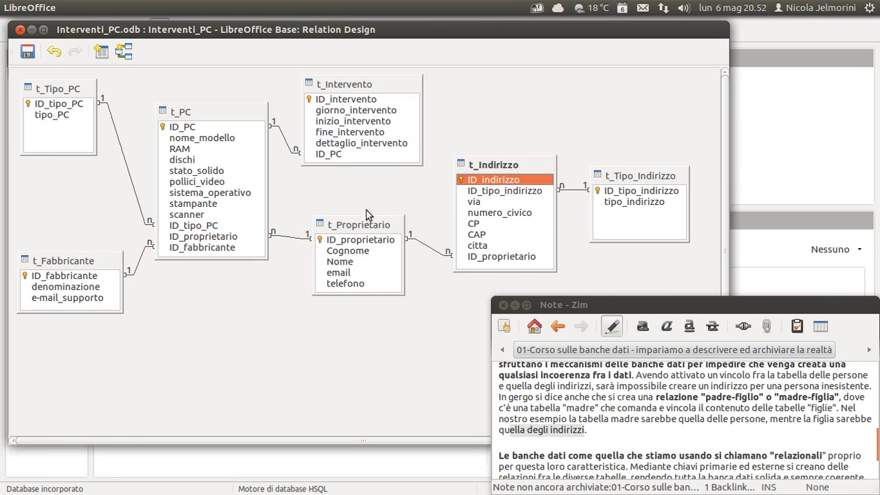
Compare t_Proprietario with t_Indirizzo in the diagram and inspect the ID_proprietario relation linking them.
{"action": "left_click", "coordinate": [348, 225]}
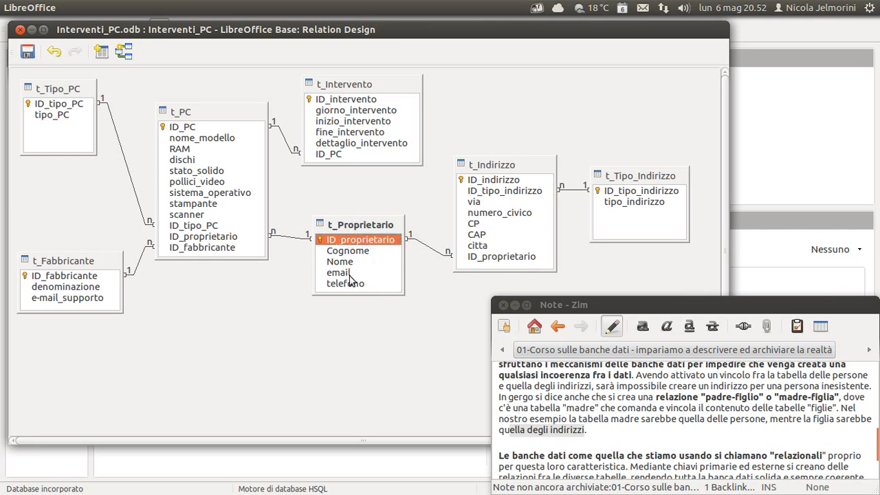
{"action": "left_click", "coordinate": [529, 168]}
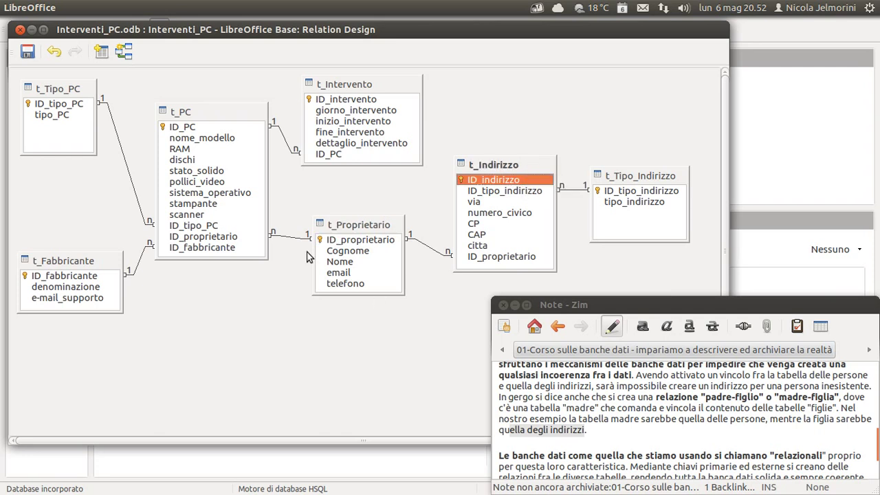
{"action": "left_click", "coordinate": [343, 227]}
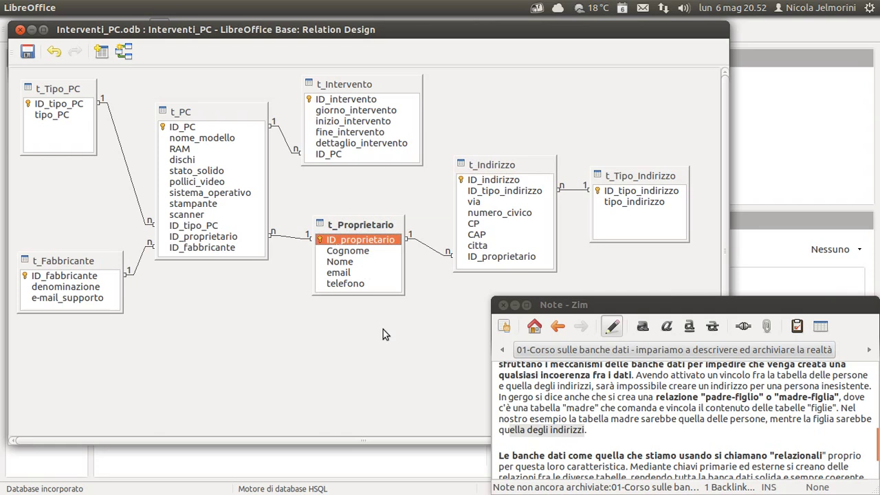
{"action": "left_click", "coordinate": [432, 256]}
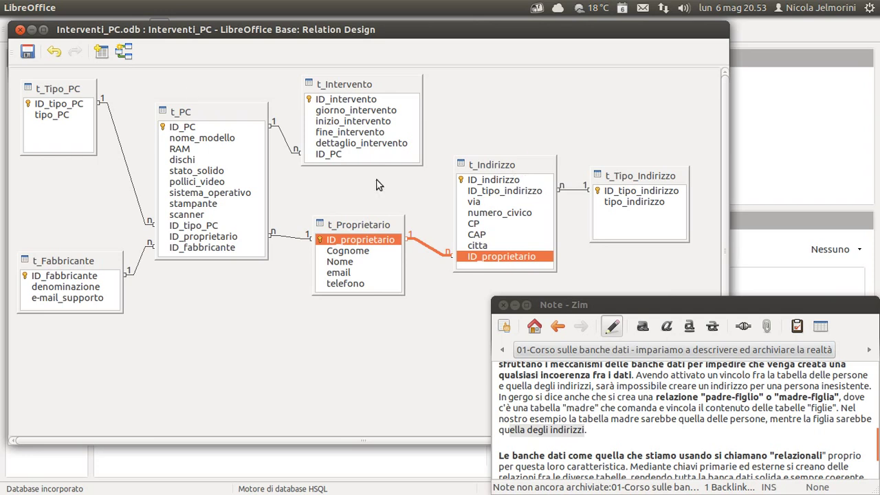
Read the notes' paragraph on why such databases are called "relazionali".
{"action": "left_click", "coordinate": [628, 429]}
{"action": "scroll", "coordinate": [628, 429], "scroll_direction": "down", "scroll_amount": 1}
{"action": "scroll", "coordinate": [628, 429], "scroll_direction": "down", "scroll_amount": 2}
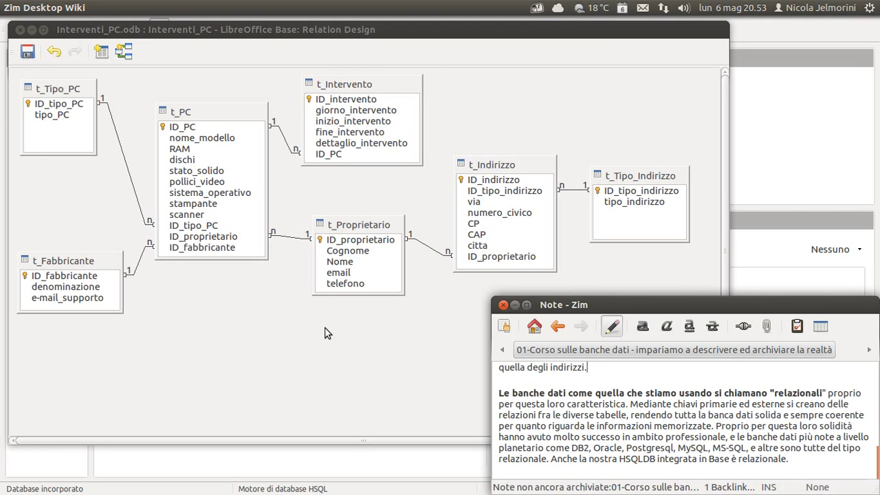
Minimize the Zim notes and reposition the Relation Design window over the database window.
{"action": "left_click", "coordinate": [517, 306]}
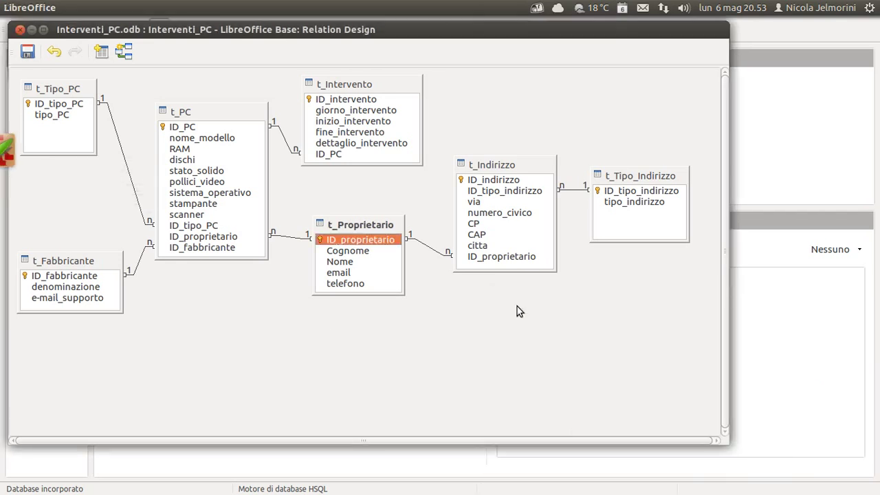
{"action": "left_click_drag", "start_coordinate": [375, 26], "coordinate": [460, 33]}
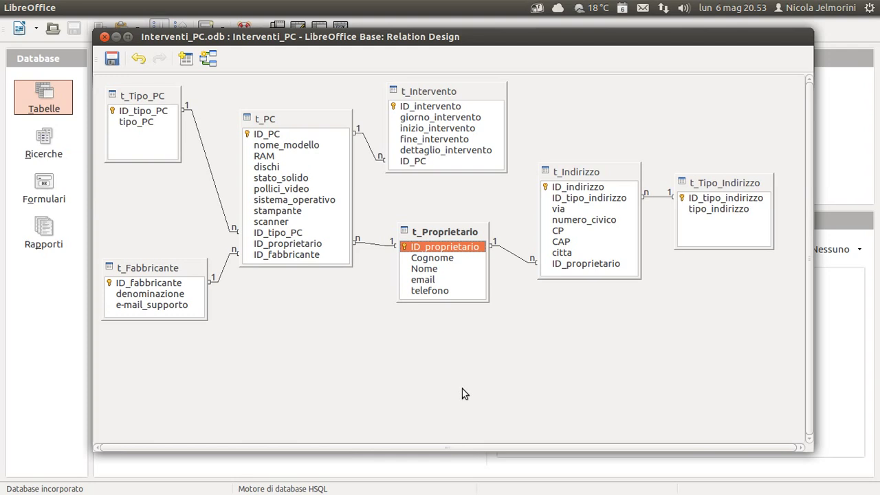
{"action": "left_click_drag", "start_coordinate": [352, 39], "coordinate": [371, 42]}
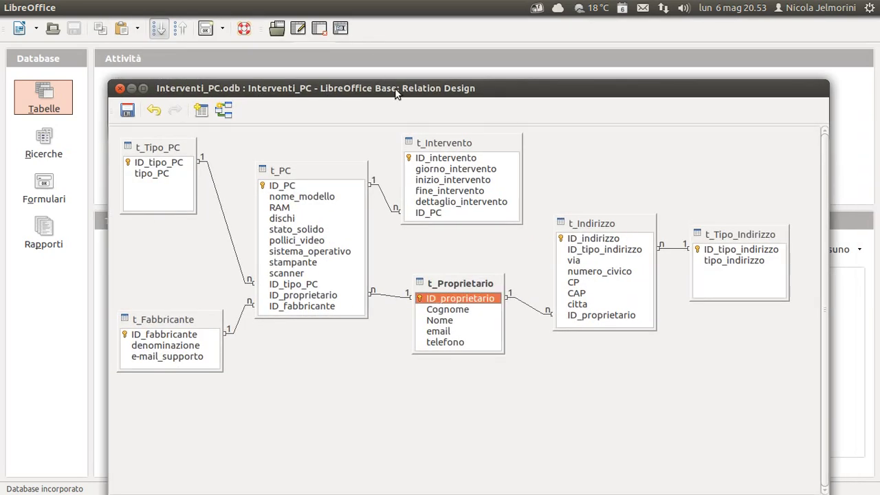
{"action": "left_click_drag", "start_coordinate": [395, 93], "coordinate": [386, 38]}
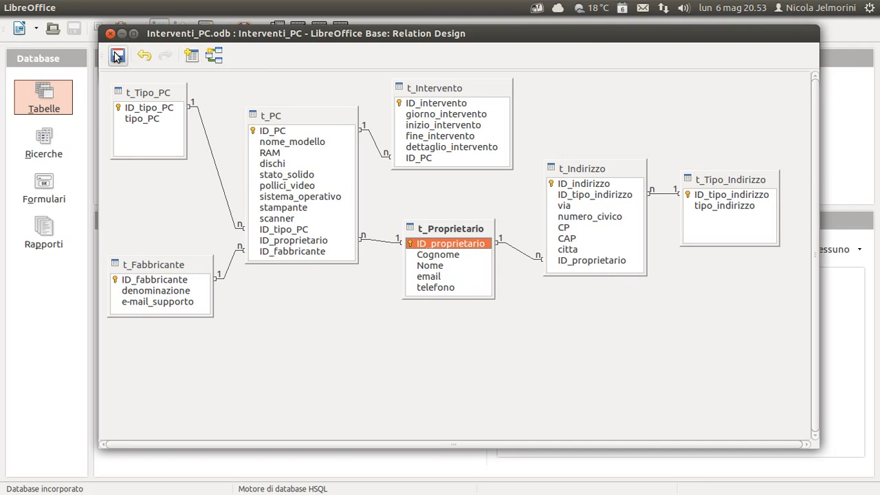
Bring up the dialog for adding tables to the relation design and move it off t_PC.
{"action": "left_click", "coordinate": [192, 57]}
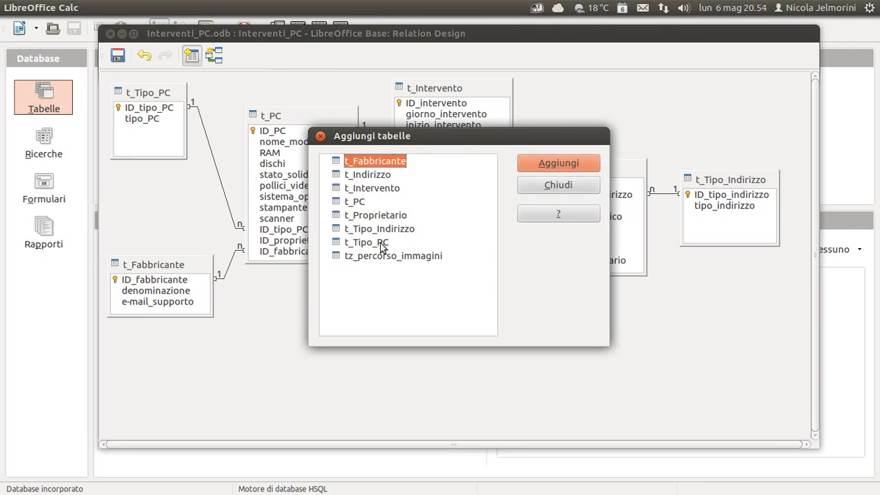
{"action": "left_click_drag", "start_coordinate": [399, 132], "coordinate": [508, 147]}
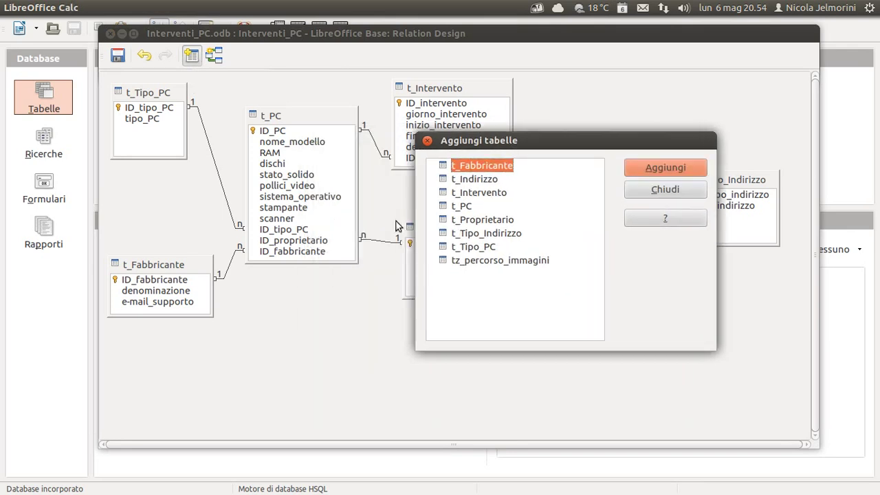
{"action": "left_click_drag", "start_coordinate": [508, 141], "coordinate": [385, 314]}
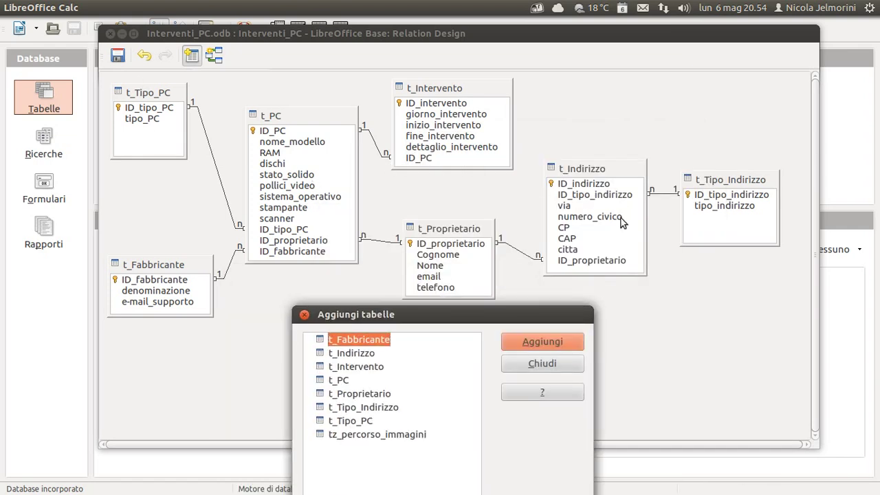
{"action": "left_click_drag", "start_coordinate": [515, 315], "coordinate": [682, 137]}
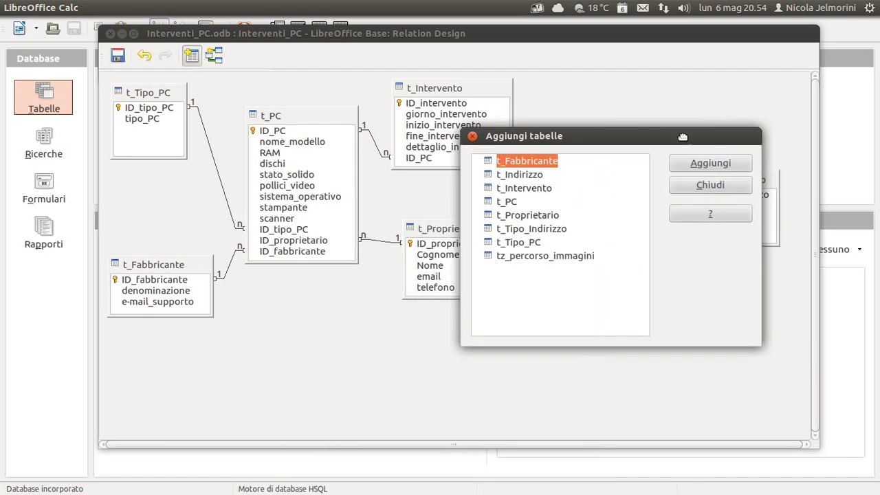
Look through t_Tipo_PC, t_PC and t_Fabbricante in the add-tables list and try to add t_Fabbricante to the diagram.
{"action": "left_click", "coordinate": [512, 245]}
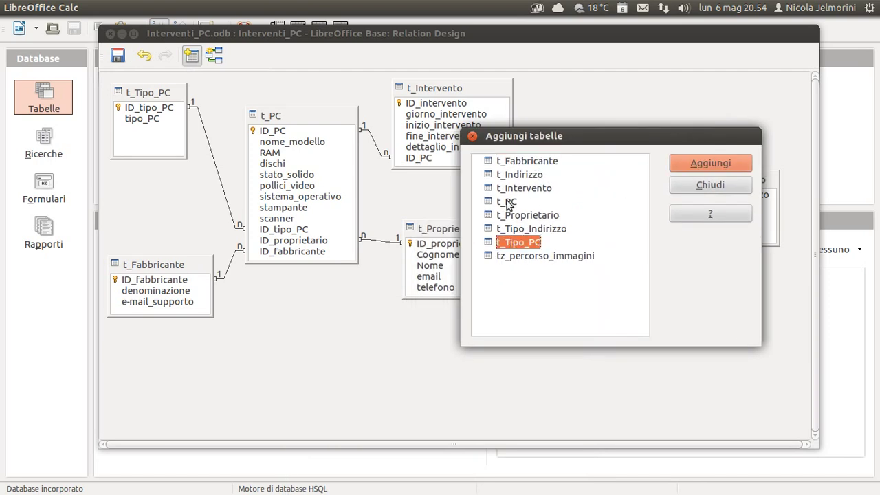
{"action": "left_click", "coordinate": [504, 162]}
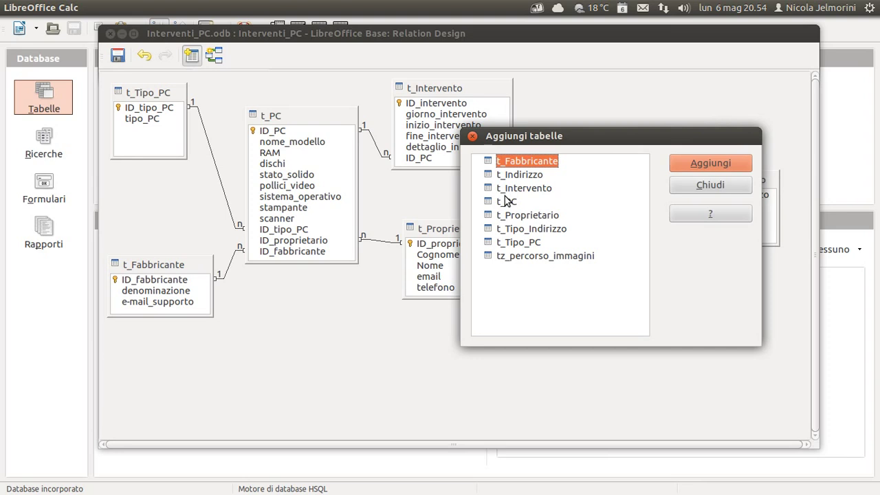
{"action": "left_click", "coordinate": [507, 201]}
{"action": "left_click", "coordinate": [510, 165]}
{"action": "left_click_drag", "start_coordinate": [646, 135], "coordinate": [684, 61]}
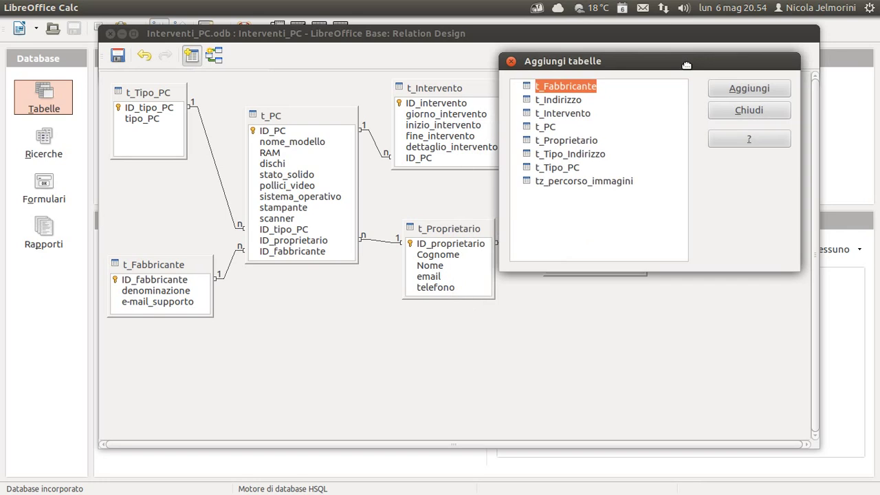
{"action": "left_click", "coordinate": [740, 88]}
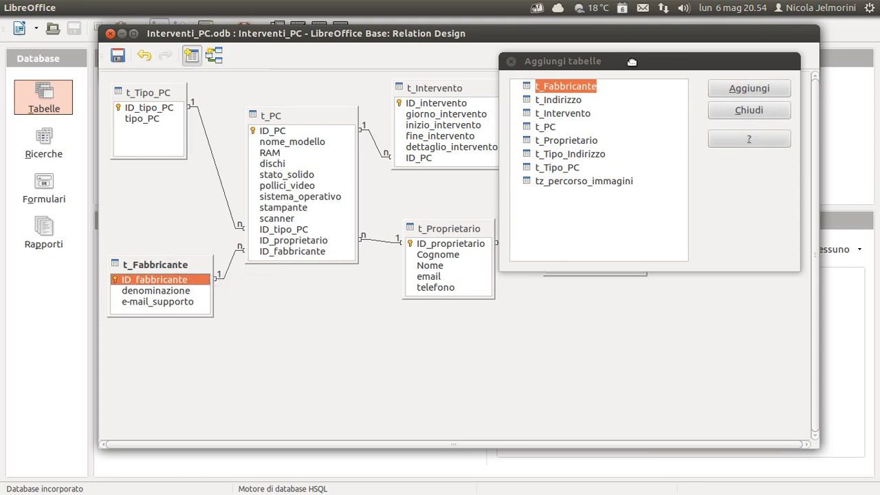
{"action": "left_click_drag", "start_coordinate": [632, 61], "coordinate": [603, 154]}
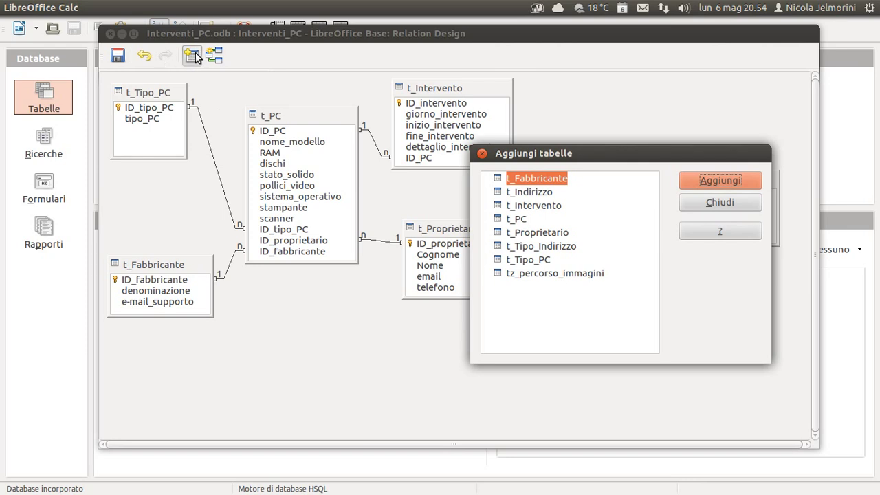
Try to add t_Indirizzo and t_Intervento from the add-tables list, then close the dialog and nudge the Relation Design window.
{"action": "left_click", "coordinate": [543, 193]}
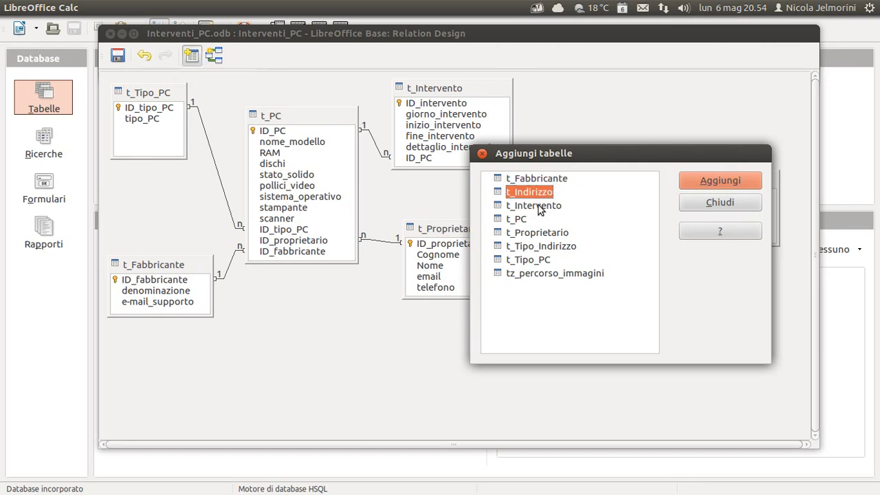
{"action": "left_click", "coordinate": [704, 182]}
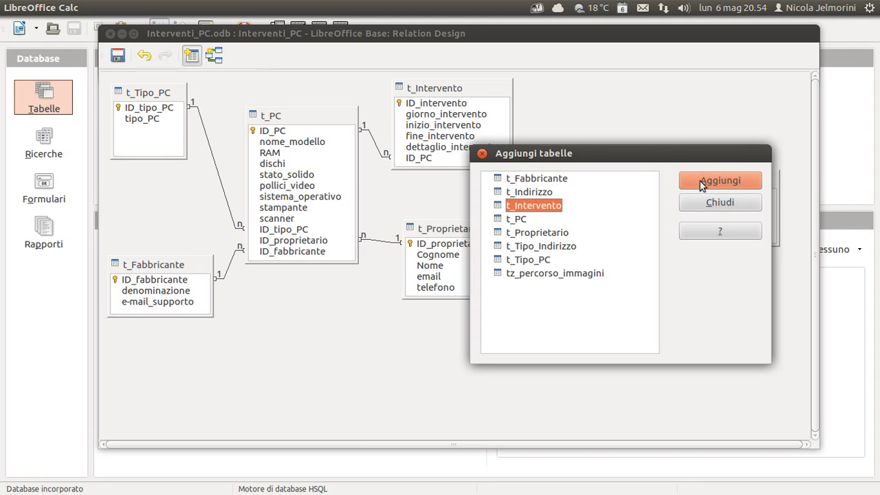
{"action": "left_click", "coordinate": [701, 181]}
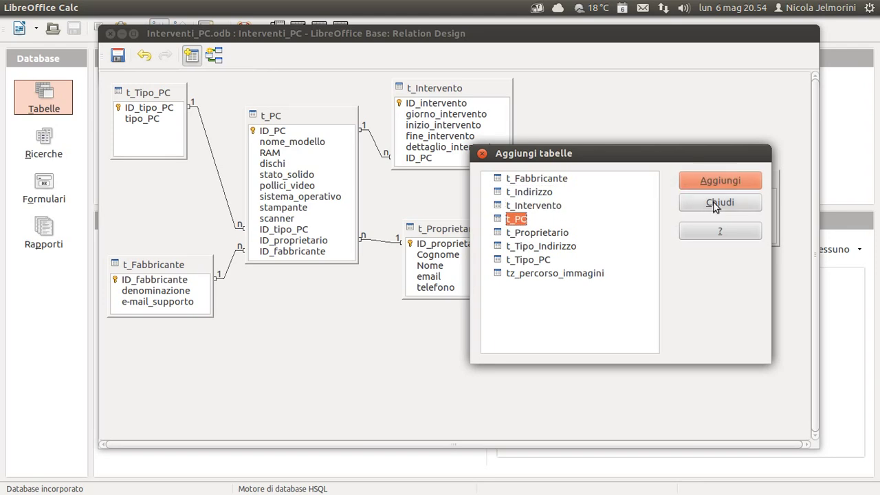
{"action": "left_click", "coordinate": [712, 202]}
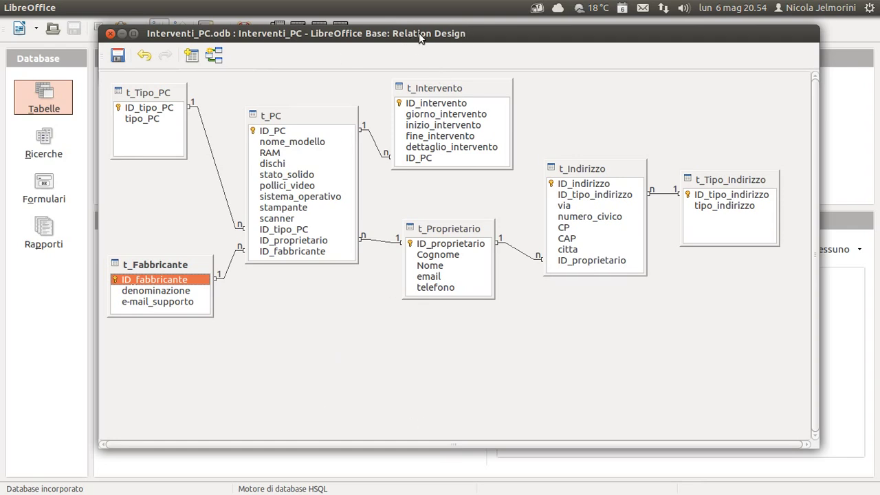
{"action": "left_click_drag", "start_coordinate": [506, 40], "coordinate": [495, 40]}
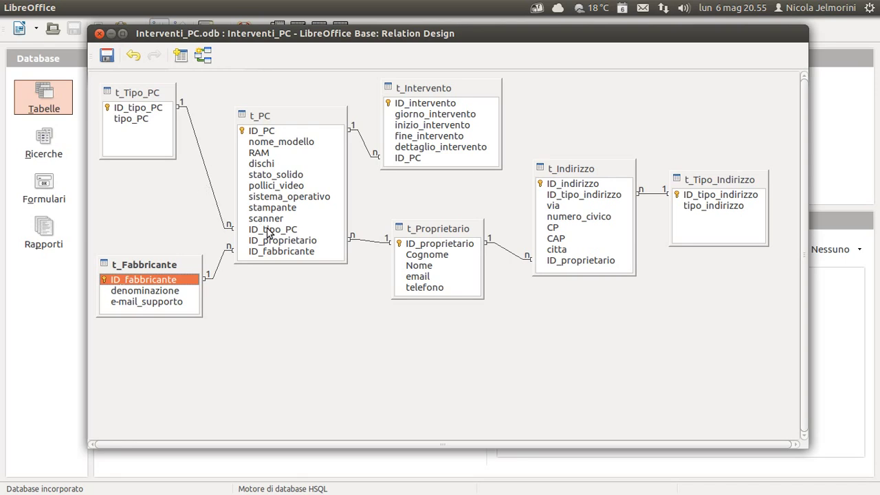
Try to create a relation from ID_tipo_PC in t_Tipo_PC to ID_tipo_PC in t_PC, and cancel the request.
{"action": "left_click", "coordinate": [138, 110]}
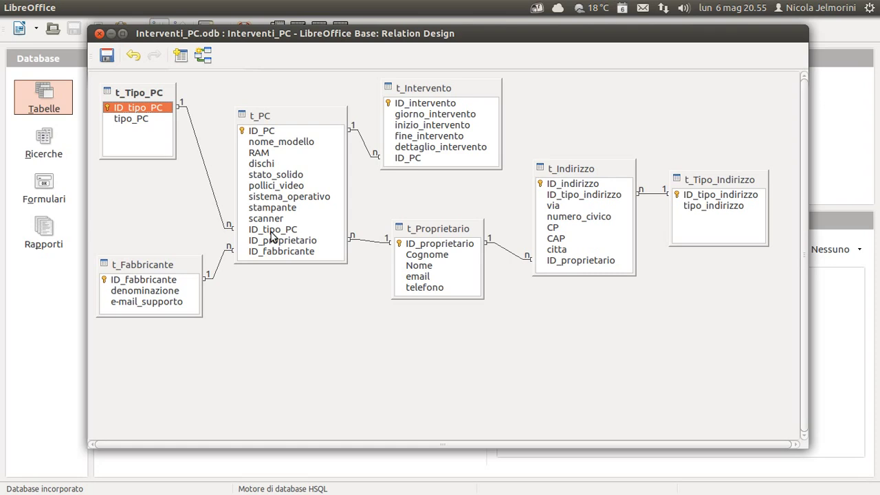
{"action": "left_click_drag", "start_coordinate": [142, 100], "coordinate": [283, 132]}
{"action": "left_click_drag", "start_coordinate": [275, 234], "coordinate": [127, 112]}
{"action": "left_click", "coordinate": [267, 231]}
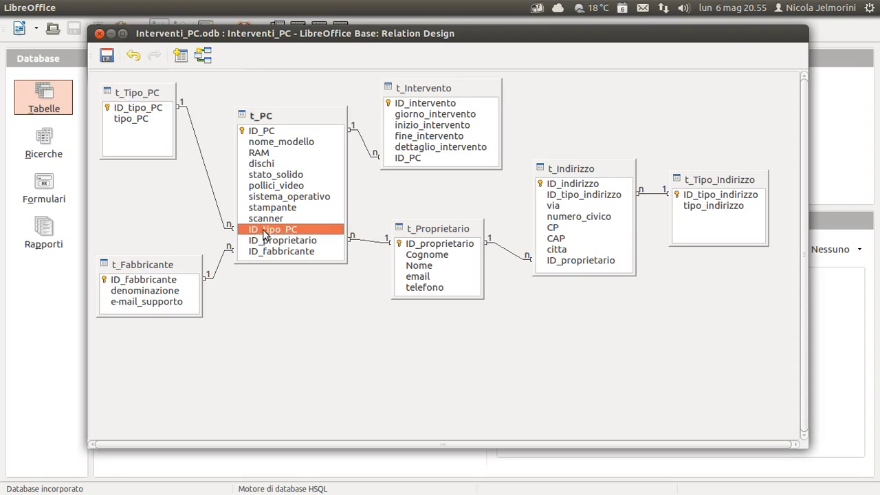
{"action": "left_click", "coordinate": [127, 111]}
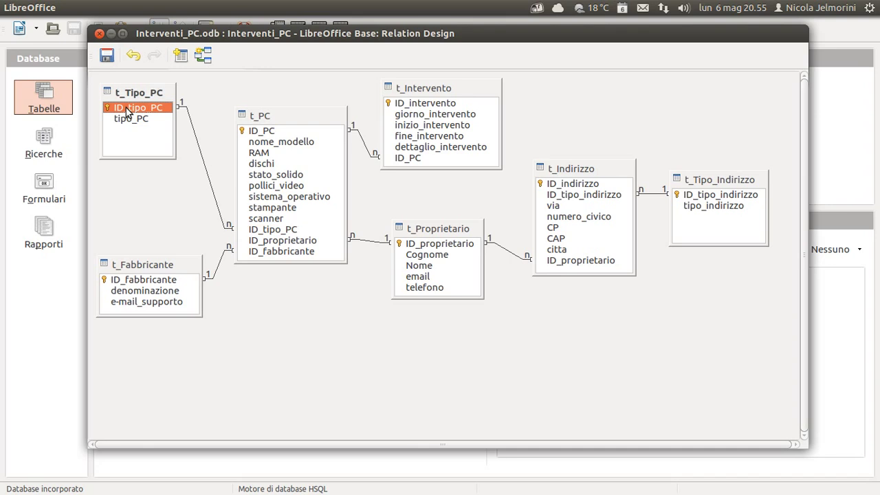
{"action": "left_click_drag", "start_coordinate": [127, 111], "coordinate": [274, 230]}
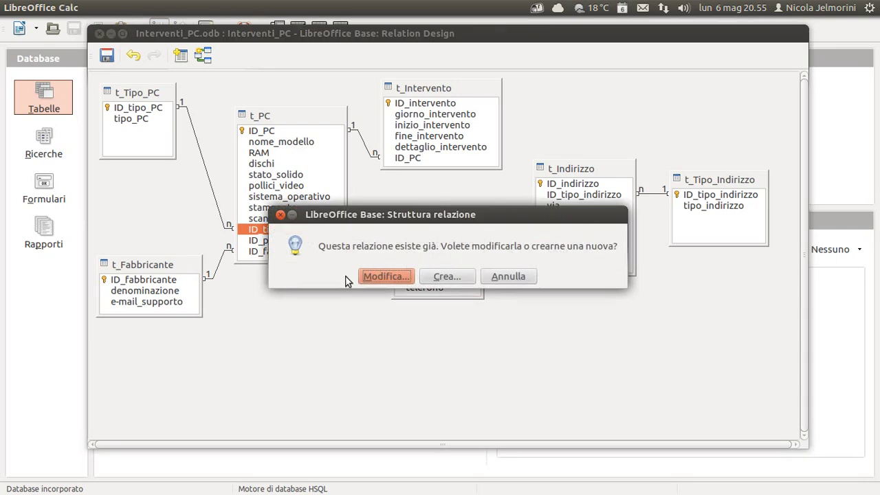
{"action": "left_click_drag", "start_coordinate": [407, 217], "coordinate": [486, 158]}
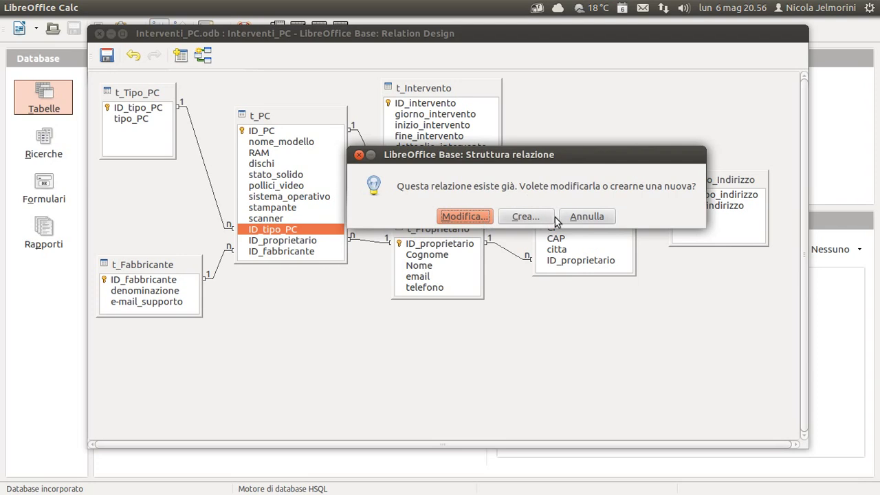
{"action": "left_click", "coordinate": [587, 217]}
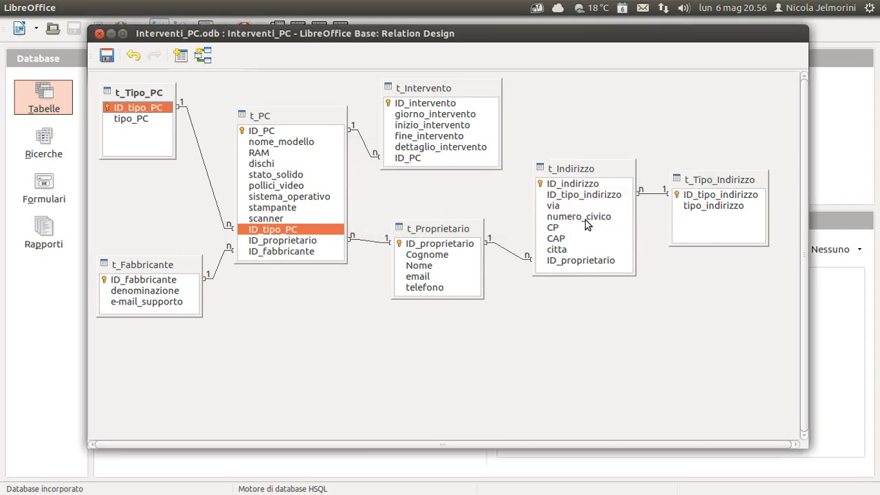
Open the existing relation between t_Tipo_PC and t_PC for editing and move its dialog clear of both tables.
{"action": "left_click", "coordinate": [204, 166]}
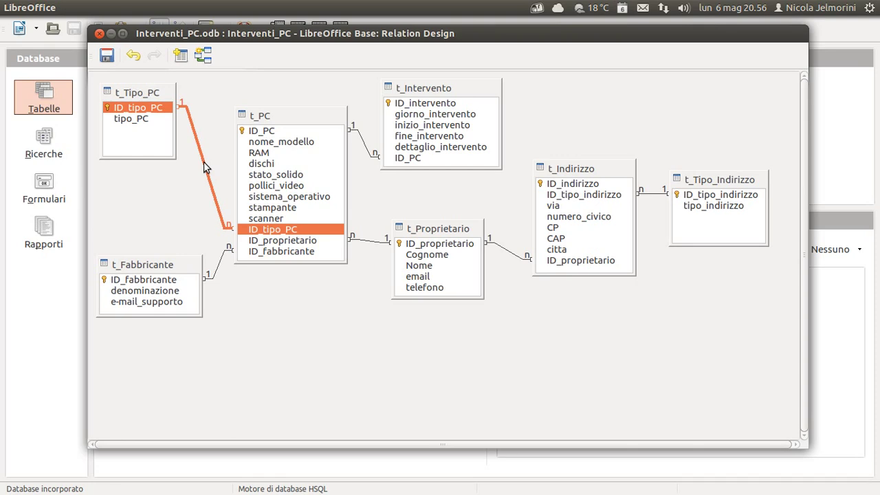
{"action": "double_click", "coordinate": [205, 166]}
{"action": "left_click_drag", "start_coordinate": [401, 92], "coordinate": [487, 87]}
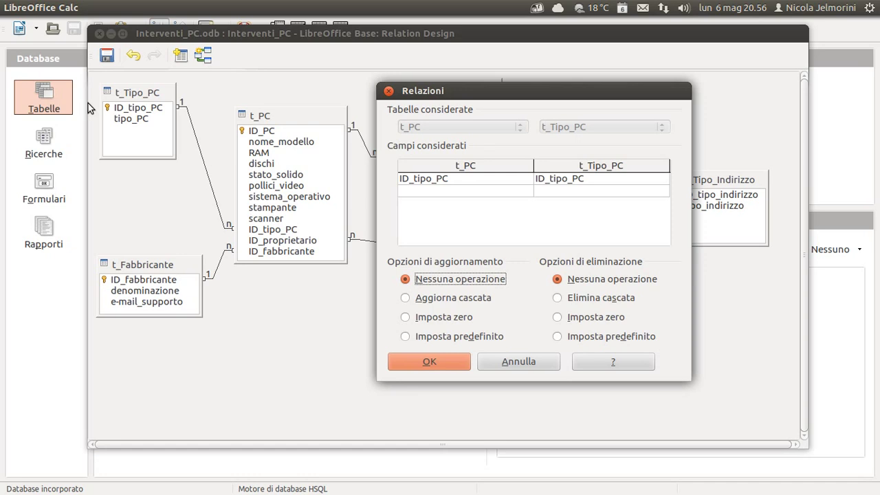
{"action": "left_click_drag", "start_coordinate": [487, 94], "coordinate": [516, 102]}
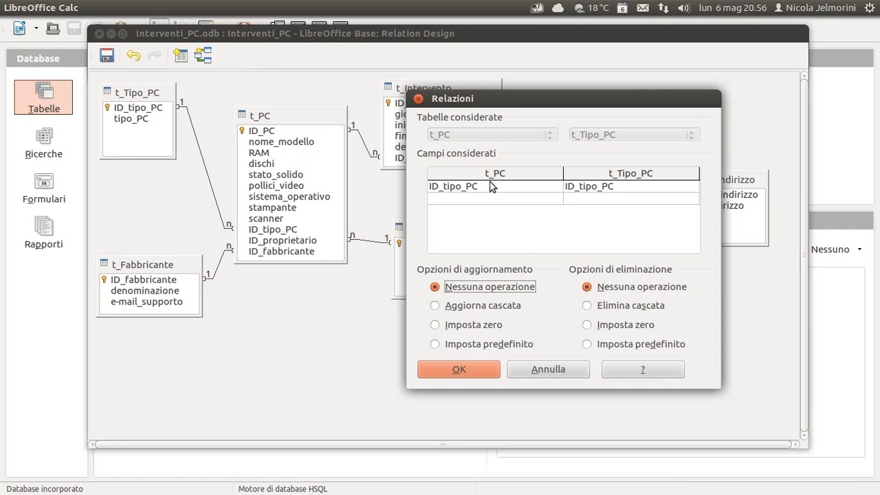
Examine the t_PC fields available for the relation and the Nessuna operazione option for deletion.
{"action": "left_click", "coordinate": [495, 200]}
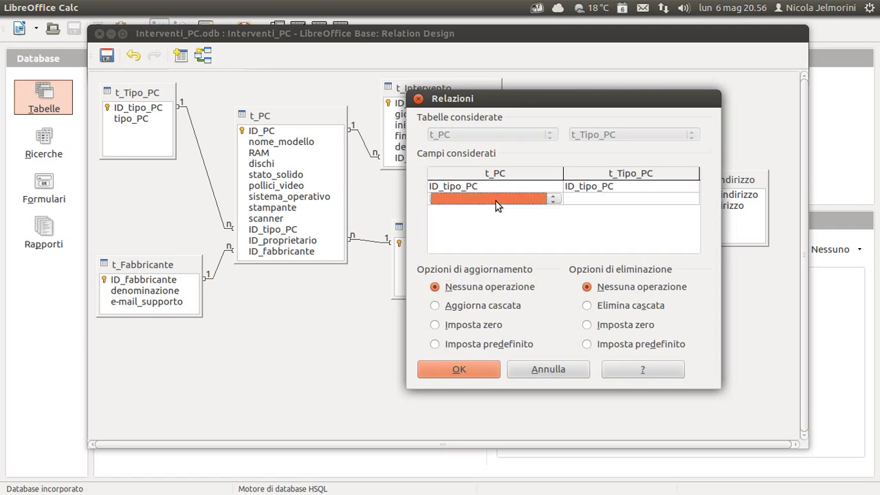
{"action": "left_click", "coordinate": [554, 200]}
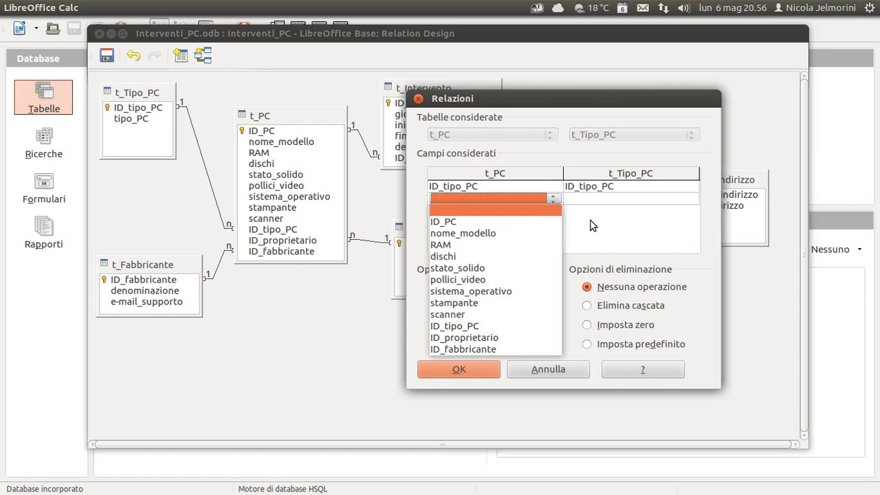
{"action": "left_click", "coordinate": [550, 201]}
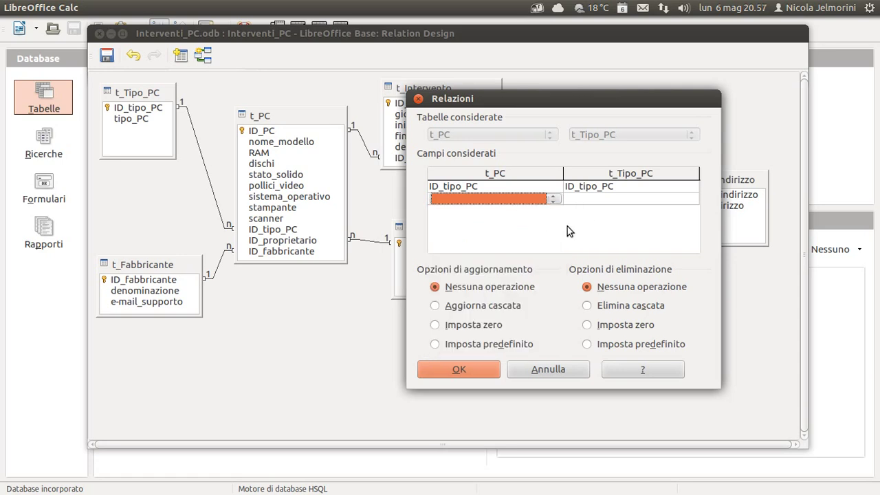
{"action": "left_click", "coordinate": [504, 185]}
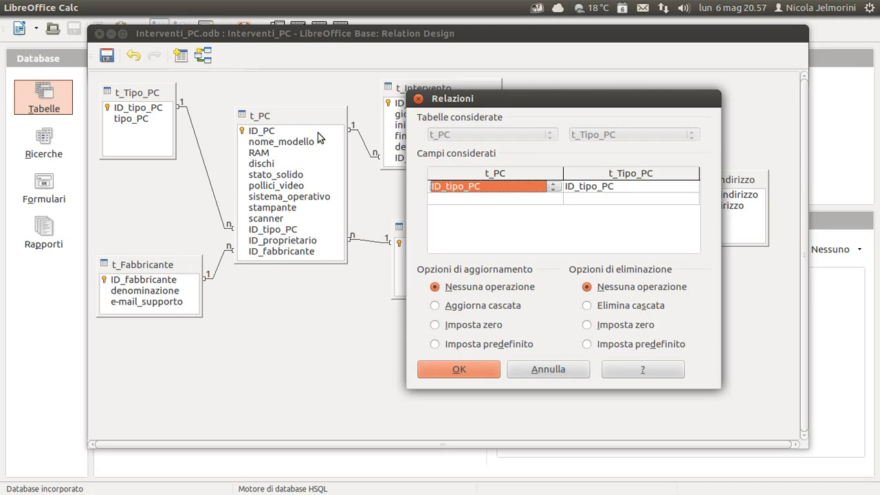
{"action": "left_click", "coordinate": [282, 135]}
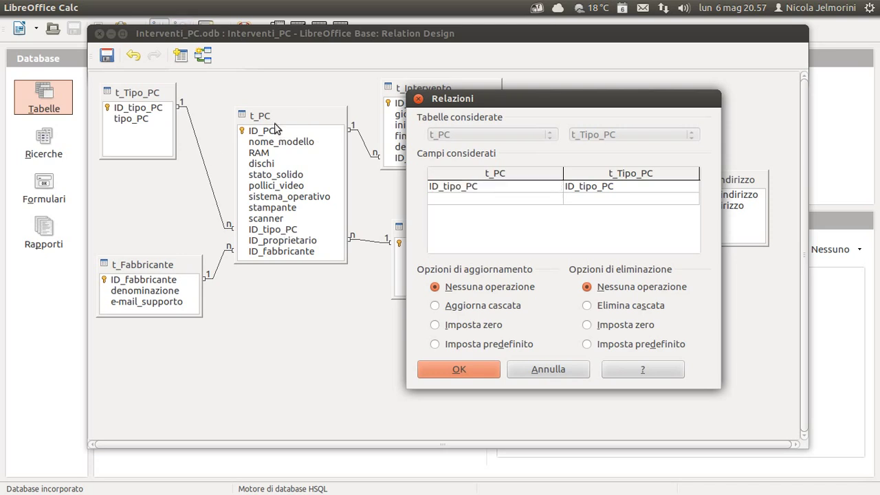
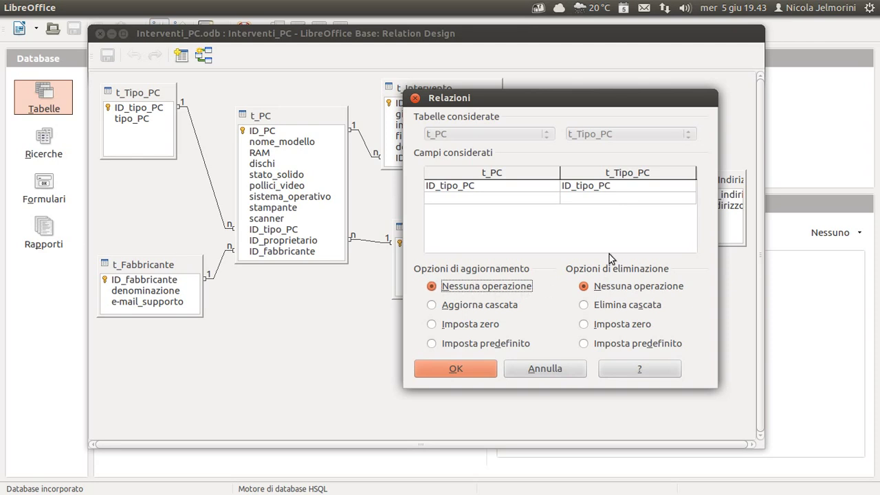
{"action": "left_click", "coordinate": [628, 282]}
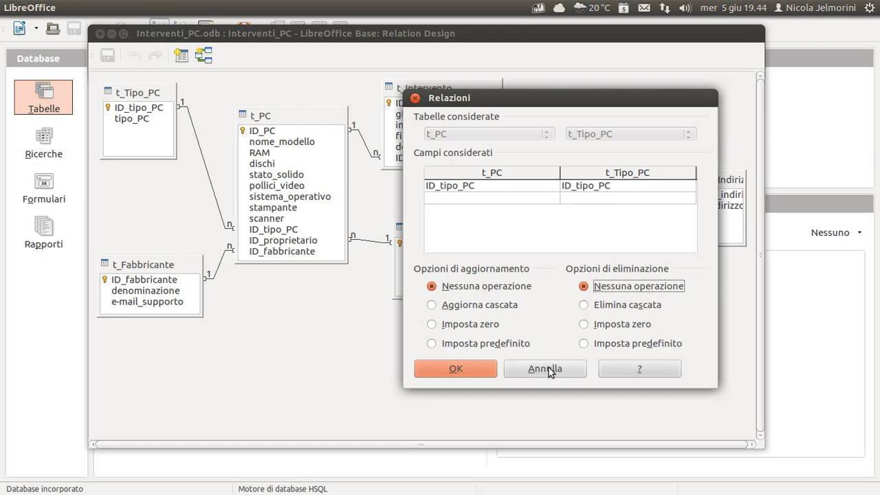
{"action": "left_click_drag", "start_coordinate": [543, 98], "coordinate": [527, 98]}
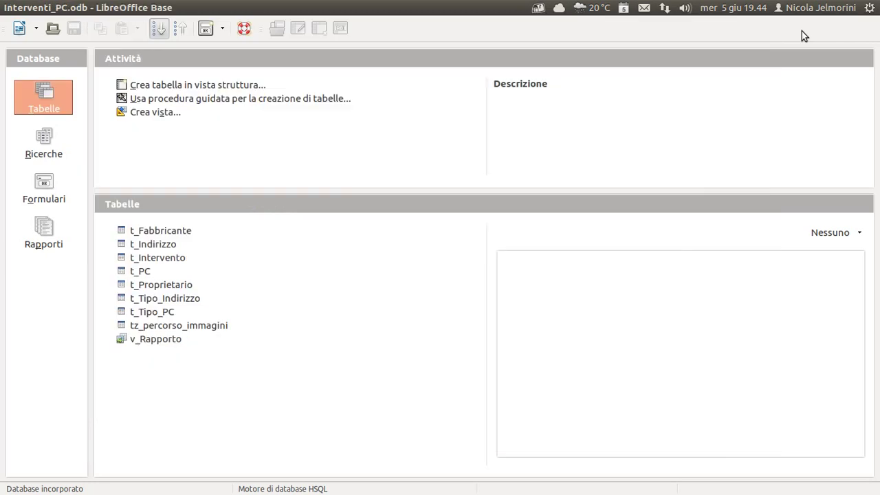
Open the data of table t_PC, narrow and move its window aside, and keep it always in the foreground.
{"action": "left_click", "coordinate": [123, 274]}
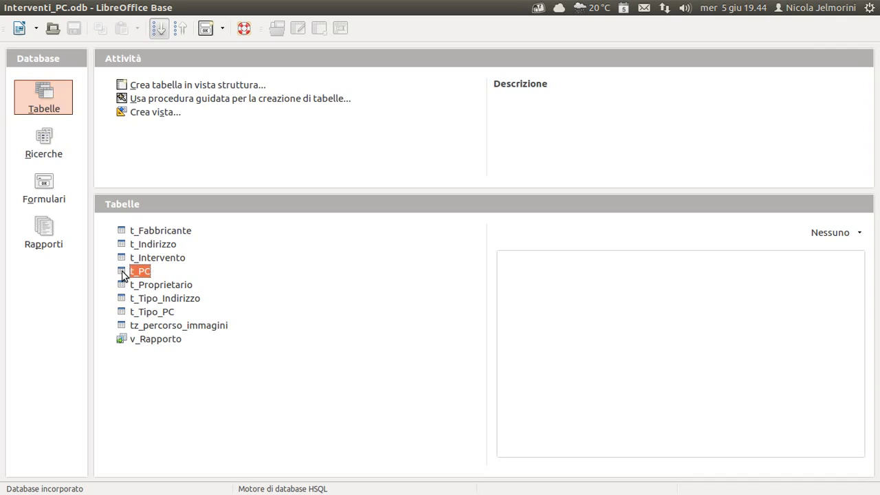
{"action": "double_click", "coordinate": [123, 275]}
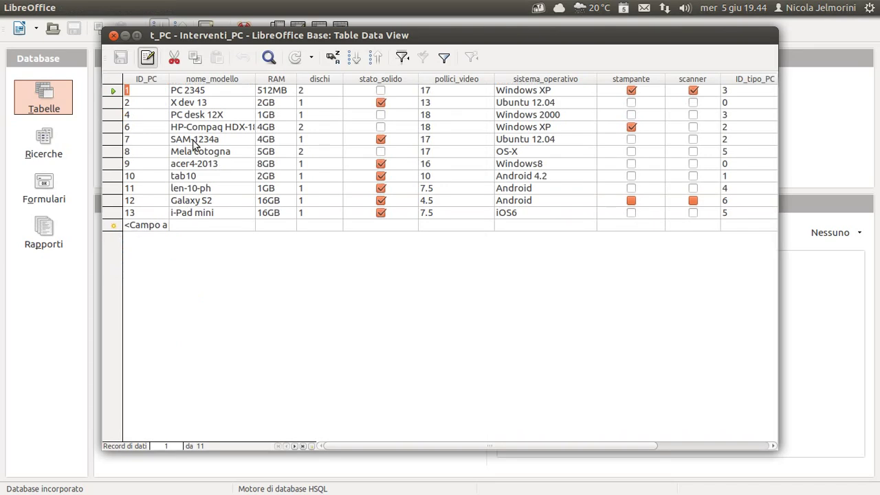
{"action": "left_click_drag", "start_coordinate": [103, 262], "coordinate": [430, 262]}
{"action": "left_click_drag", "start_coordinate": [588, 35], "coordinate": [683, 27]}
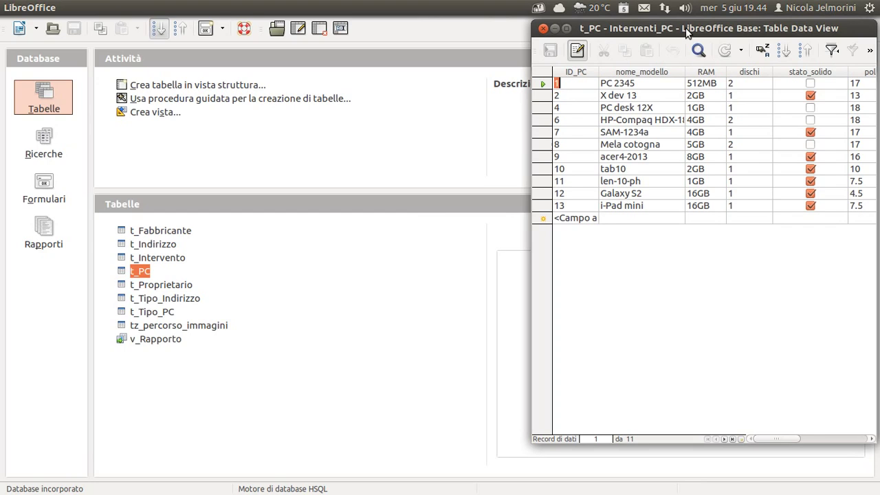
{"action": "right_click", "coordinate": [686, 29]}
{"action": "left_click", "coordinate": [723, 107]}
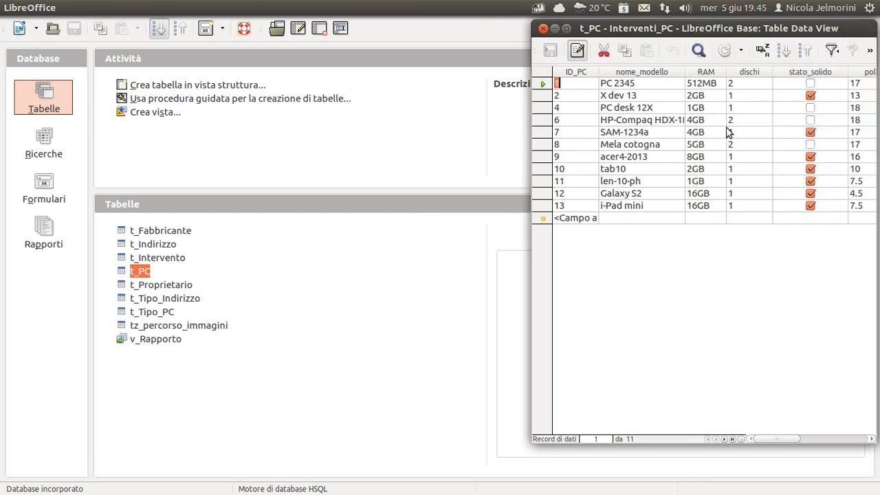
Open the data of t_Tipo_PC, shrink its window beside the t_PC data, and keep it always in the foreground.
{"action": "double_click", "coordinate": [169, 311]}
{"action": "left_click_drag", "start_coordinate": [416, 39], "coordinate": [332, 46]}
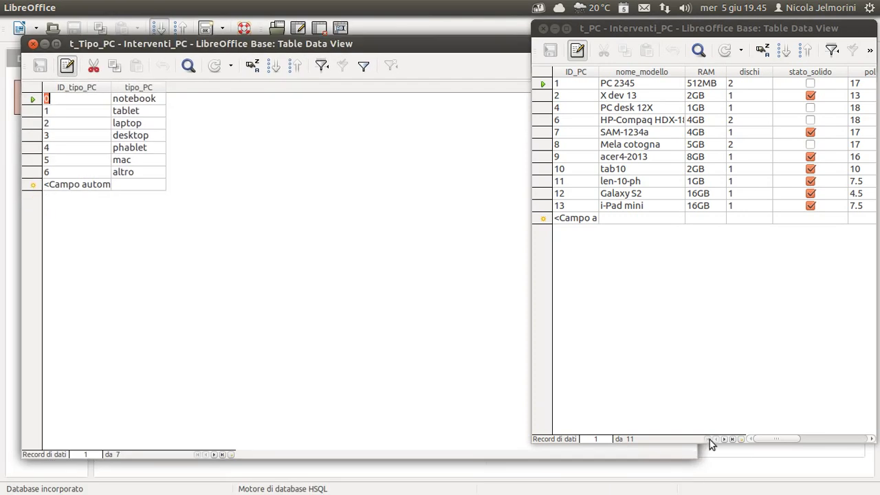
{"action": "left_click_drag", "start_coordinate": [693, 445], "coordinate": [191, 196]}
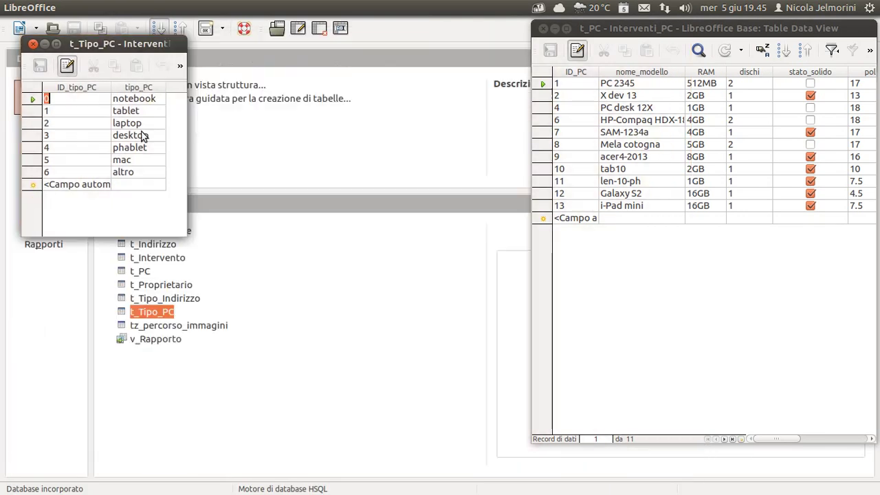
{"action": "left_click_drag", "start_coordinate": [157, 39], "coordinate": [419, 33]}
{"action": "right_click", "coordinate": [419, 33]}
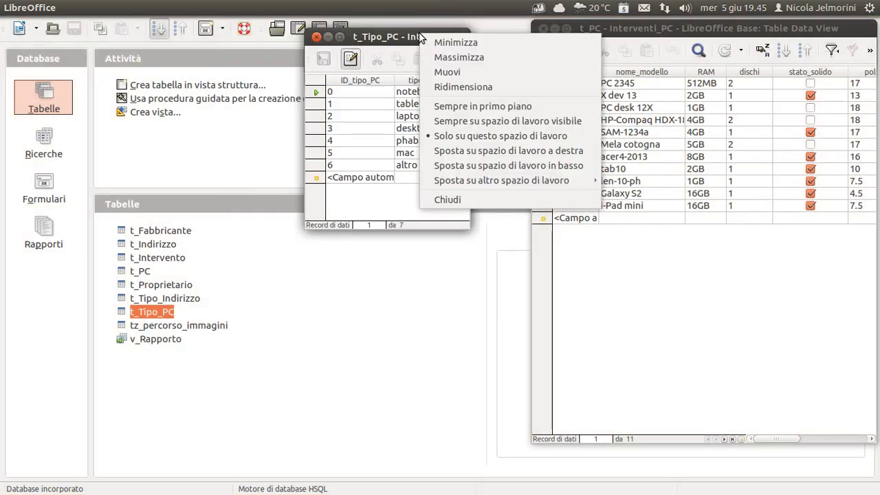
{"action": "left_click", "coordinate": [478, 107]}
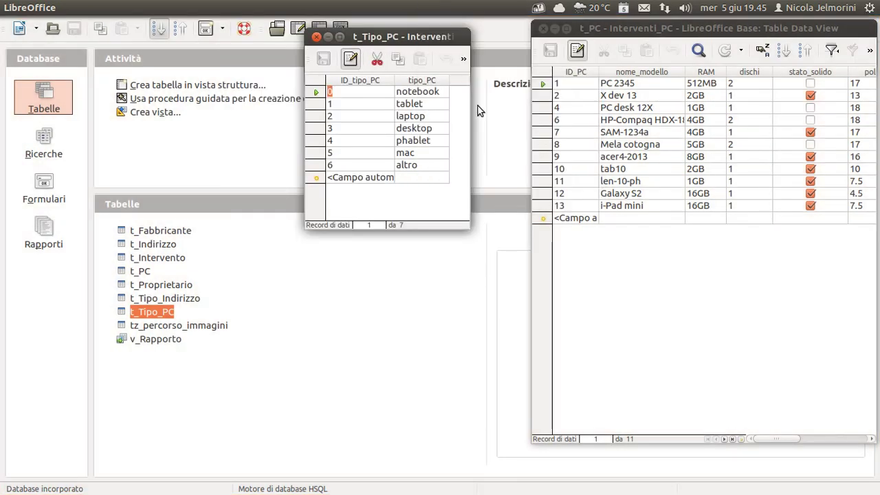
Place the two data windows side by side and compare the first t_PC record's ID_tipo_PC with the desktop record in t_Tipo_PC.
{"action": "left_click_drag", "start_coordinate": [672, 26], "coordinate": [633, 28]}
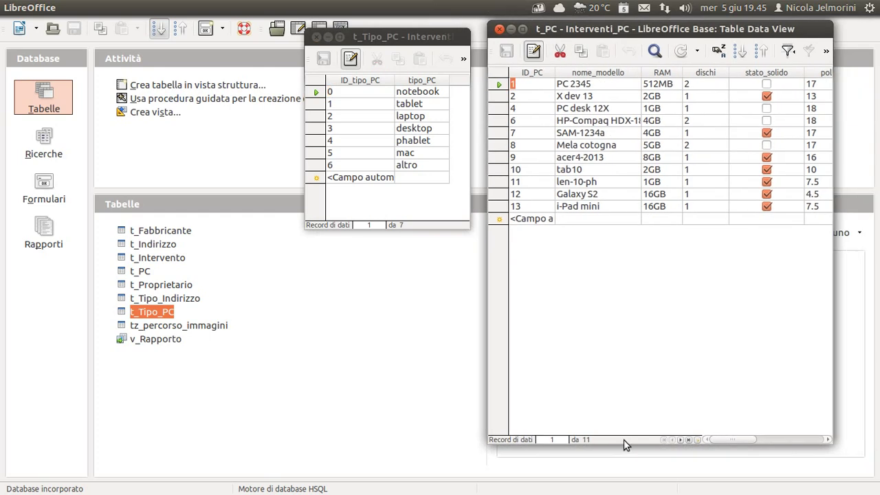
{"action": "left_click_drag", "start_coordinate": [733, 438], "coordinate": [810, 456]}
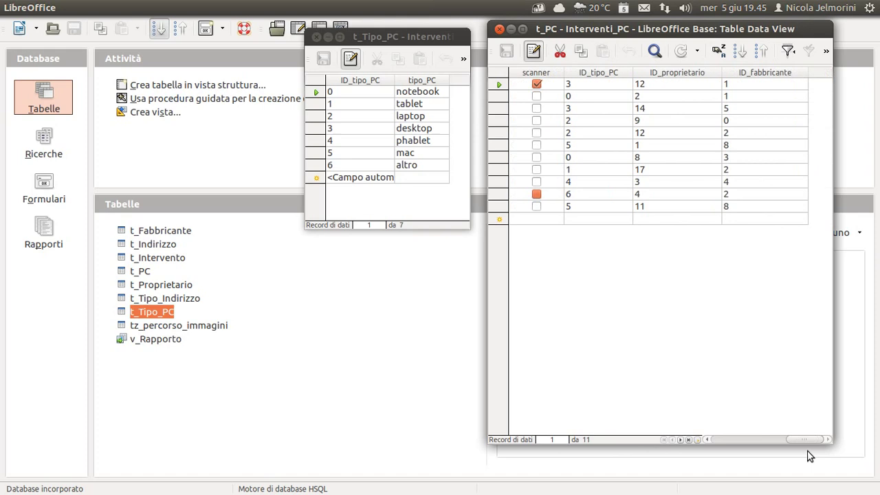
{"action": "left_click", "coordinate": [585, 84]}
{"action": "left_click", "coordinate": [580, 84]}
{"action": "left_click", "coordinate": [321, 131]}
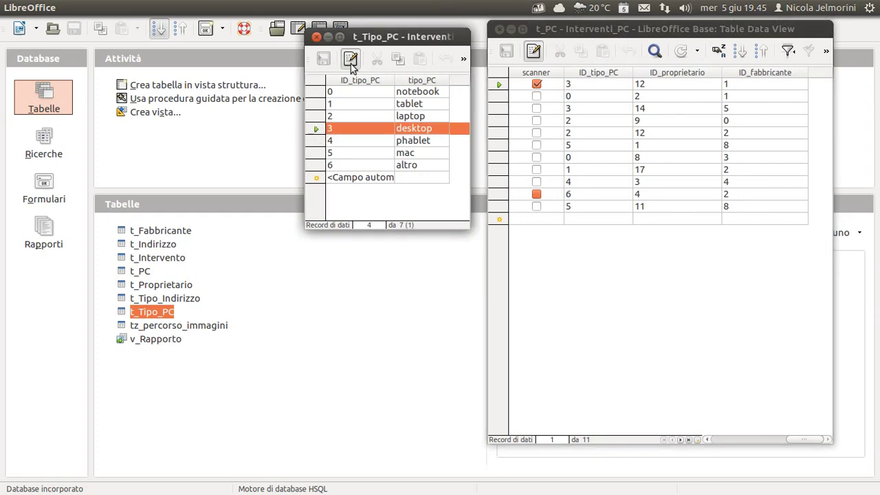
{"action": "left_click_drag", "start_coordinate": [359, 39], "coordinate": [346, 41]}
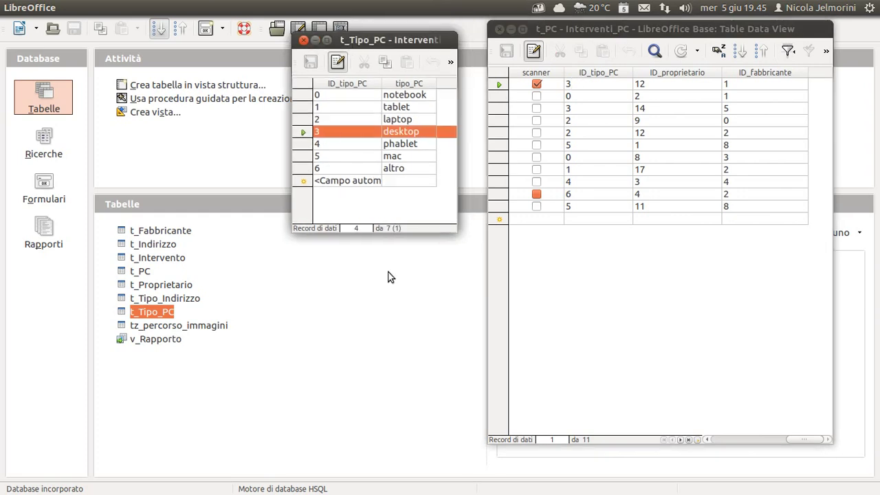
Bring the relation design with its Relazioni dialog back into view and arrange it beside the t_Tipo_PC and t_PC data windows.
{"action": "key", "text": "alt+Tab"}
{"action": "key", "text": "alt+Tab"}
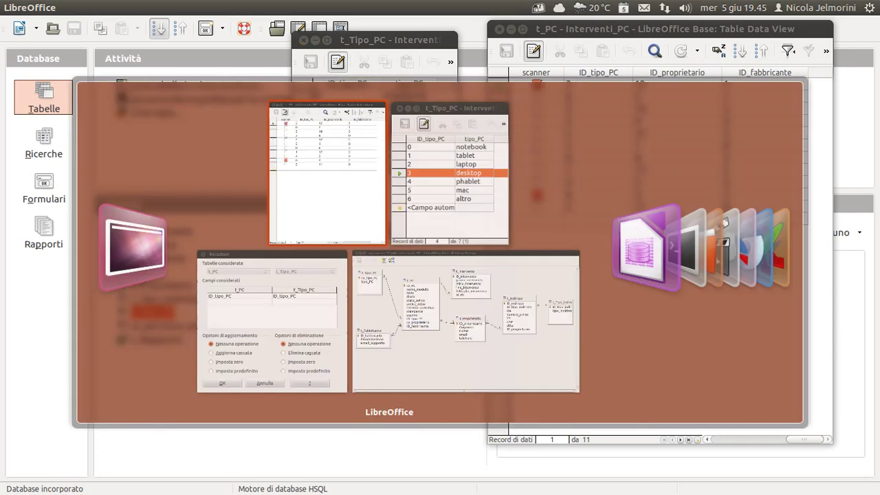
{"action": "key", "text": "alt+grave"}
{"action": "key", "text": "alt+grave"}
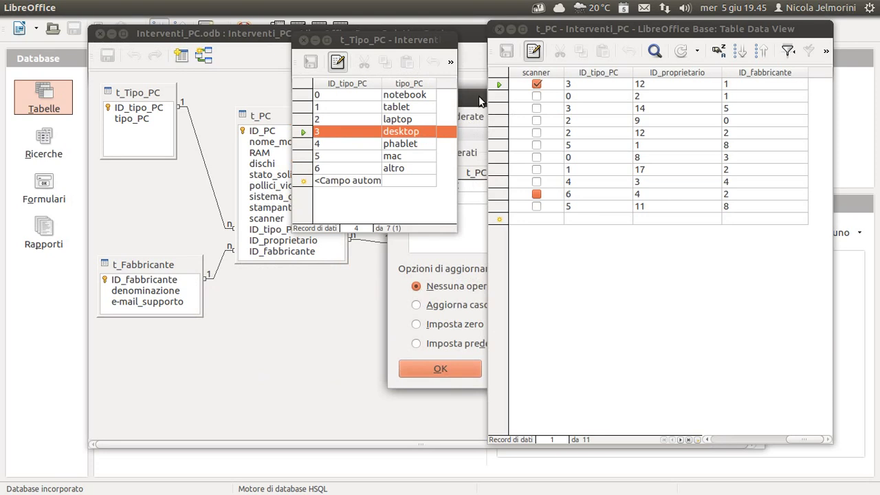
{"action": "left_click_drag", "start_coordinate": [478, 96], "coordinate": [103, 107]}
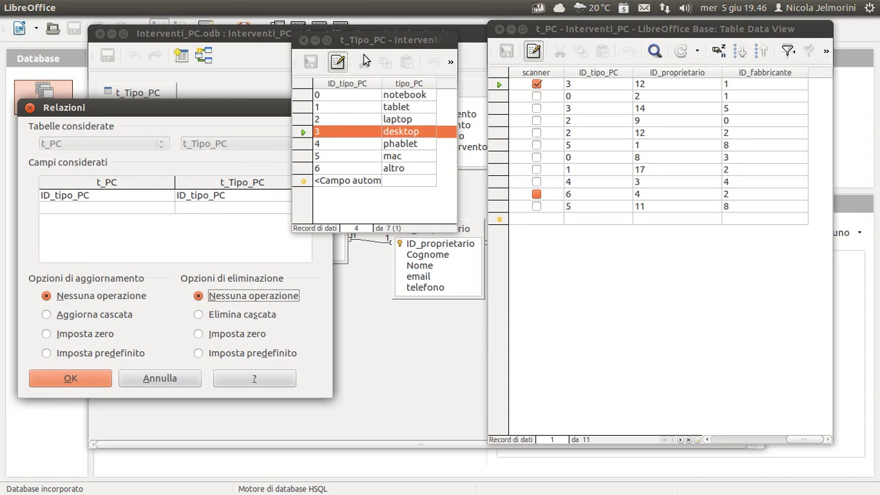
{"action": "left_click_drag", "start_coordinate": [394, 45], "coordinate": [414, 42]}
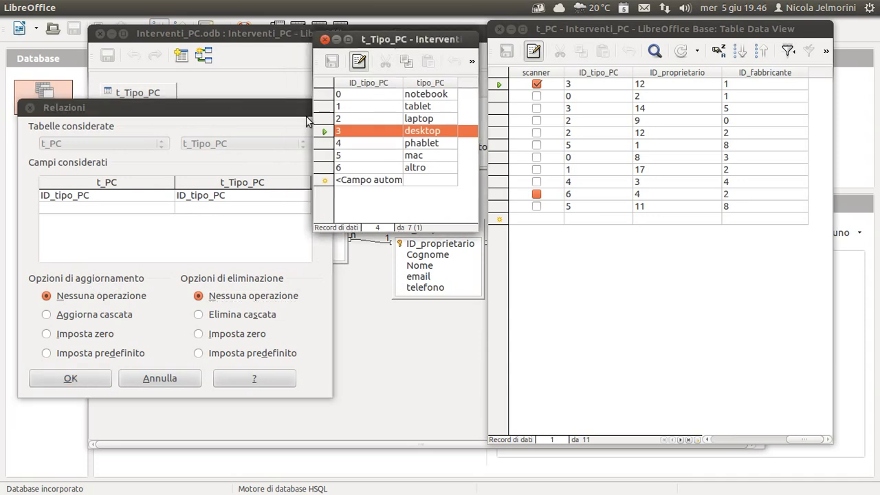
{"action": "left_click_drag", "start_coordinate": [238, 103], "coordinate": [266, 138]}
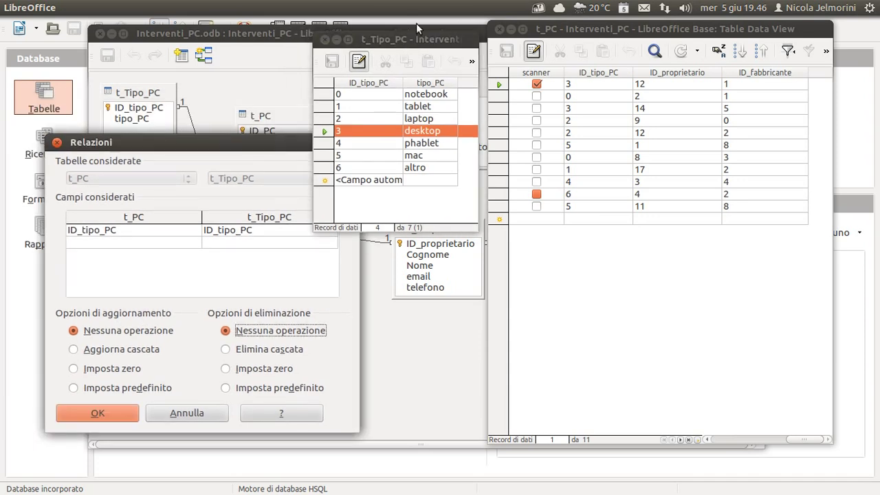
{"action": "left_click_drag", "start_coordinate": [416, 44], "coordinate": [386, 50]}
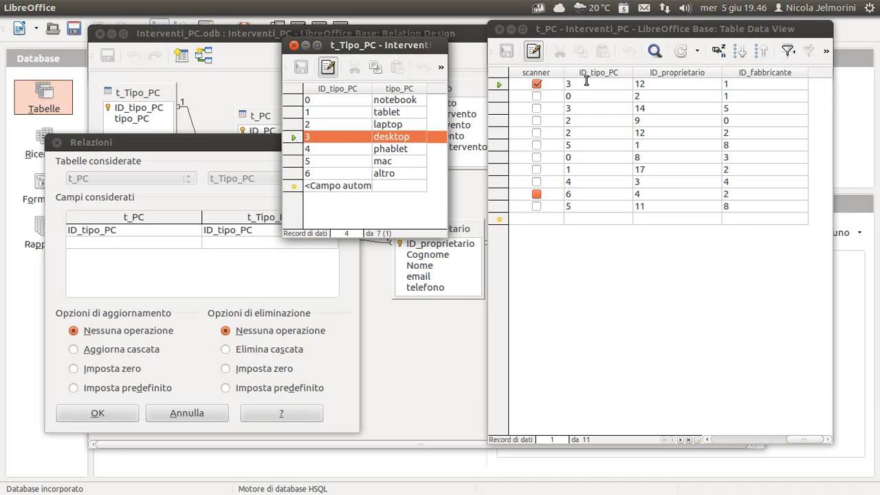
{"action": "left_click", "coordinate": [583, 31]}
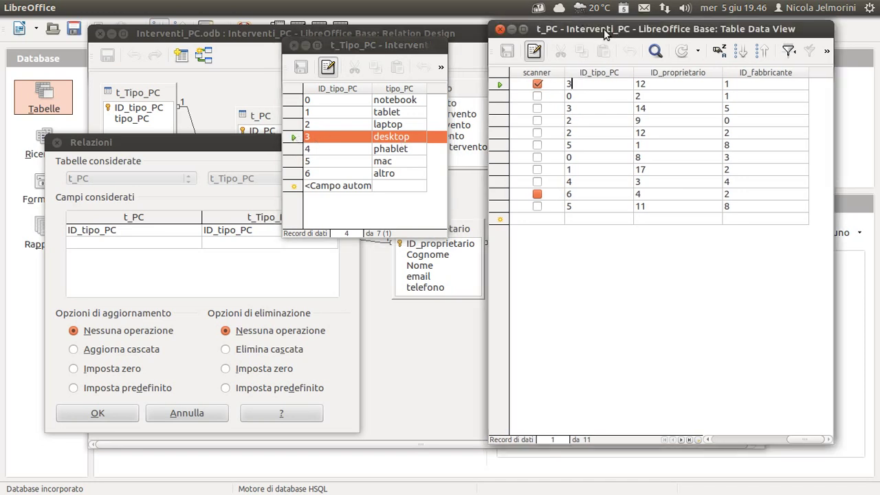
{"action": "left_click_drag", "start_coordinate": [601, 29], "coordinate": [605, 28]}
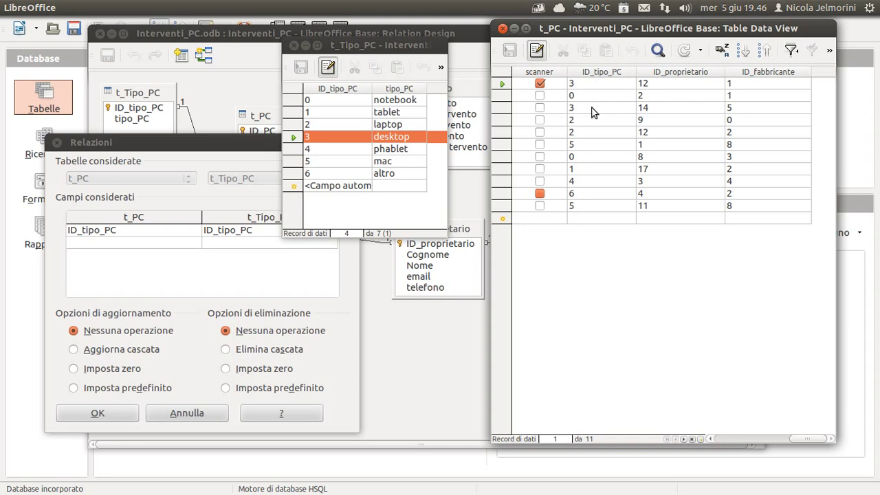
Try to delete the desktop record from the t_Tipo_PC table, confirming the deletion.
{"action": "left_click", "coordinate": [292, 139]}
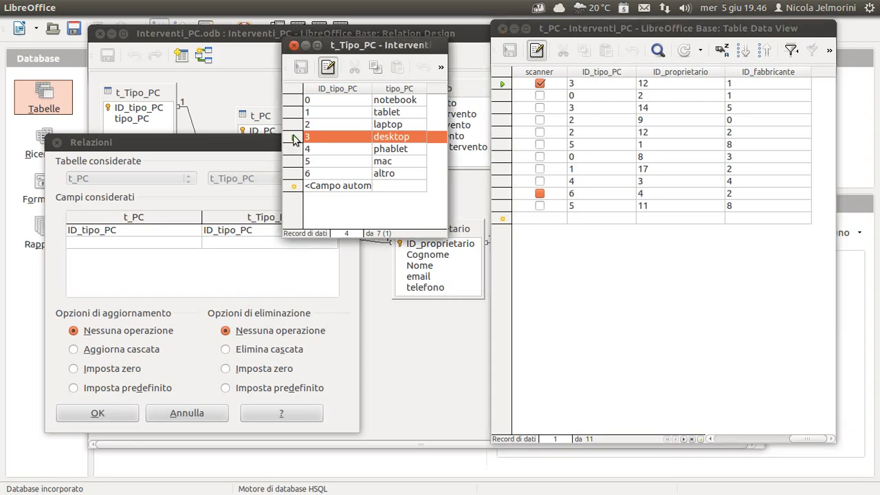
{"action": "right_click", "coordinate": [294, 139]}
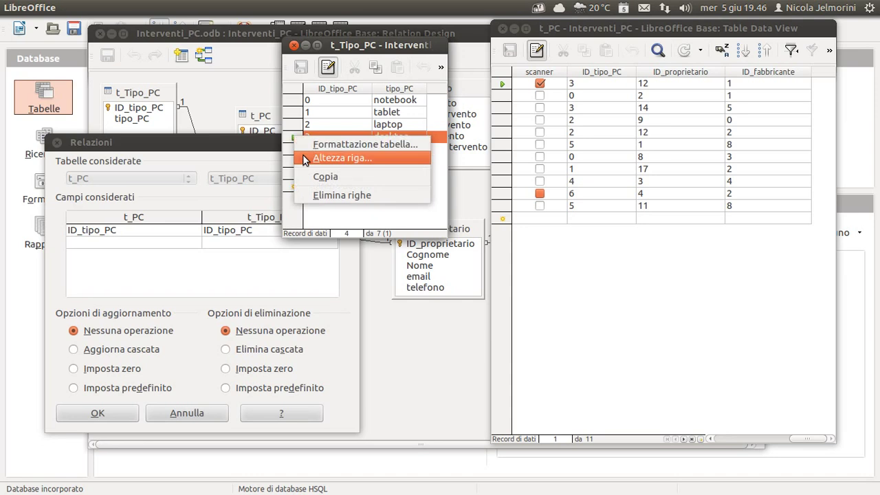
{"action": "left_click", "coordinate": [326, 194]}
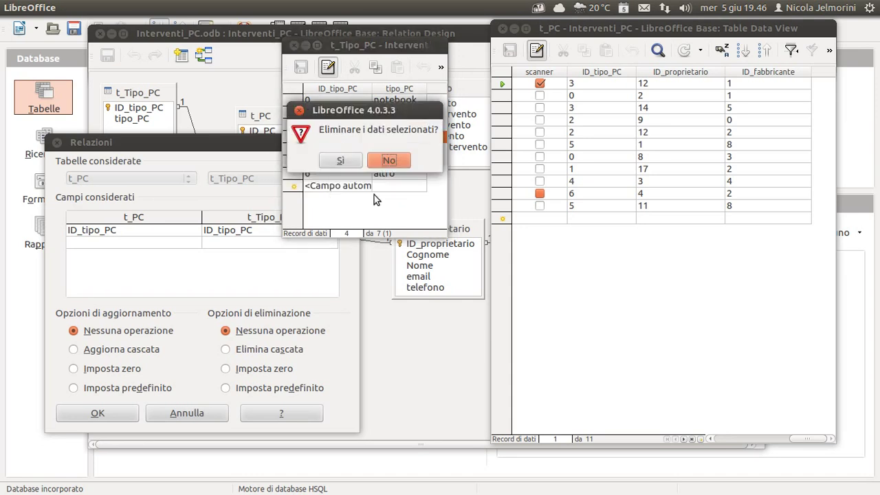
{"action": "left_click", "coordinate": [345, 161]}
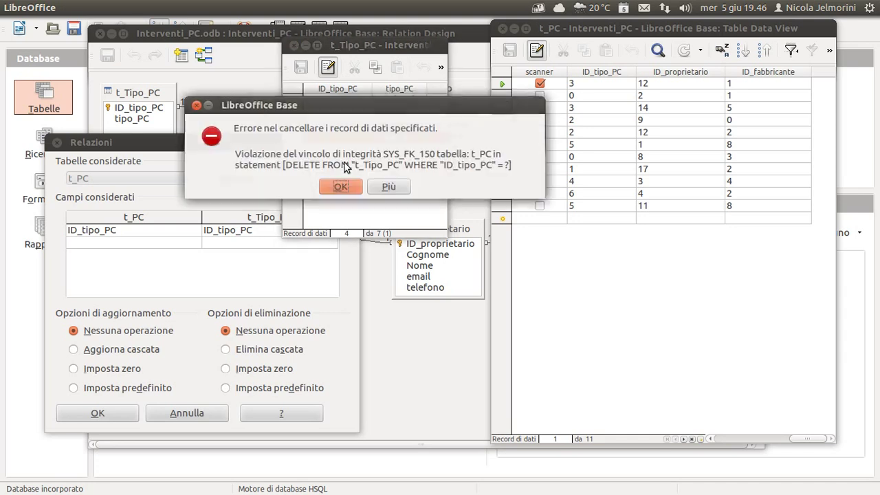
{"action": "key", "text": "Return"}
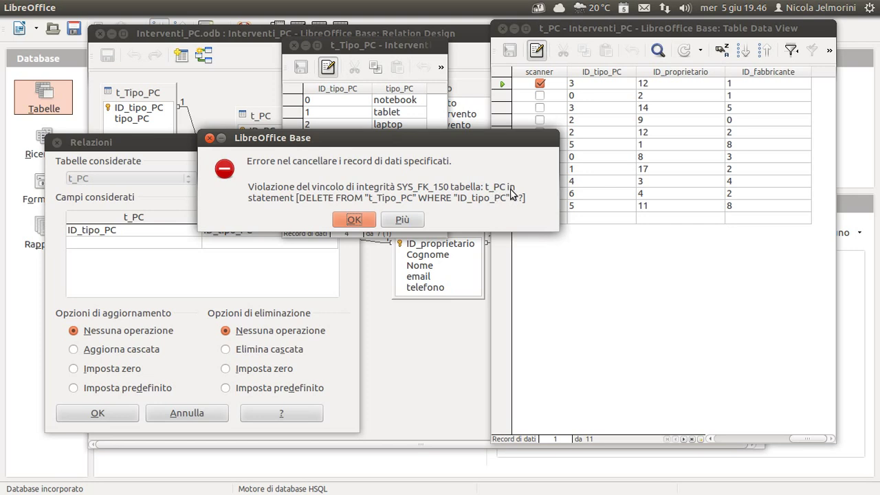
Examine the detailed description of each deletion error, including the integrity constraint text, and close the error messages.
{"action": "left_click", "coordinate": [404, 222]}
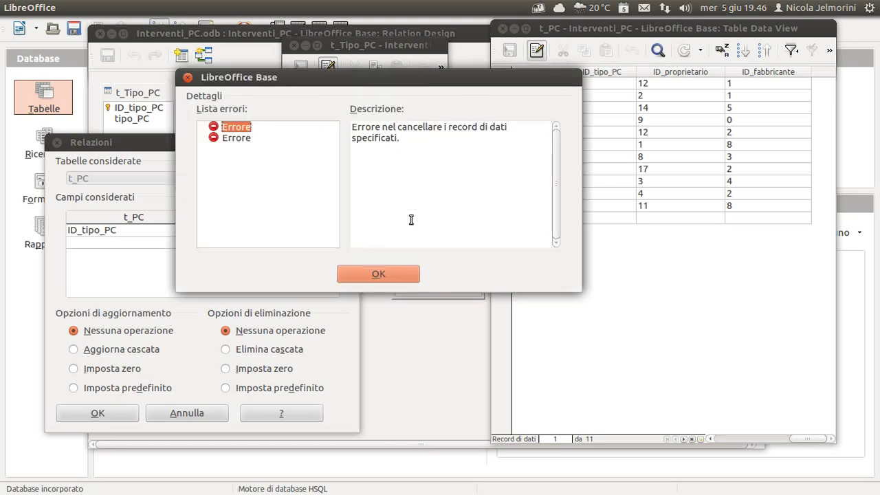
{"action": "left_click", "coordinate": [236, 139]}
{"action": "left_click", "coordinate": [237, 127]}
{"action": "left_click", "coordinate": [237, 138]}
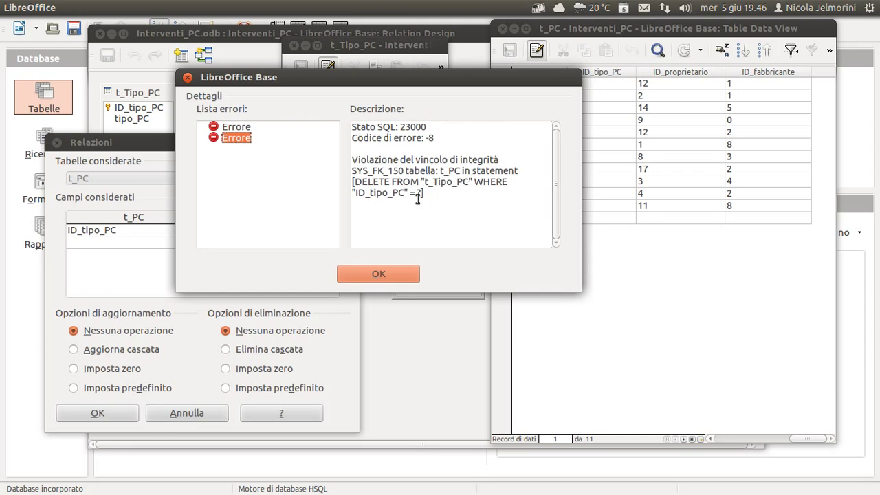
{"action": "left_click_drag", "start_coordinate": [408, 194], "coordinate": [360, 160]}
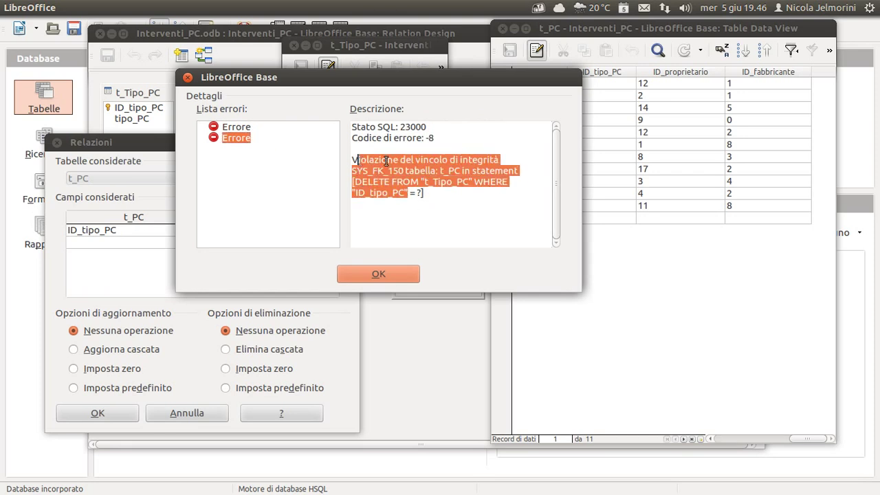
{"action": "left_click", "coordinate": [454, 160]}
{"action": "left_click_drag", "start_coordinate": [507, 160], "coordinate": [349, 162]}
{"action": "left_click", "coordinate": [405, 274]}
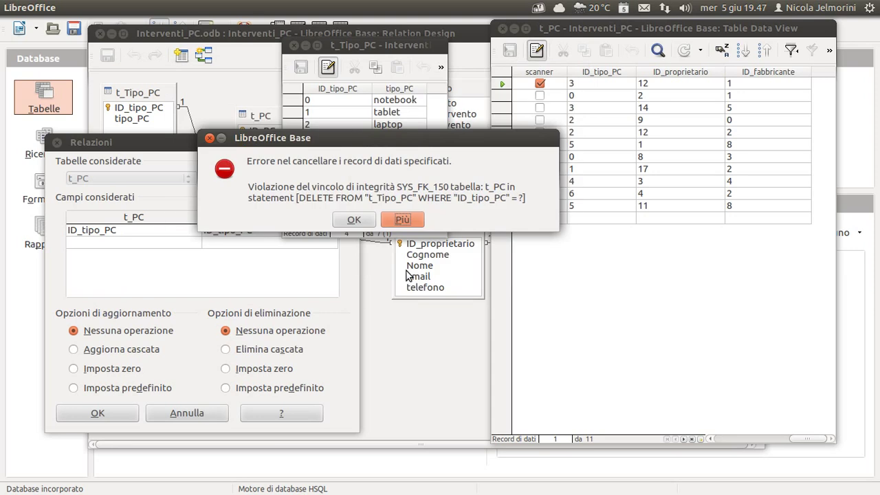
{"action": "left_click", "coordinate": [359, 218]}
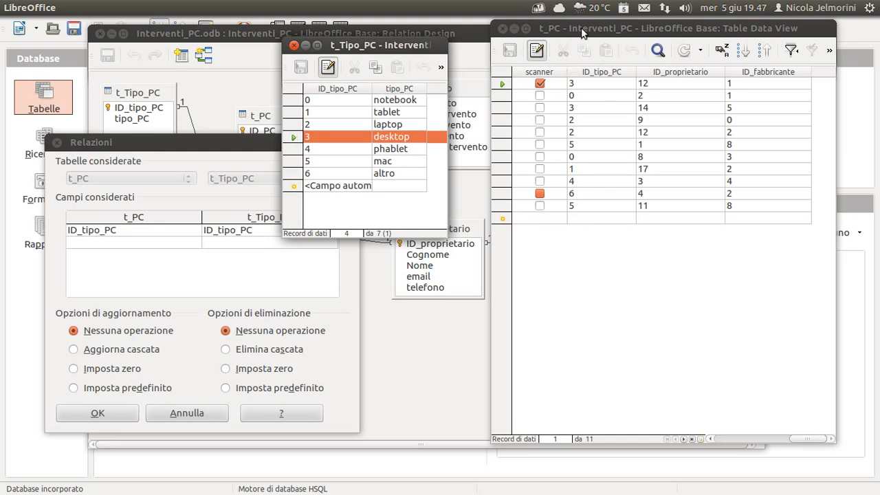
Shorten the t_PC data window and select Nessuna operazione as the deletion option in the Relazioni dialog.
{"action": "left_click_drag", "start_coordinate": [581, 29], "coordinate": [584, 27]}
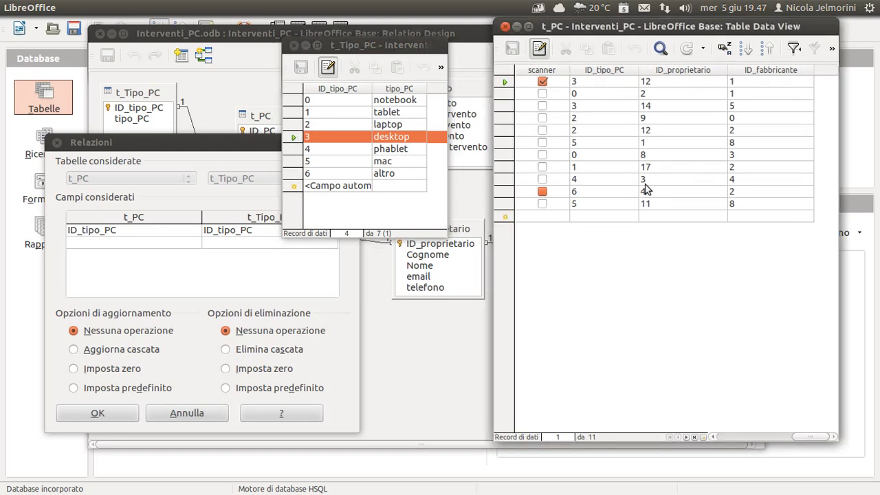
{"action": "left_click_drag", "start_coordinate": [725, 440], "coordinate": [725, 282]}
{"action": "left_click", "coordinate": [289, 331]}
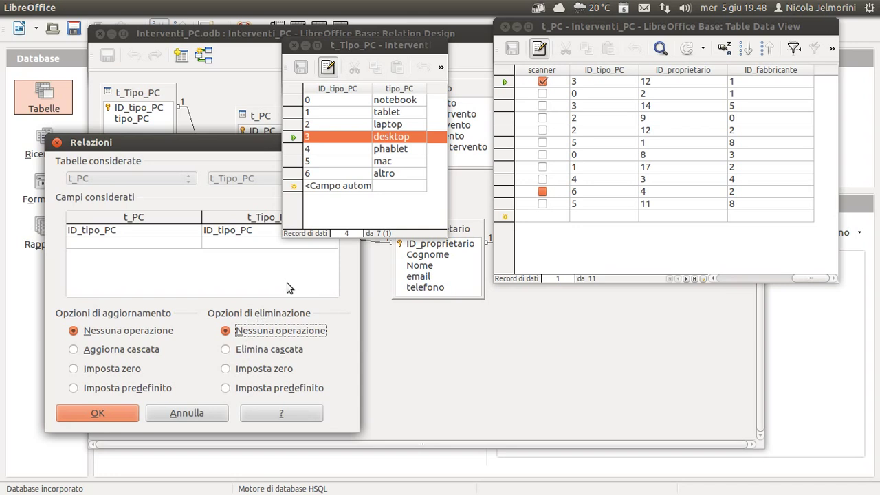
Select Imposta zero as the deletion option and compare the desktop and notebook records of t_Tipo_PC with ID_tipo_PC in t_PC.
{"action": "left_click", "coordinate": [296, 139]}
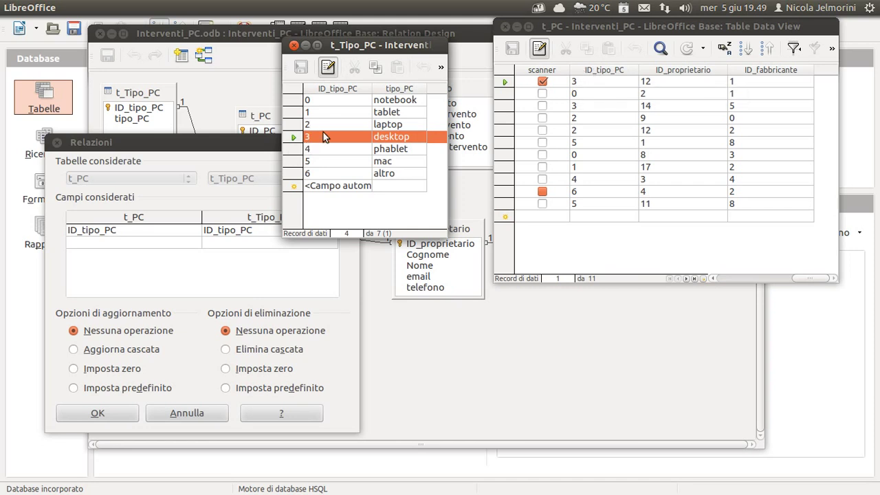
{"action": "left_click", "coordinate": [226, 369]}
{"action": "left_click", "coordinate": [226, 370]}
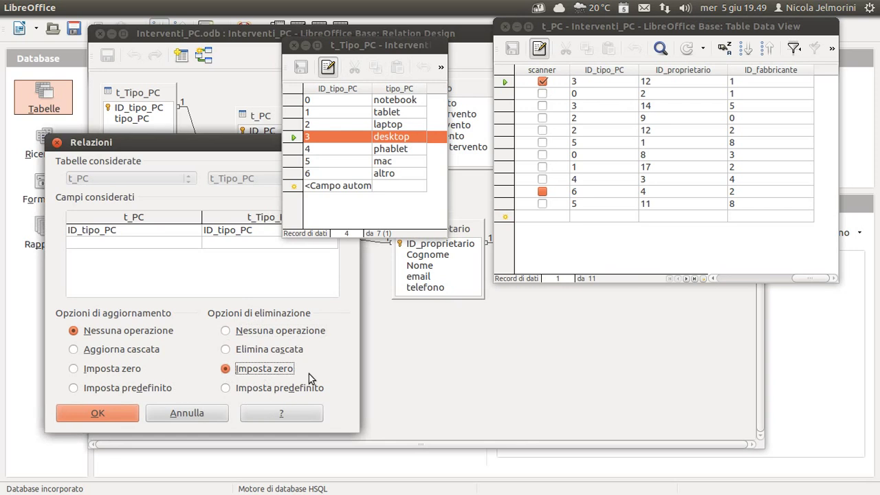
{"action": "left_click", "coordinate": [297, 142]}
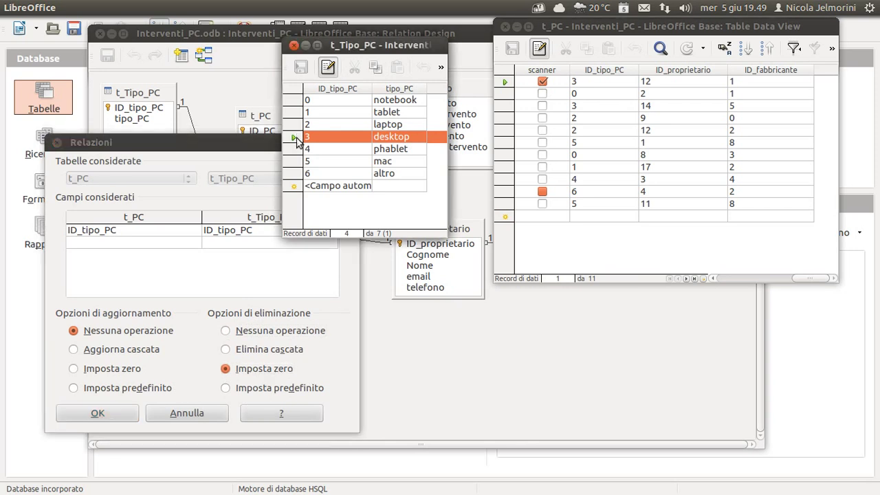
{"action": "left_click", "coordinate": [585, 102]}
{"action": "left_click", "coordinate": [584, 106]}
{"action": "left_click", "coordinate": [583, 80]}
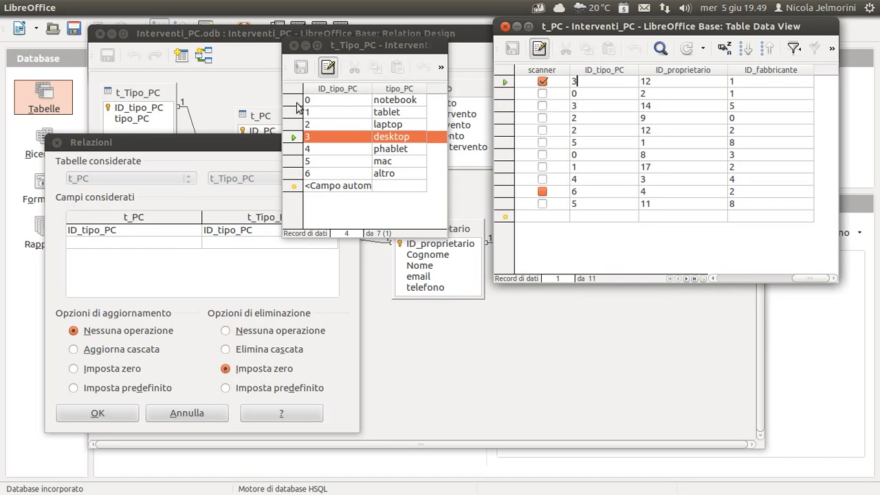
{"action": "left_click", "coordinate": [297, 101]}
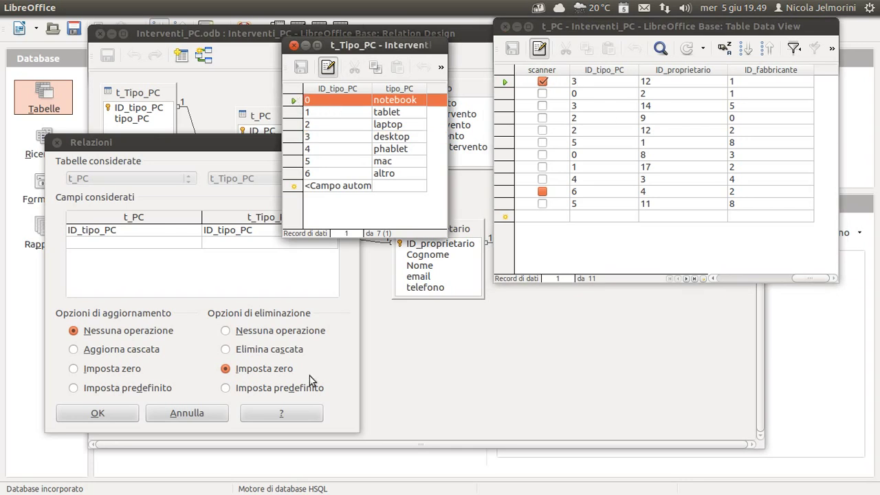
Select Imposta predefinito as the deletion option and compare the ID_tipo_PC column of t_PC with the altro record in t_Tipo_PC.
{"action": "left_click", "coordinate": [226, 389]}
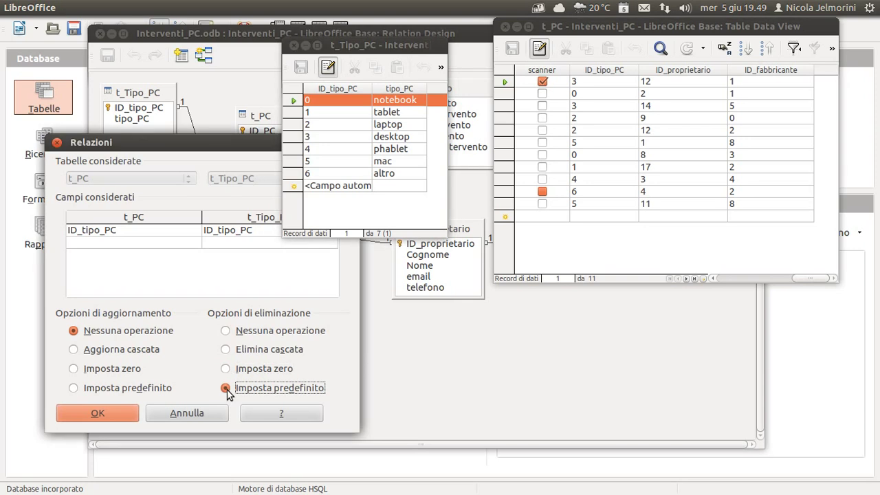
{"action": "left_click", "coordinate": [603, 72]}
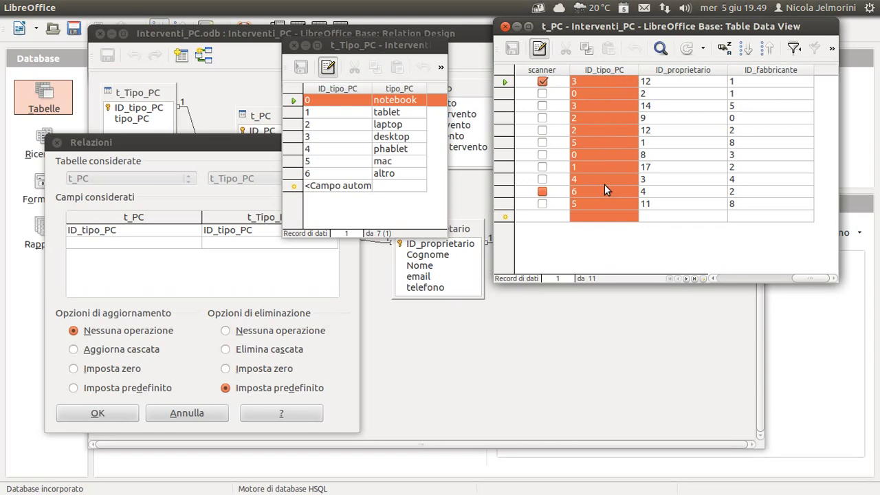
{"action": "mouse_move", "coordinate": [597, 26]}
{"action": "left_mouse_down"}
{"action": "mouse_move", "coordinate": [599, 36]}
{"action": "mouse_move", "coordinate": [596, 29]}
{"action": "left_mouse_up"}
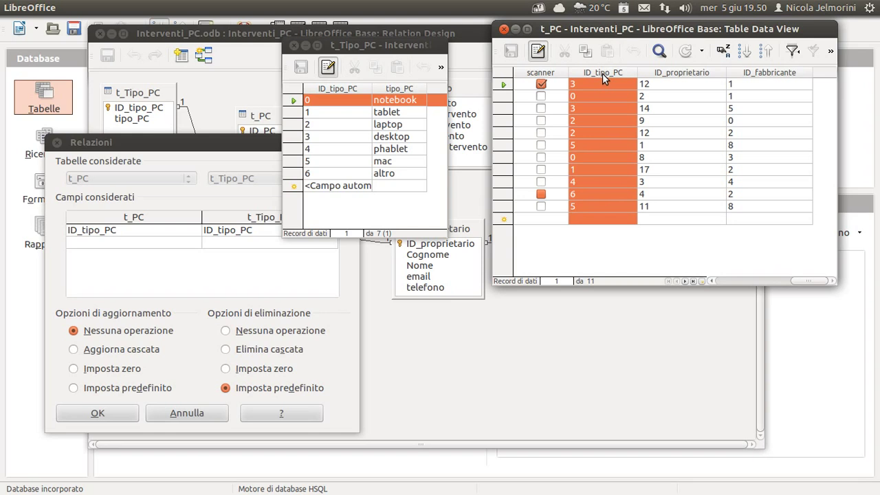
{"action": "left_click", "coordinate": [293, 175]}
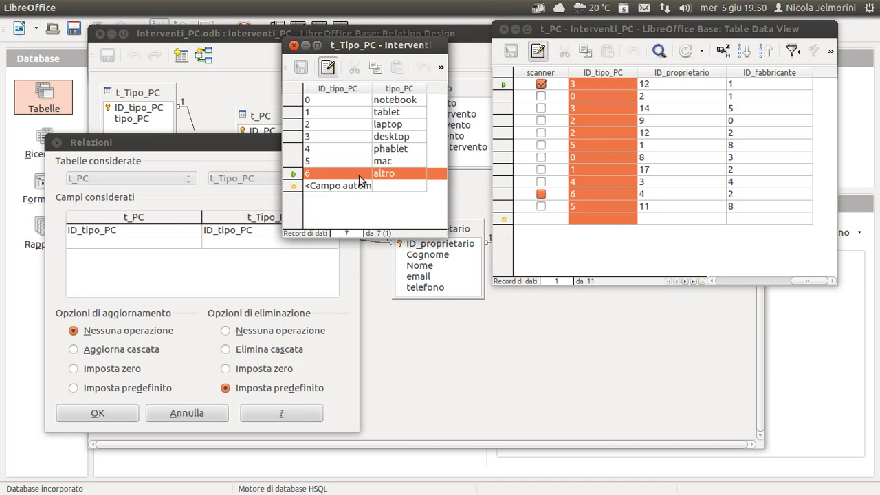
{"action": "key", "text": "alt"}
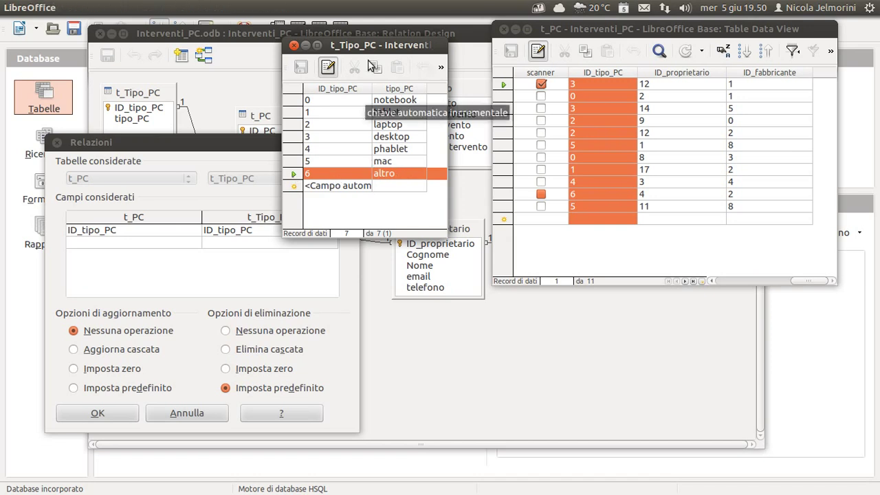
{"action": "left_click_drag", "start_coordinate": [370, 46], "coordinate": [372, 33]}
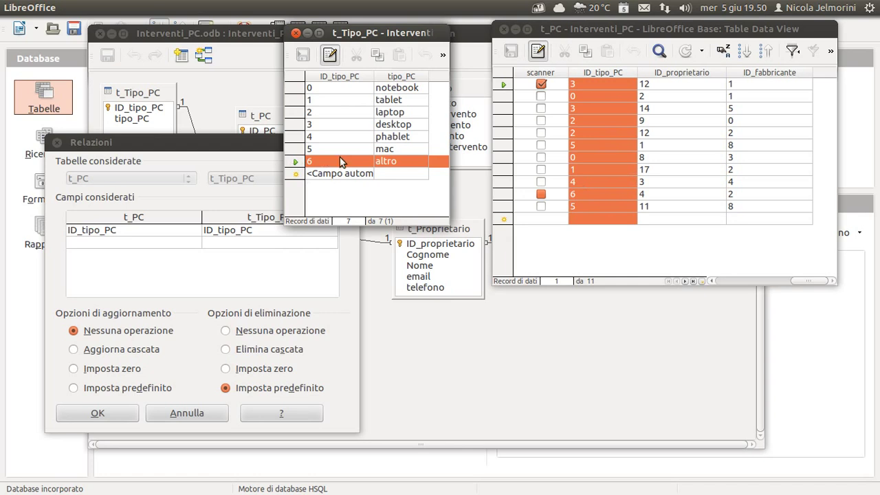
{"action": "left_click", "coordinate": [245, 371]}
{"action": "left_click", "coordinate": [236, 385]}
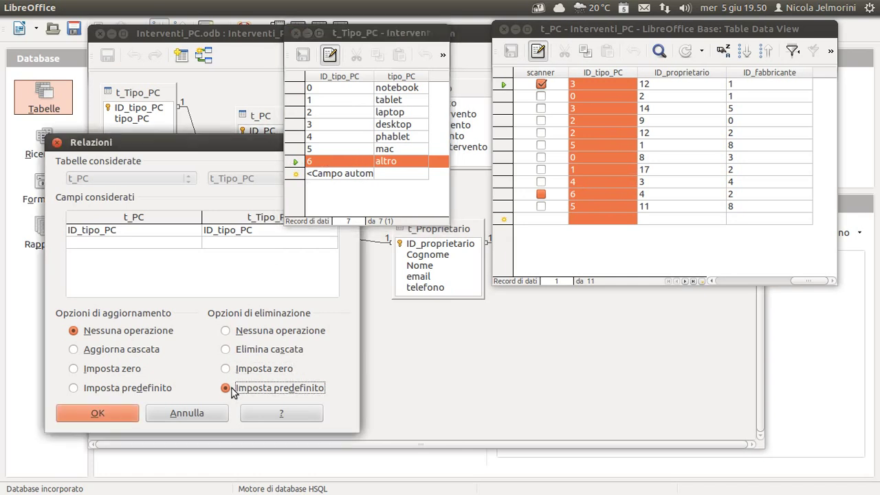
Set the deletion option of the t_PC and t_Tipo_PC relation to Elimina cascata and apply it.
{"action": "left_click", "coordinate": [228, 351]}
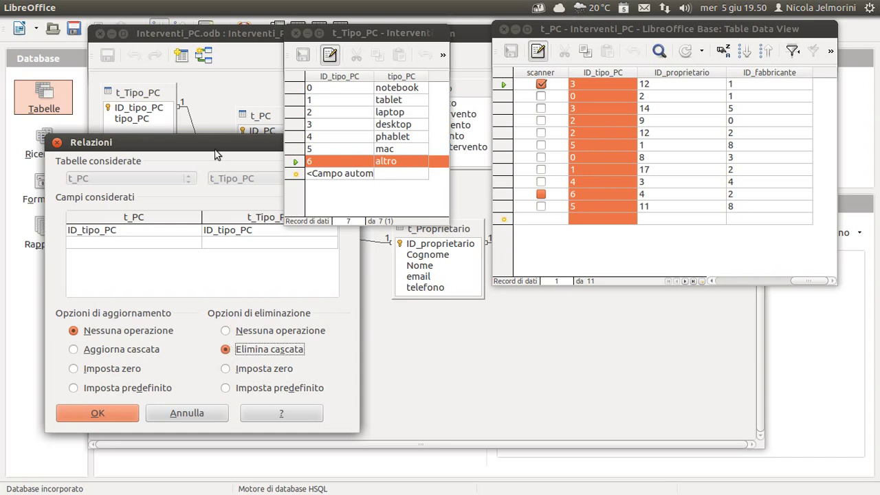
{"action": "left_click", "coordinate": [230, 333]}
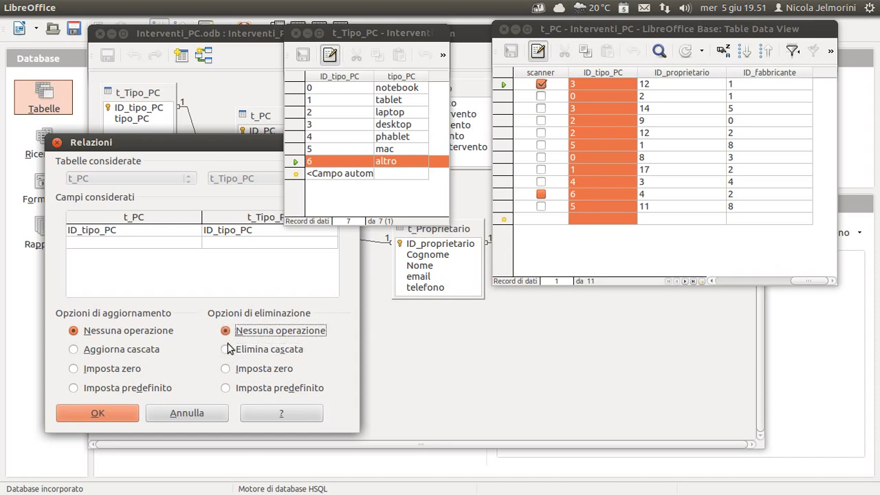
{"action": "left_click", "coordinate": [229, 351]}
{"action": "left_click", "coordinate": [98, 413]}
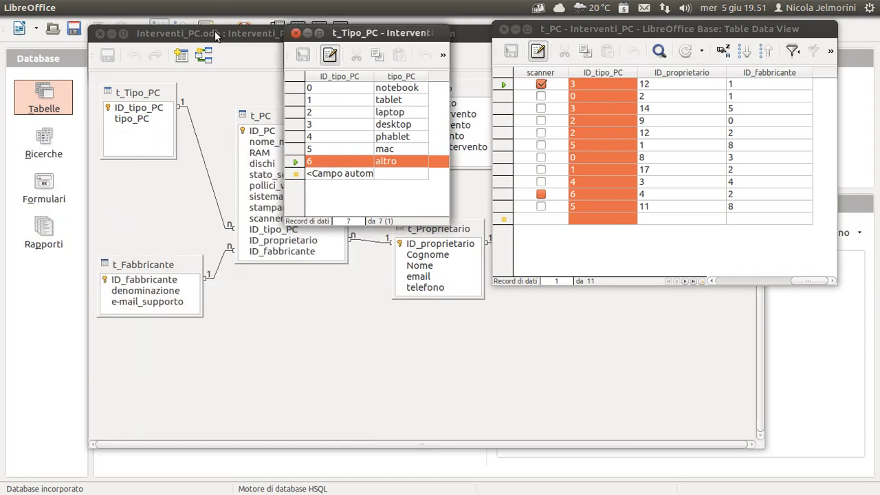
Review the t_PC and t_Tipo_PC relation's deletion option, confirm it as Elimina cascata, and save the database.
{"action": "left_click", "coordinate": [215, 35]}
{"action": "left_click_drag", "start_coordinate": [409, 33], "coordinate": [443, 34]}
{"action": "left_click_drag", "start_coordinate": [281, 40], "coordinate": [227, 55]}
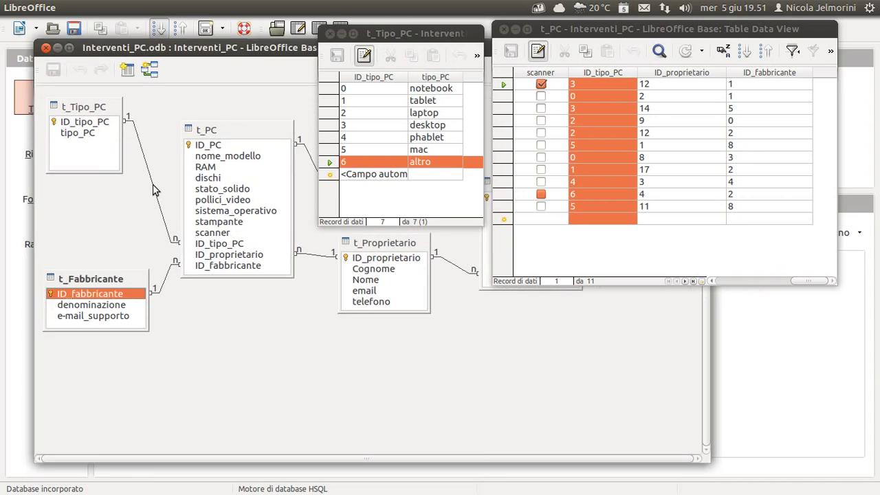
{"action": "double_click", "coordinate": [154, 190]}
{"action": "left_click_drag", "start_coordinate": [299, 107], "coordinate": [172, 146]}
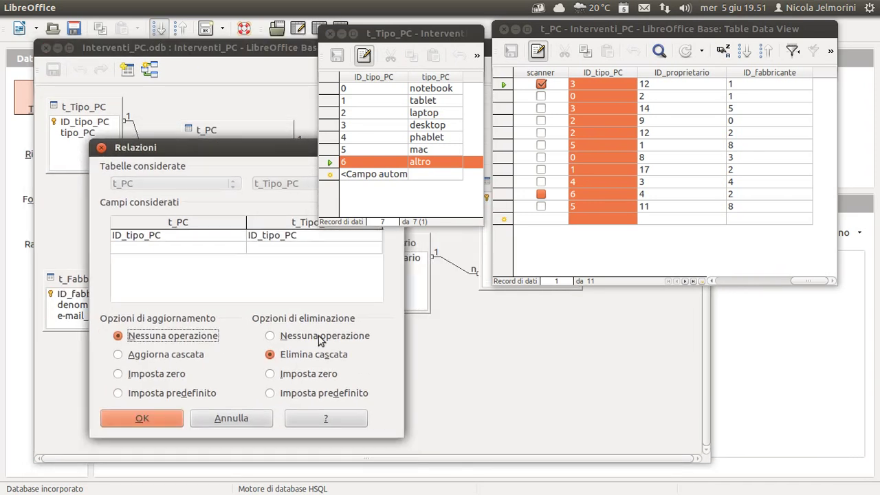
{"action": "left_click", "coordinate": [140, 419]}
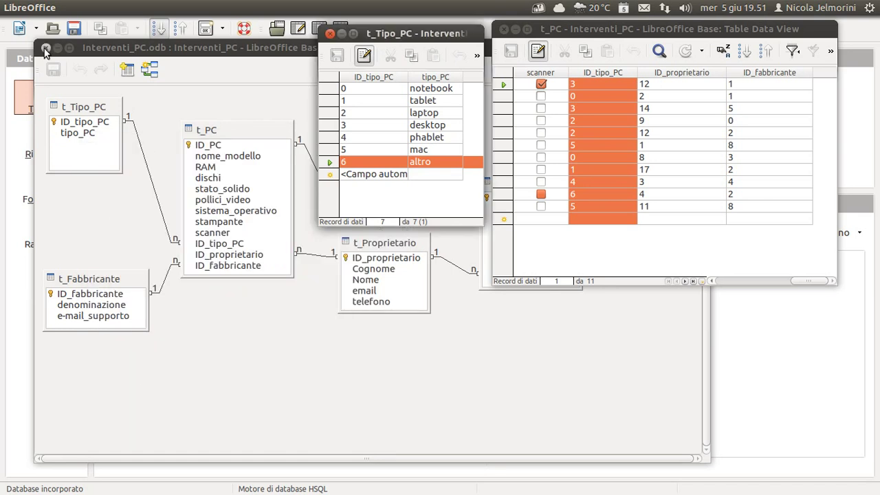
{"action": "left_click", "coordinate": [74, 28]}
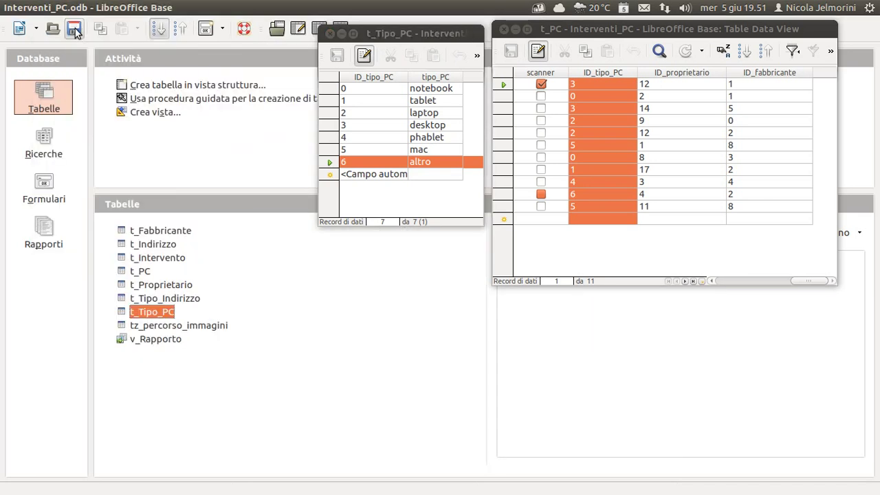
{"action": "key", "text": "alt+Tab"}
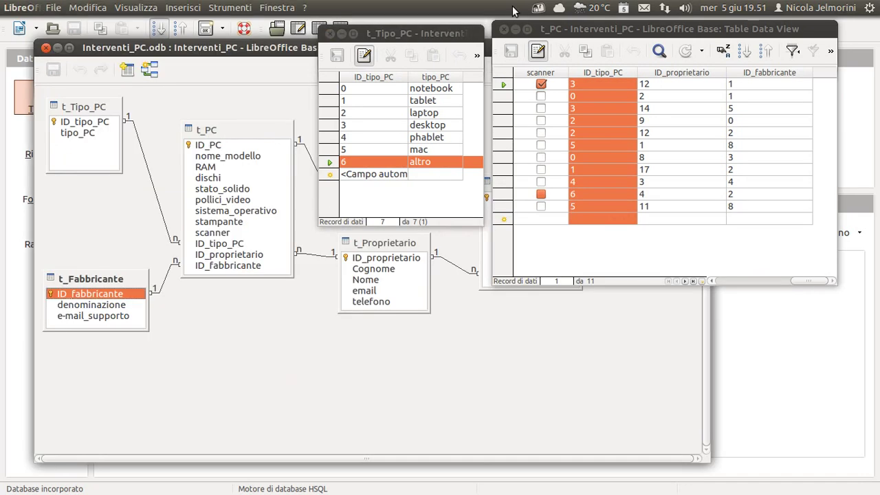
Arrange the relation and t_Tipo_PC windows beside t_PC and examine the fields of the Galaxy S2 record.
{"action": "left_click_drag", "start_coordinate": [272, 48], "coordinate": [254, 44]}
{"action": "left_click_drag", "start_coordinate": [394, 33], "coordinate": [356, 36]}
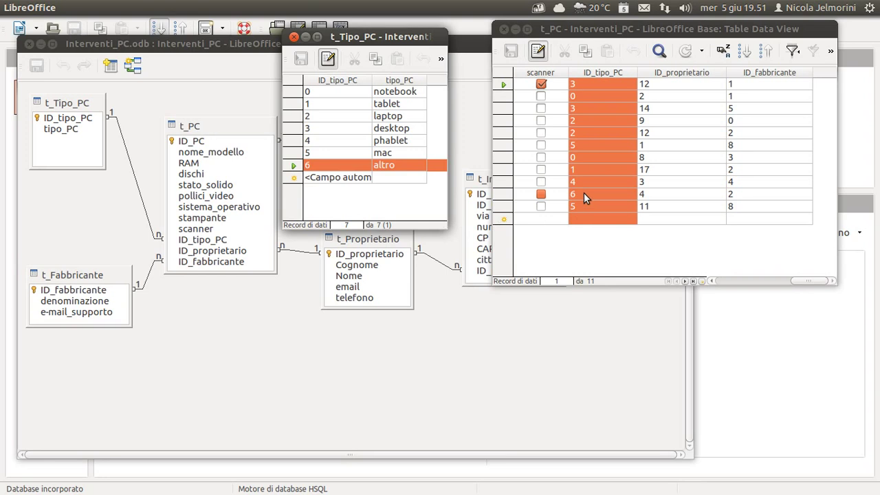
{"action": "left_click", "coordinate": [505, 194]}
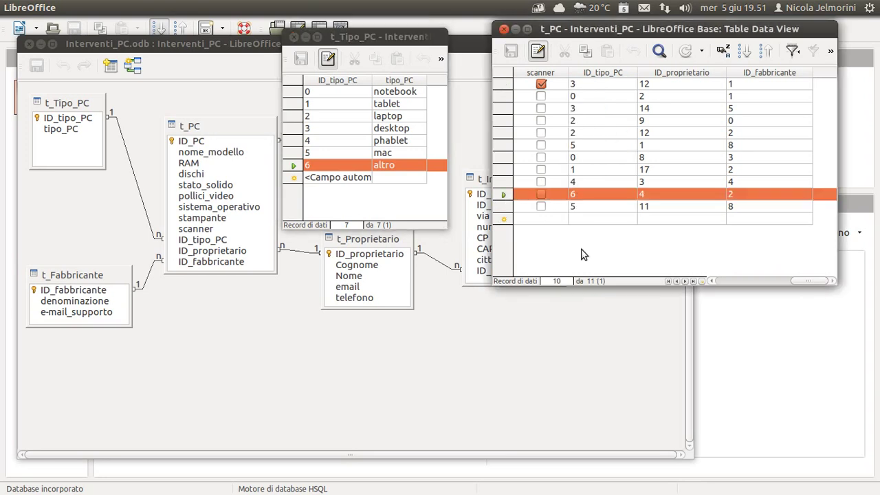
{"action": "left_click_drag", "start_coordinate": [803, 283], "coordinate": [769, 287]}
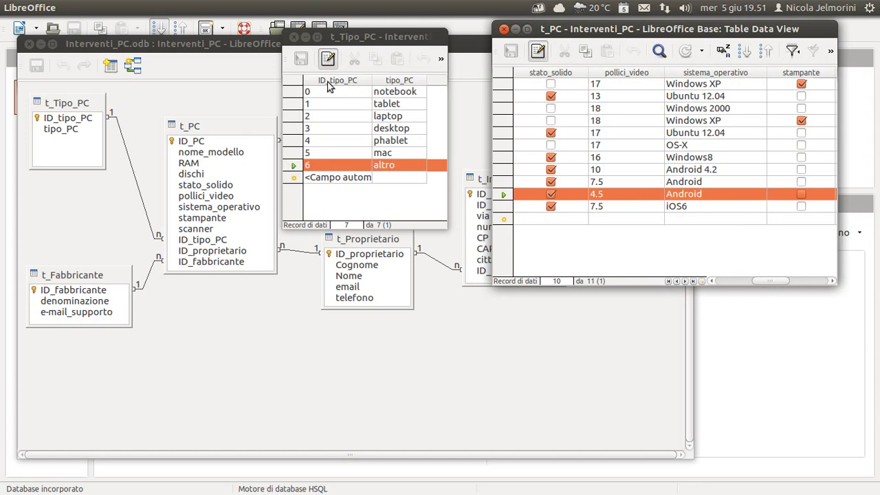
{"action": "left_click_drag", "start_coordinate": [769, 279], "coordinate": [814, 272]}
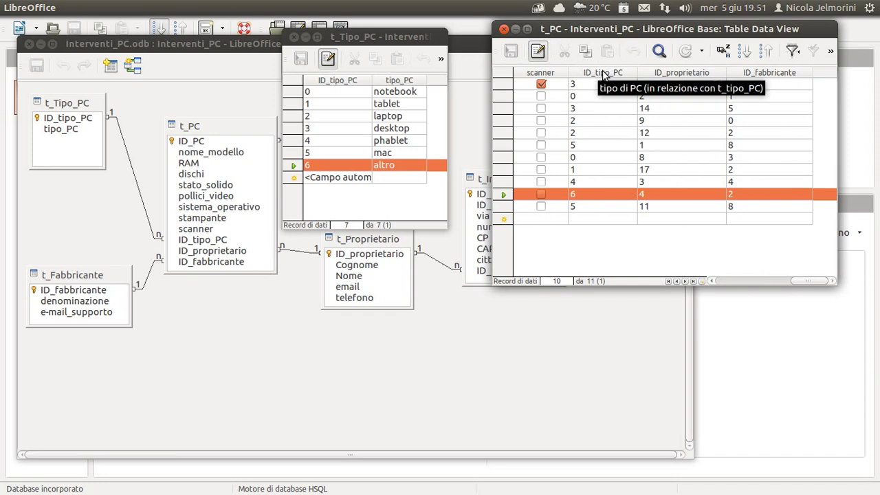
Add a record with tipo_PC "demo canc" to the t_Tipo_PC table.
{"action": "left_click", "coordinate": [383, 176]}
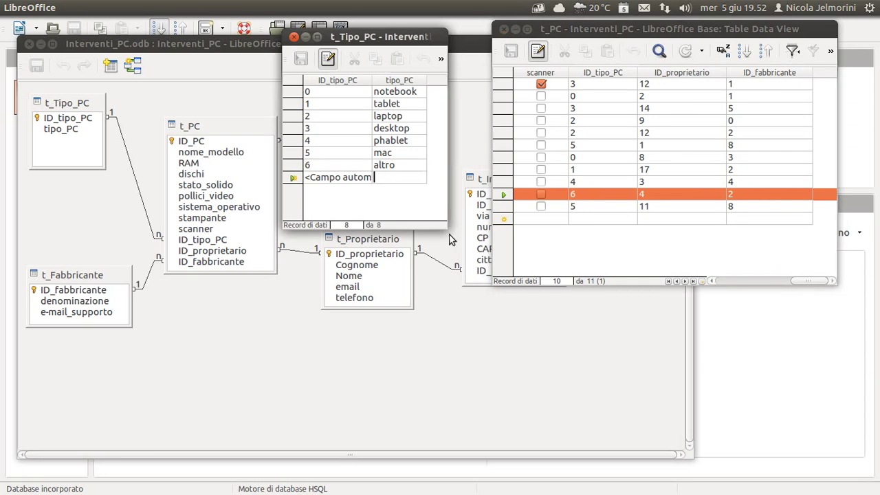
{"action": "type", "text": "demo canc"}
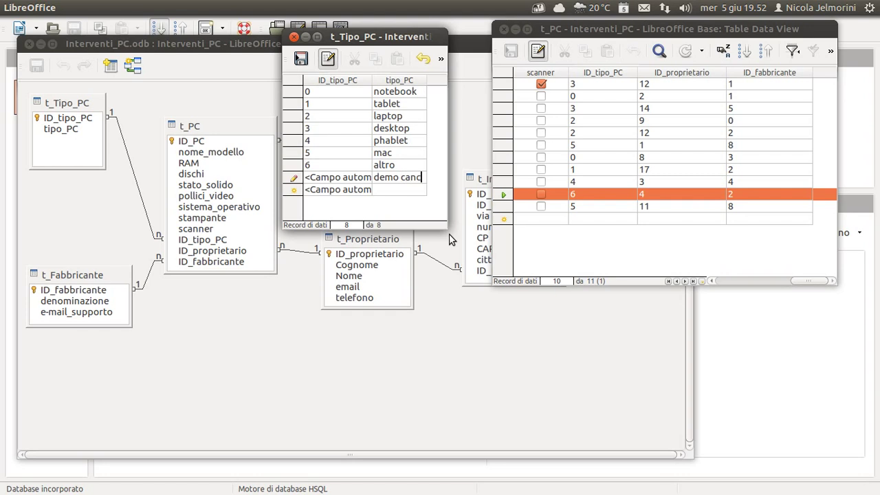
{"action": "left_click", "coordinate": [402, 190]}
{"action": "left_click", "coordinate": [321, 177]}
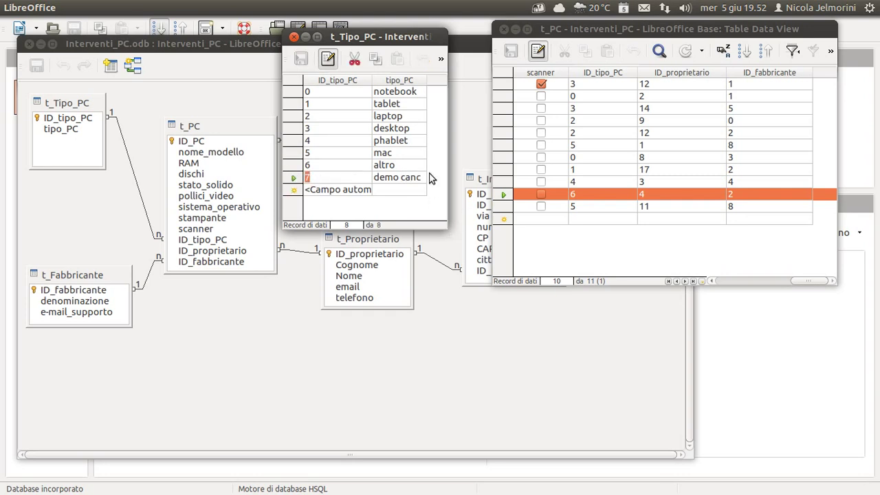
{"action": "left_click", "coordinate": [416, 179]}
{"action": "left_click_drag", "start_coordinate": [352, 40], "coordinate": [354, 35]}
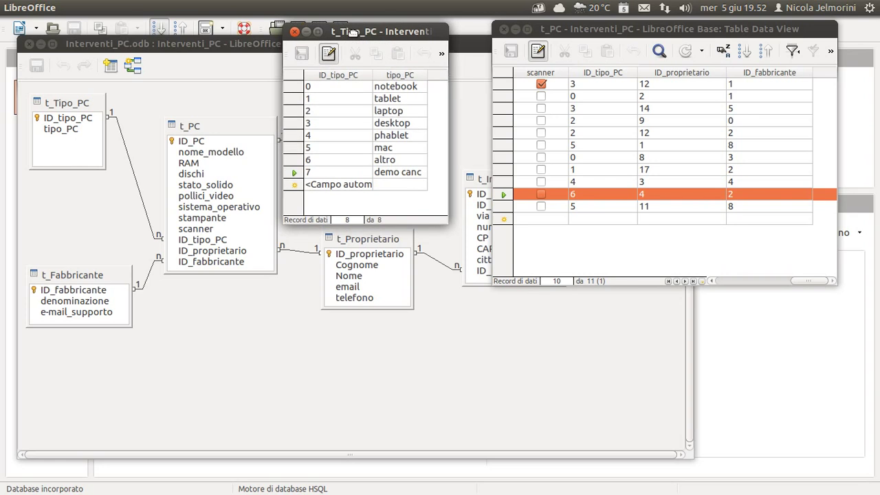
{"action": "left_click", "coordinate": [333, 171]}
Widen the t_PC data window and start a new record with nome_modello "nuovo PC".
{"action": "left_click", "coordinate": [722, 282]}
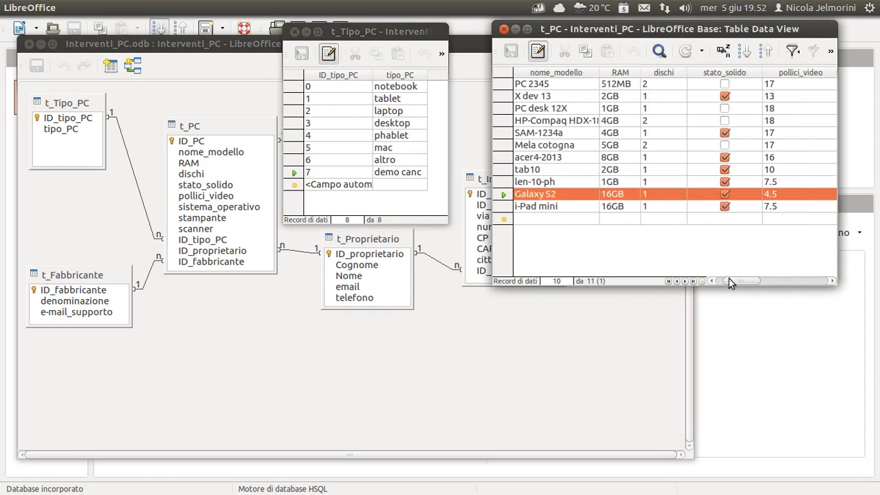
{"action": "left_click_drag", "start_coordinate": [729, 282], "coordinate": [717, 279]}
{"action": "left_click_drag", "start_coordinate": [492, 168], "coordinate": [160, 188]}
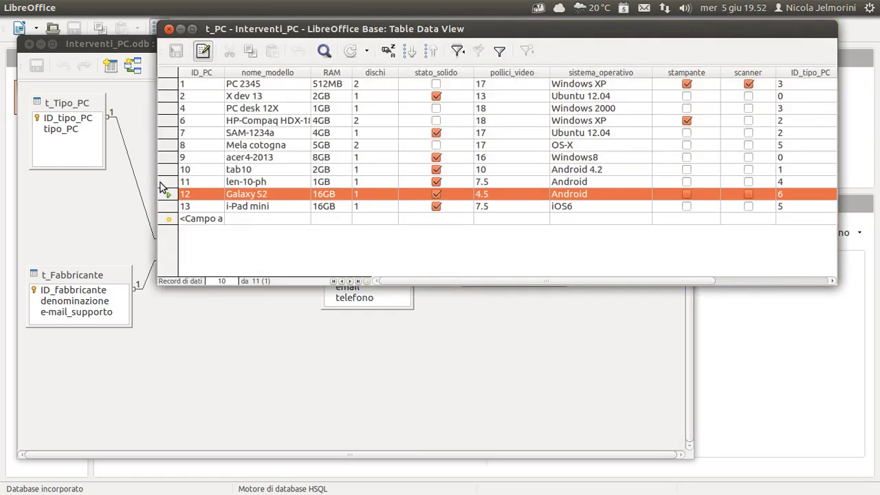
{"action": "left_click", "coordinate": [246, 220]}
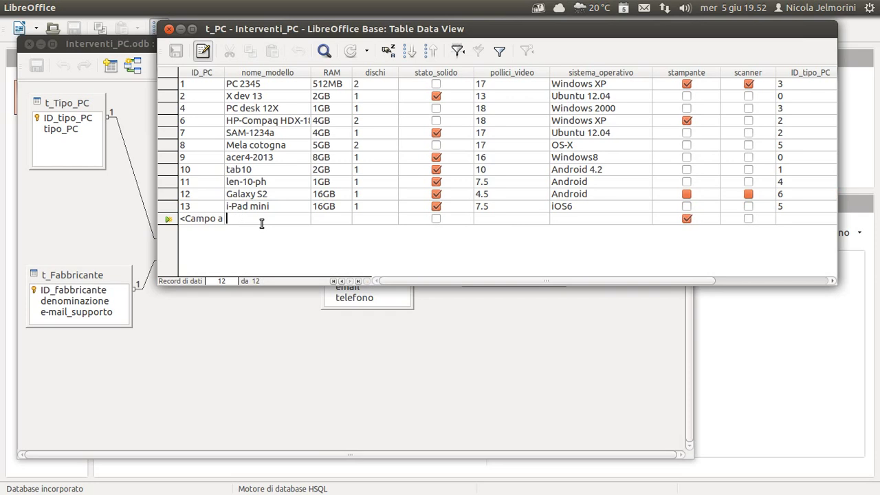
{"action": "type", "text": "nuovo"}
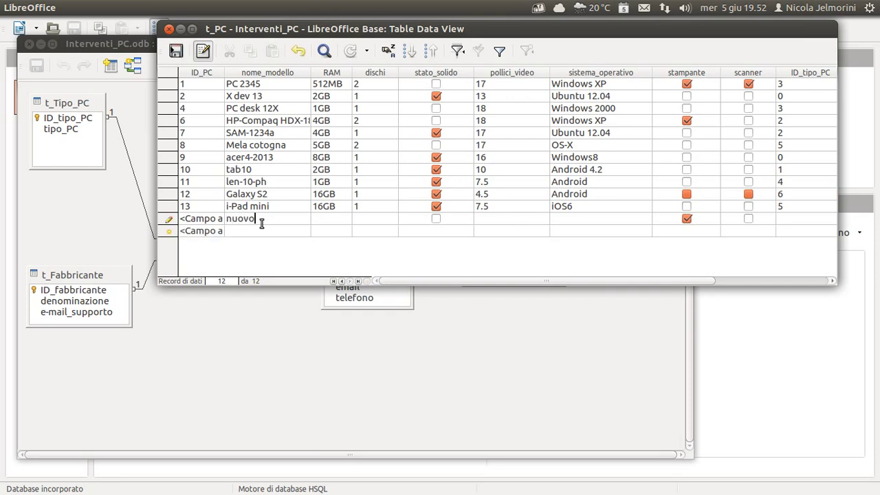
{"action": "type", "text": " RC"}
Fill the nuovo PC record with RAM 10GB, dischi 1, pollici_video 10 and sistema_operativo xyz.
{"action": "key", "text": "Tab"}
{"action": "type", "text": "10GB"}
{"action": "key", "text": "Tab"}
{"action": "type", "text": "1"}
{"action": "key", "text": "Tab"}
{"action": "key", "text": "Tab"}
{"action": "type", "text": "10"}
{"action": "key", "text": "Tab"}
{"action": "type", "text": "xyz"}
{"action": "key", "text": "Tab"}
{"action": "key", "text": "Tab"}
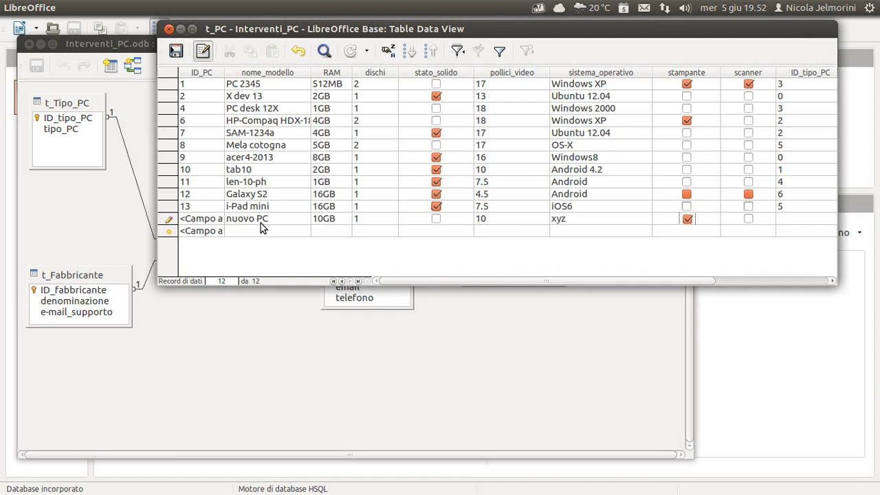
{"action": "key", "text": "Tab"}
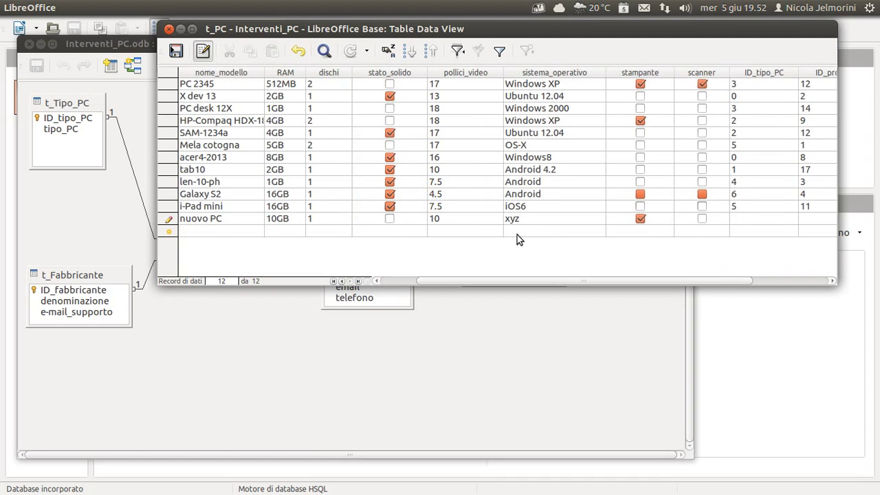
Set ID_tipo_PC 7, ID_proprietario 11 and ID_fabbricante 8 for the nuovo PC record and store it.
{"action": "type", "text": "7"}
{"action": "key", "text": "Tab"}
{"action": "type", "text": "11"}
{"action": "key", "text": "Tab"}
{"action": "type", "text": "4"}
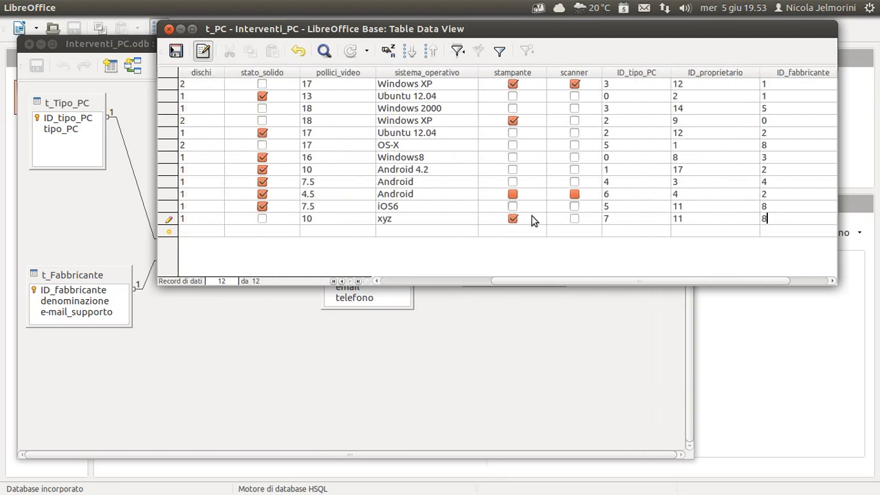
{"action": "key", "text": "Tab"}
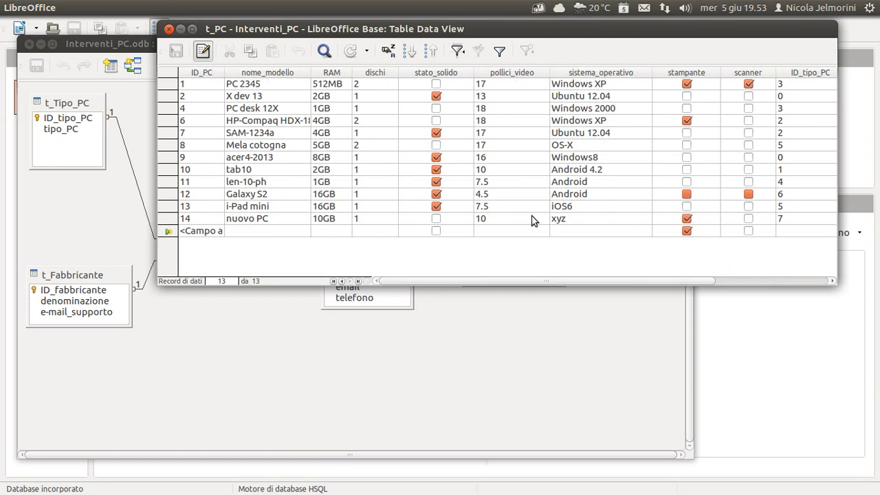
Select the nuovo PC record, narrow the t_PC window, and compare its ID_tipo_PC with the demo canc record in t_Tipo_PC.
{"action": "left_click", "coordinate": [168, 220]}
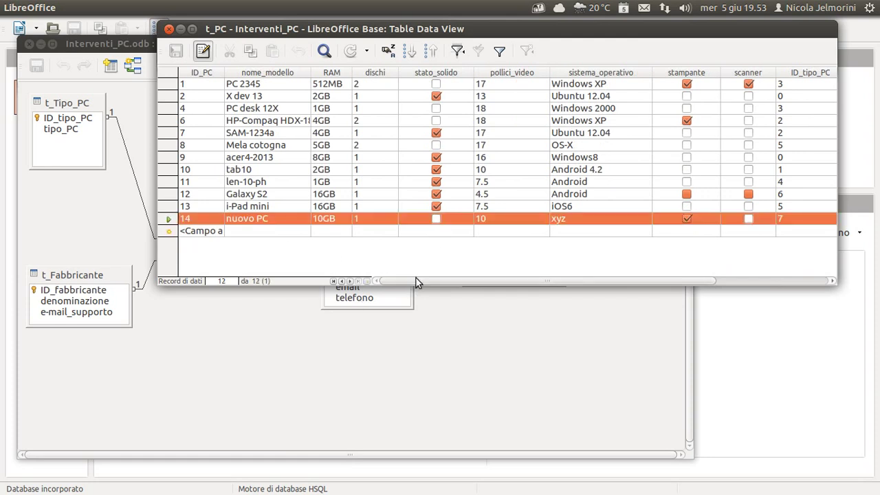
{"action": "left_click_drag", "start_coordinate": [458, 277], "coordinate": [426, 292]}
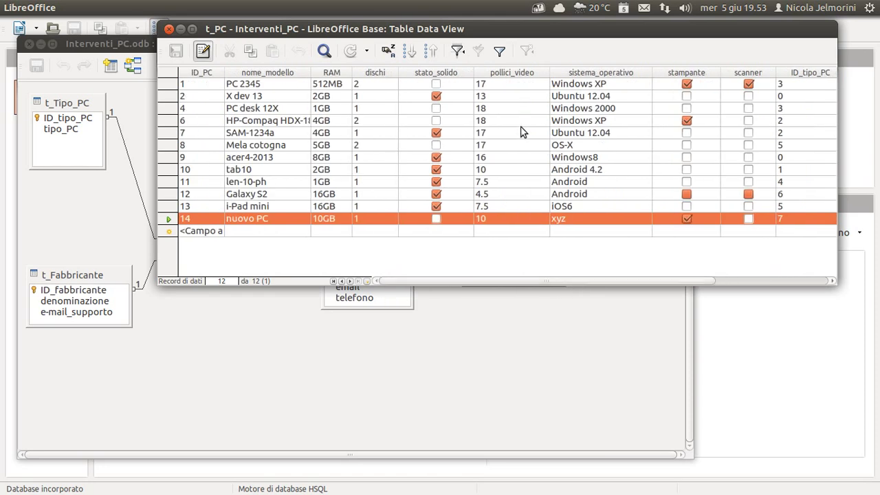
{"action": "left_click_drag", "start_coordinate": [159, 137], "coordinate": [490, 131]}
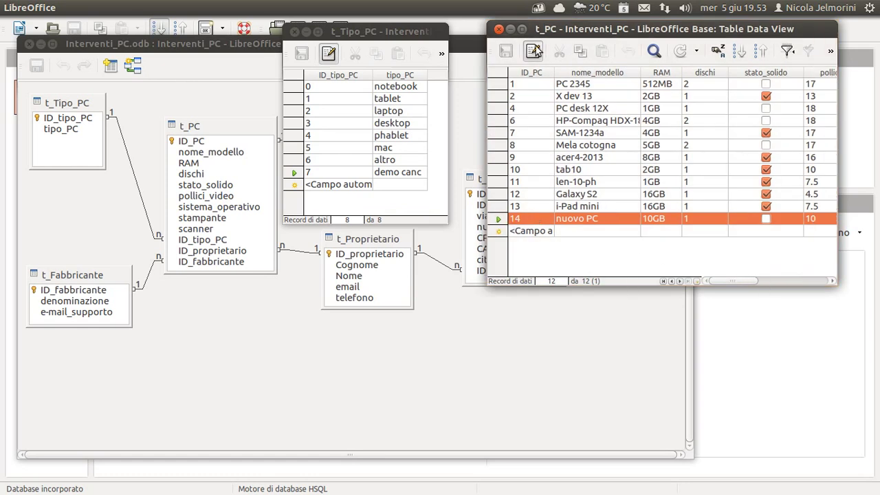
{"action": "left_click_drag", "start_coordinate": [749, 281], "coordinate": [803, 280]}
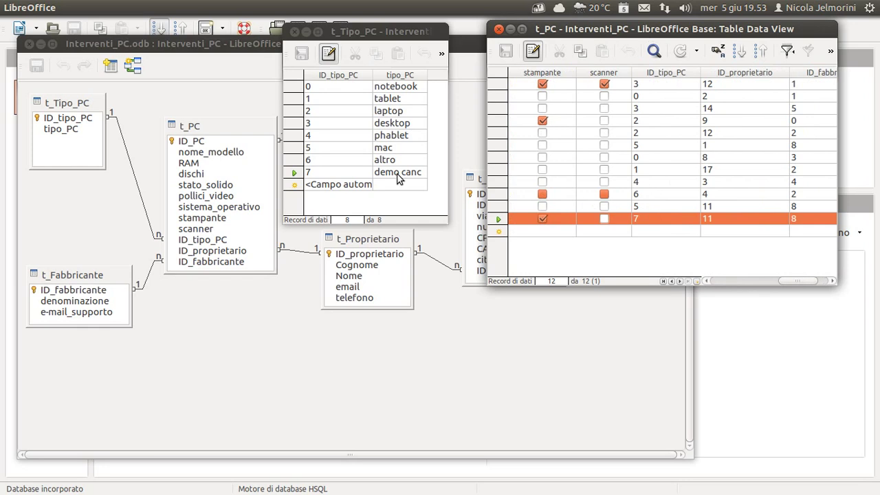
Delete the demo canc record from t_Tipo_PC and confirm the deletion.
{"action": "left_click", "coordinate": [293, 172]}
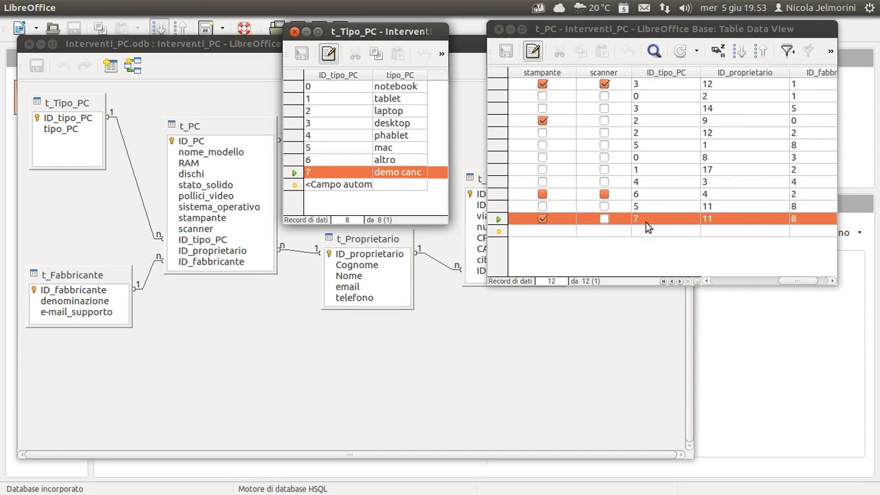
{"action": "right_click", "coordinate": [292, 172]}
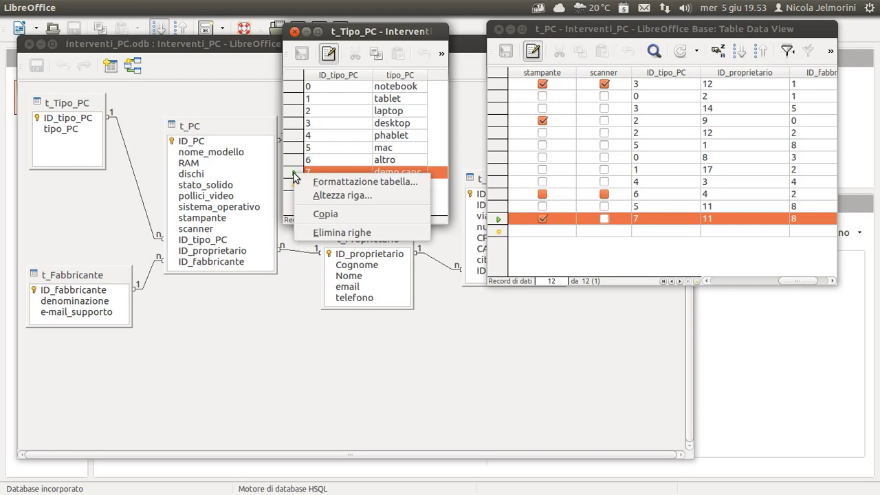
{"action": "left_click", "coordinate": [328, 233]}
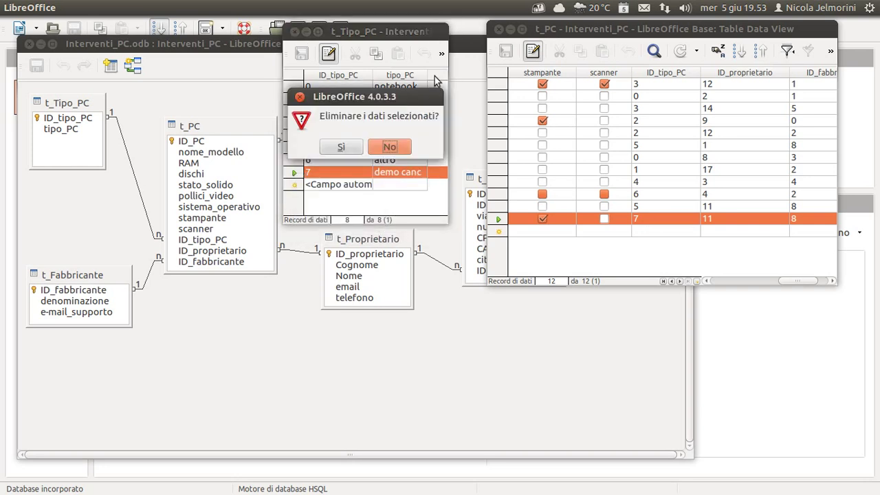
{"action": "left_click", "coordinate": [342, 147]}
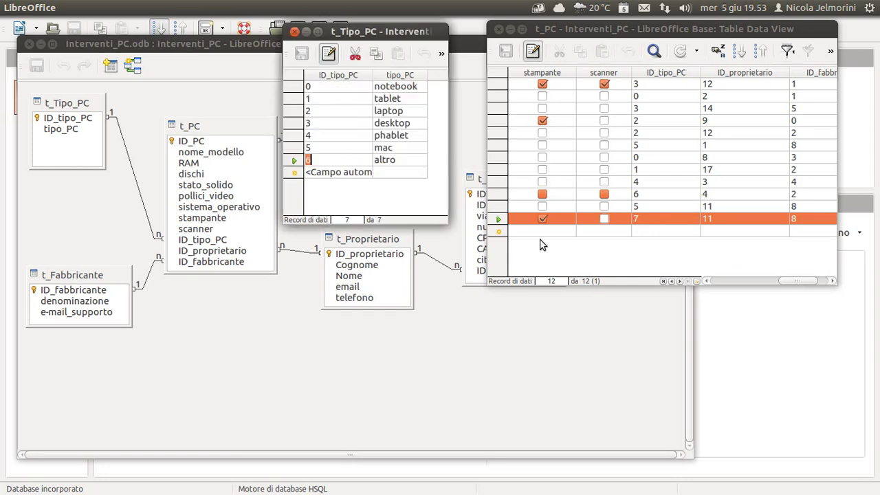
Refresh the t_PC data and check whether the nuovo PC record is still listed.
{"action": "left_click", "coordinate": [295, 161]}
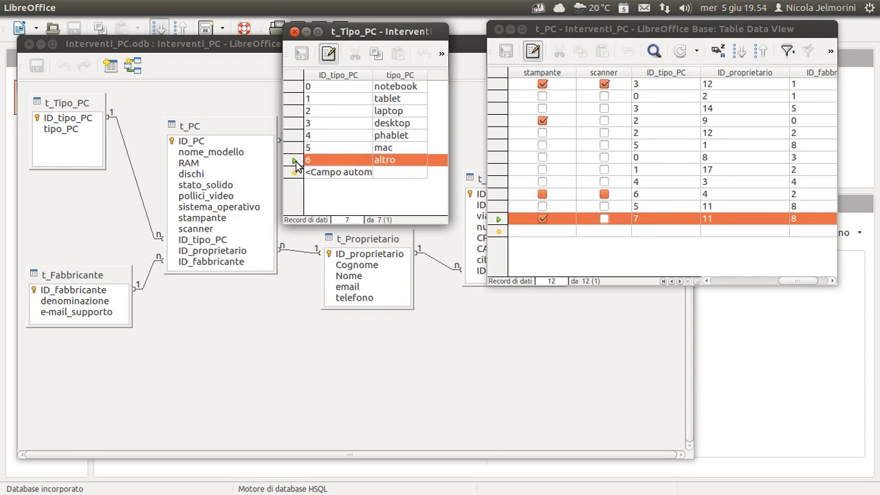
{"action": "left_click", "coordinate": [676, 227]}
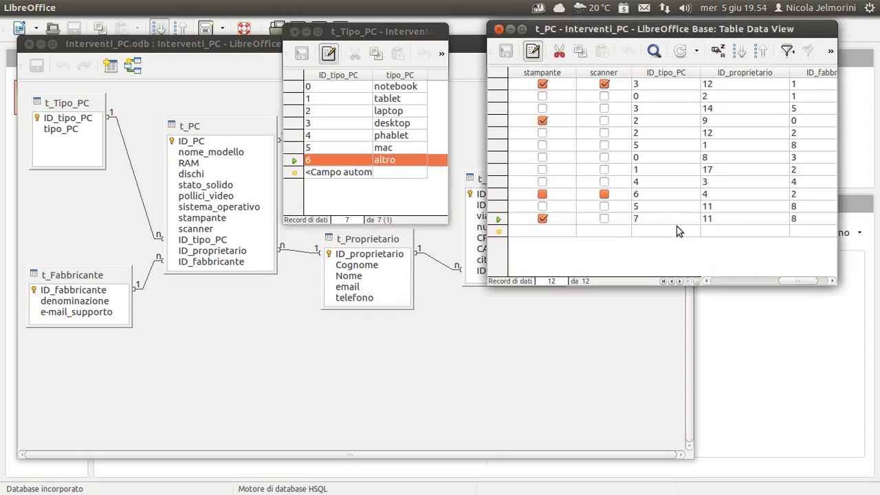
{"action": "left_click", "coordinate": [679, 51]}
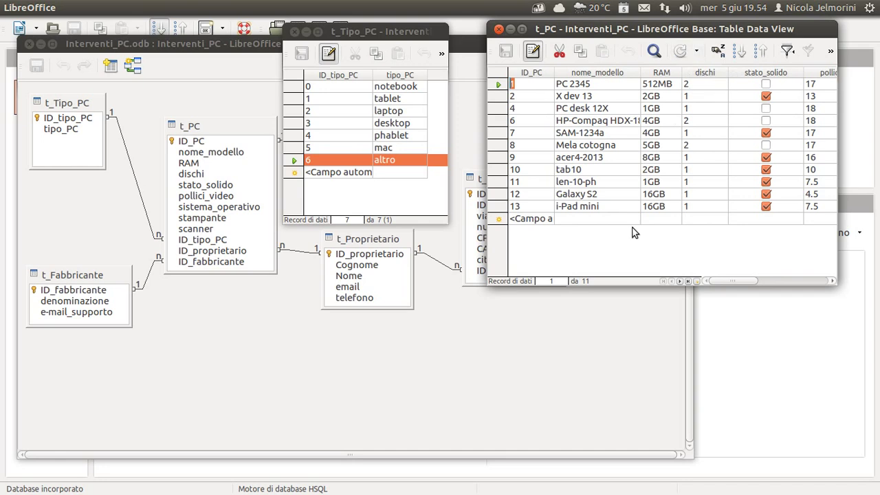
{"action": "left_click", "coordinate": [504, 207]}
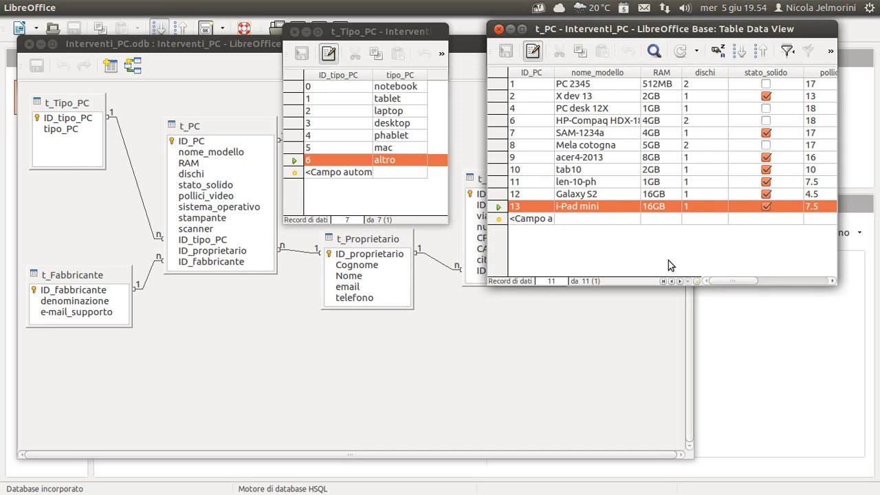
{"action": "left_click_drag", "start_coordinate": [739, 280], "coordinate": [760, 280]}
{"action": "left_click", "coordinate": [680, 52]}
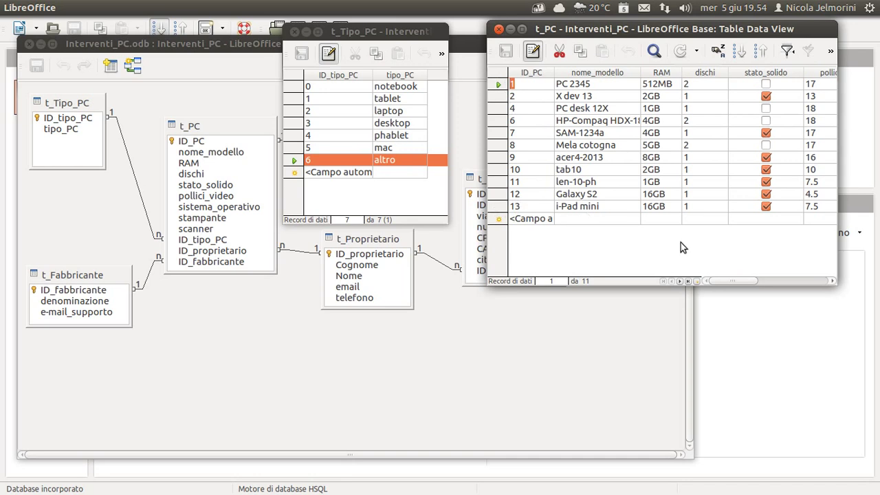
{"action": "left_click_drag", "start_coordinate": [718, 279], "coordinate": [392, 182]}
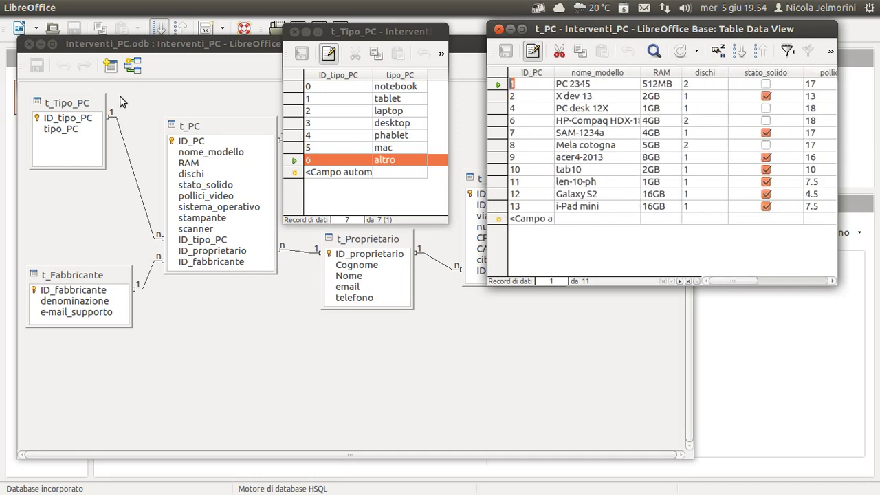
Open the relation between t_PC and t_Tipo_PC and set its deletion option to Nessuna operazione.
{"action": "double_click", "coordinate": [129, 160]}
{"action": "left_click_drag", "start_coordinate": [248, 106], "coordinate": [77, 110]}
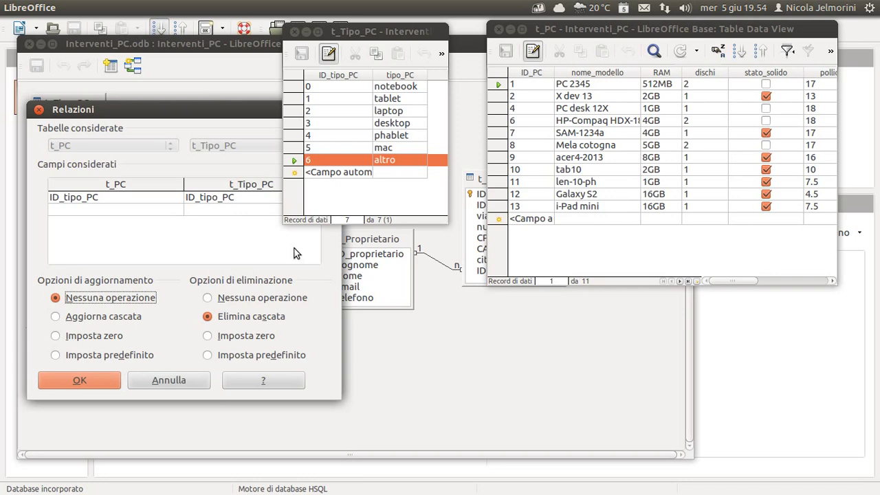
{"action": "left_click", "coordinate": [210, 300]}
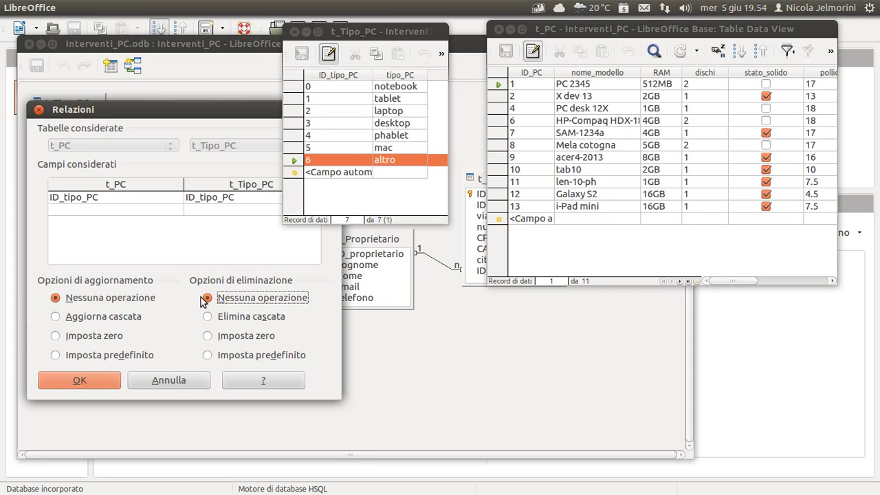
Compare the mac and altro types in t_Tipo_PC with the ID_tipo_PC values of the t_PC records.
{"action": "left_click", "coordinate": [358, 33]}
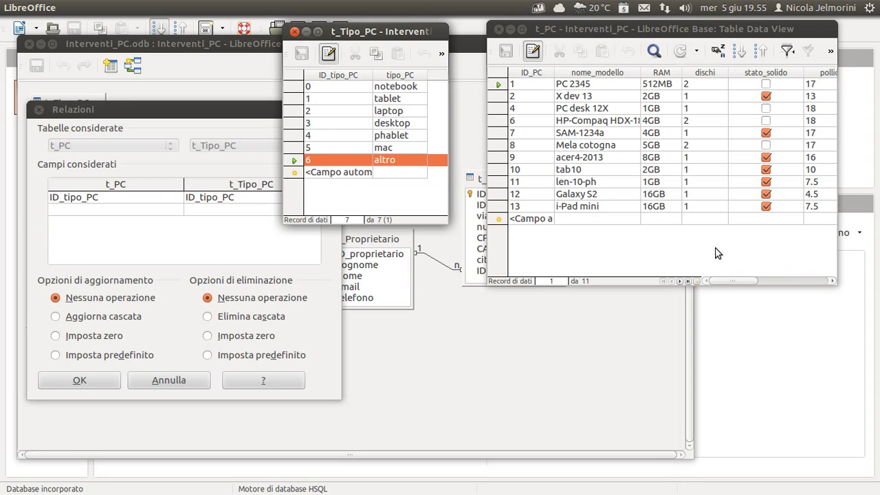
{"action": "left_click", "coordinate": [597, 34]}
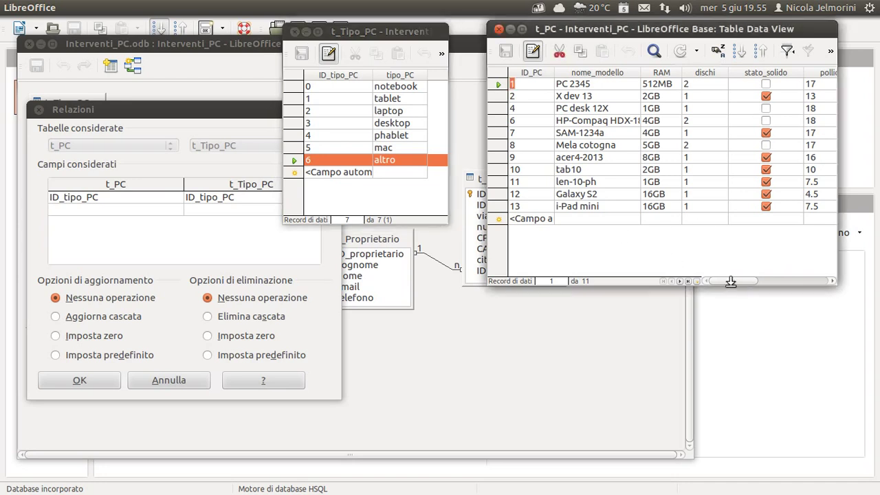
{"action": "left_click_drag", "start_coordinate": [729, 283], "coordinate": [775, 271]}
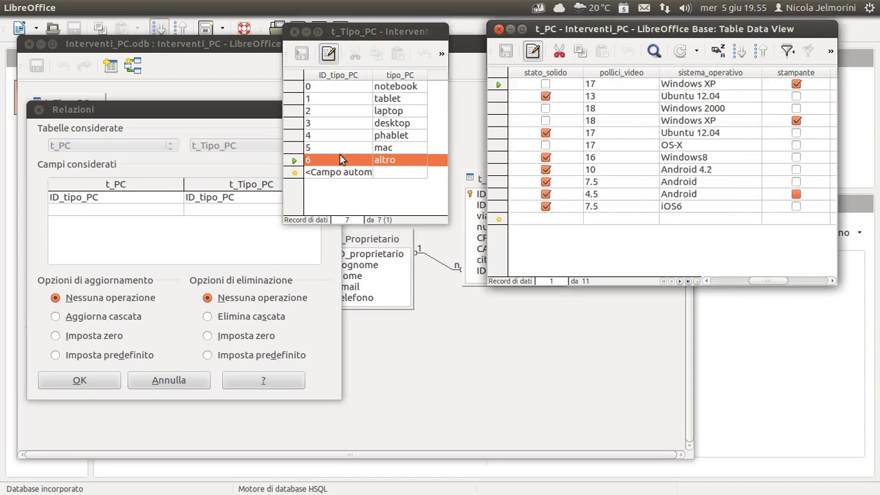
{"action": "left_click", "coordinate": [295, 147]}
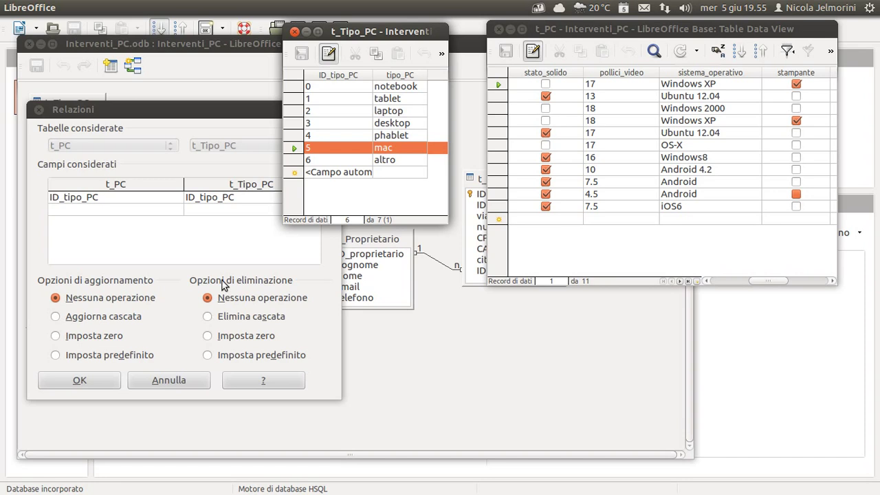
{"action": "left_click_drag", "start_coordinate": [220, 115], "coordinate": [204, 331]}
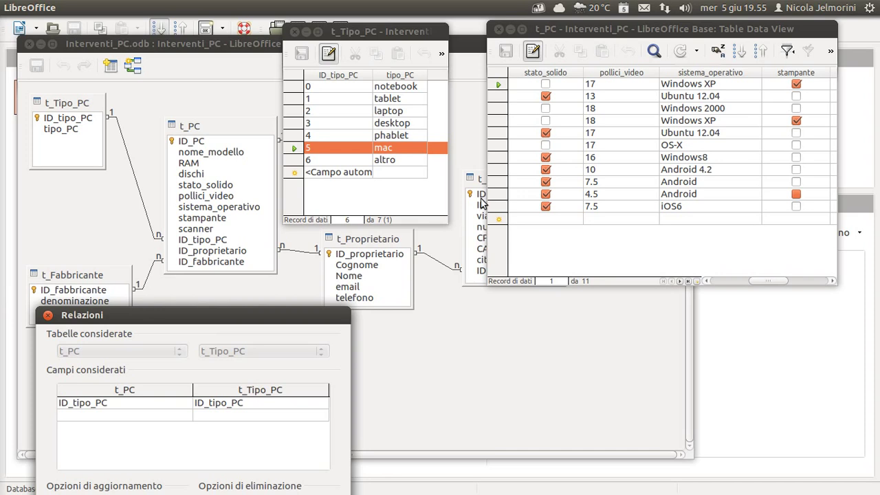
{"action": "left_click_drag", "start_coordinate": [254, 318], "coordinate": [265, 180]}
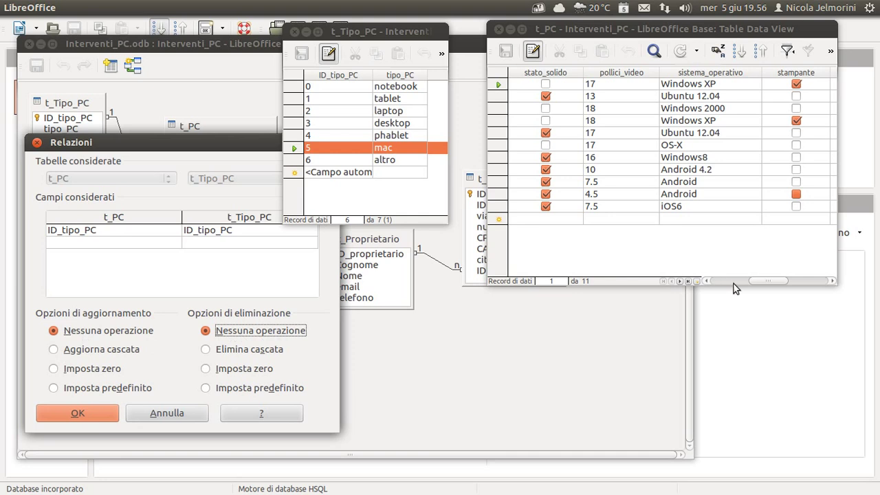
{"action": "left_click_drag", "start_coordinate": [764, 280], "coordinate": [795, 278]}
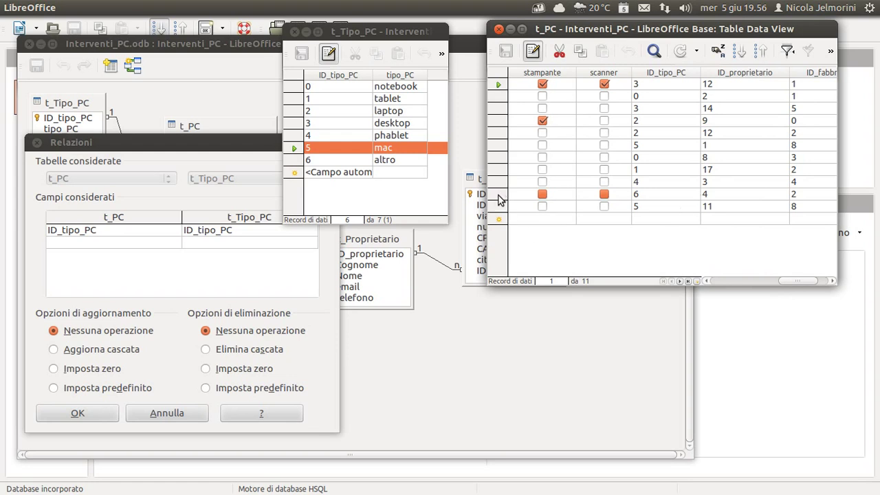
{"action": "left_click", "coordinate": [292, 162]}
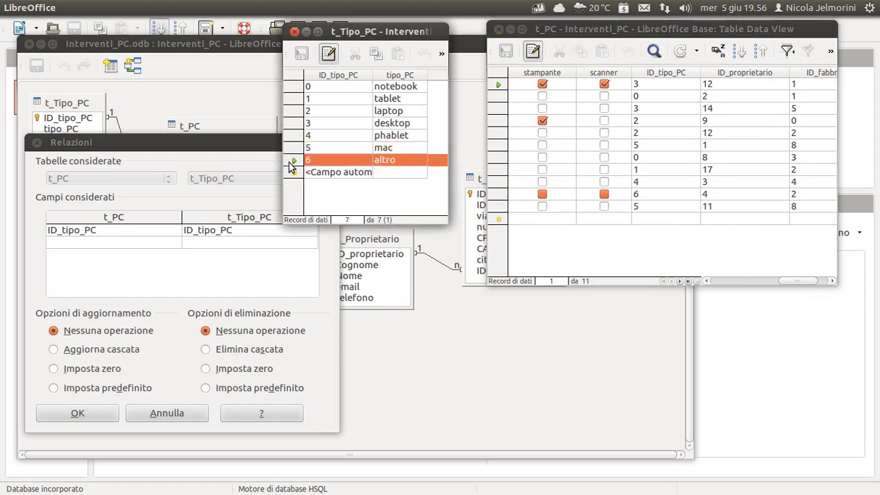
Apply the relation's new deletion option, and reopen the relation to check that the setting was stored.
{"action": "left_click", "coordinate": [75, 413]}
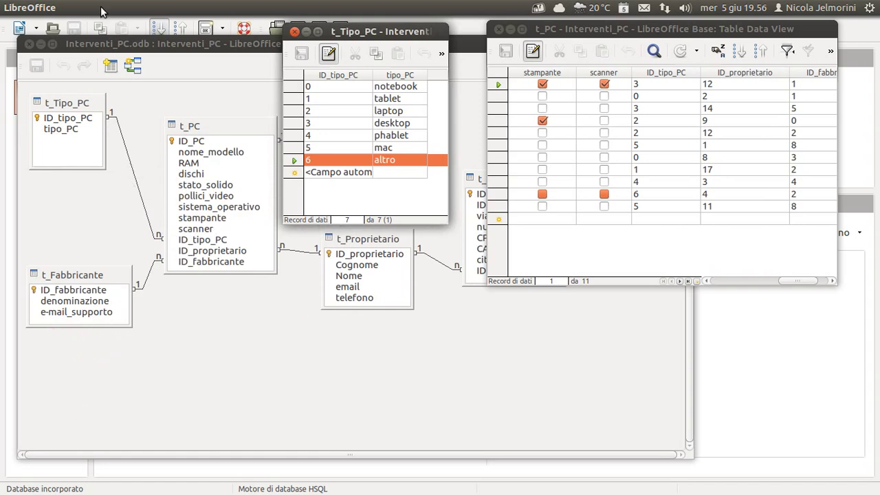
{"action": "left_click", "coordinate": [123, 148]}
{"action": "double_click", "coordinate": [123, 147]}
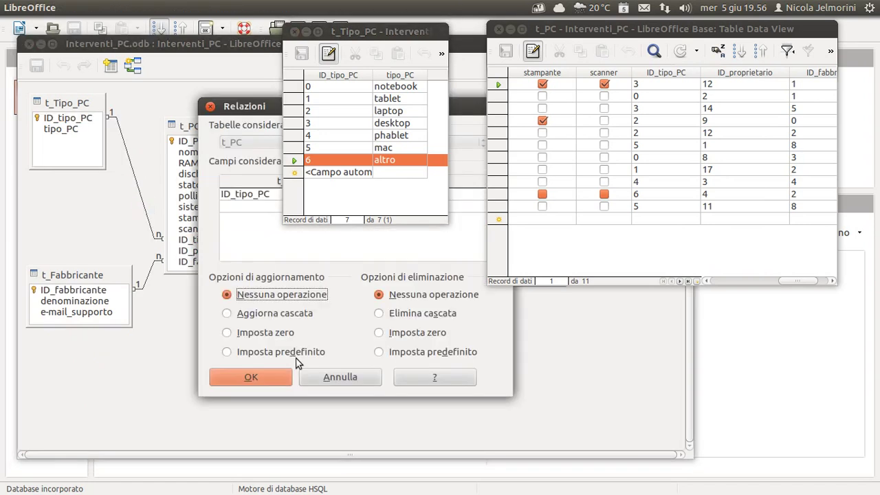
{"action": "left_click", "coordinate": [270, 381]}
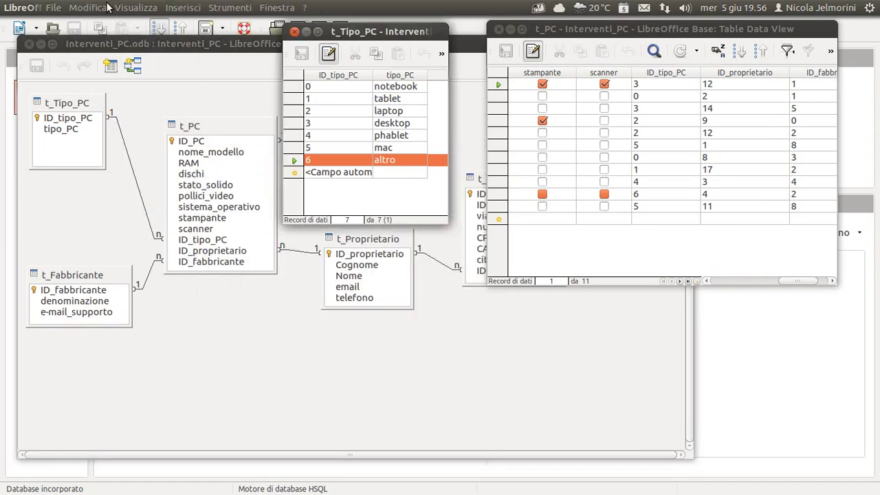
{"action": "left_click", "coordinate": [74, 27]}
{"action": "key", "text": "alt+Tab"}
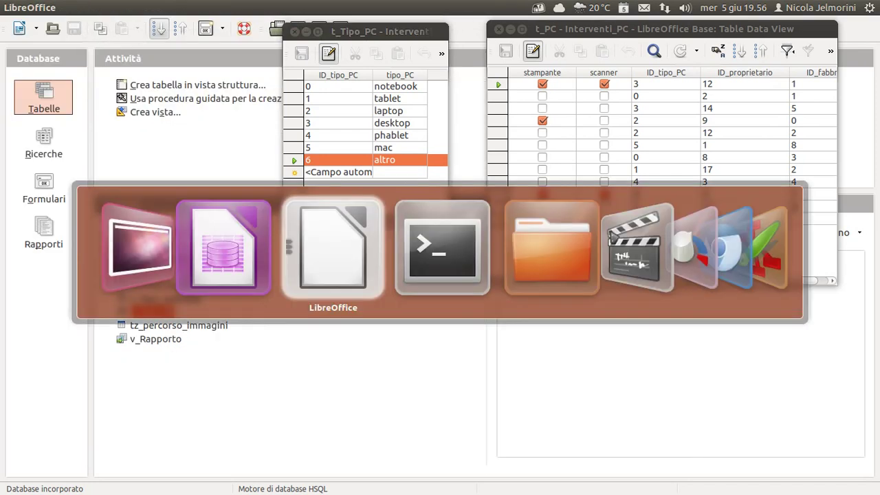
{"action": "key", "text": "alt+Tab"}
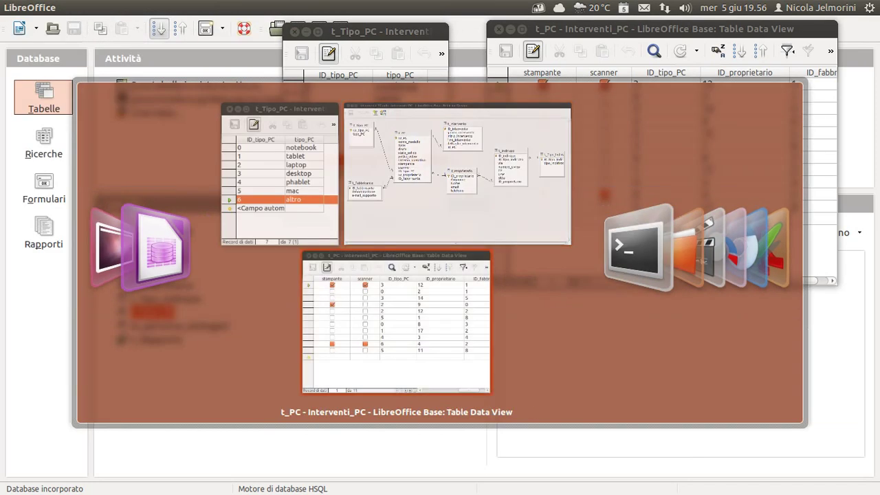
{"action": "key", "text": "alt+Tab"}
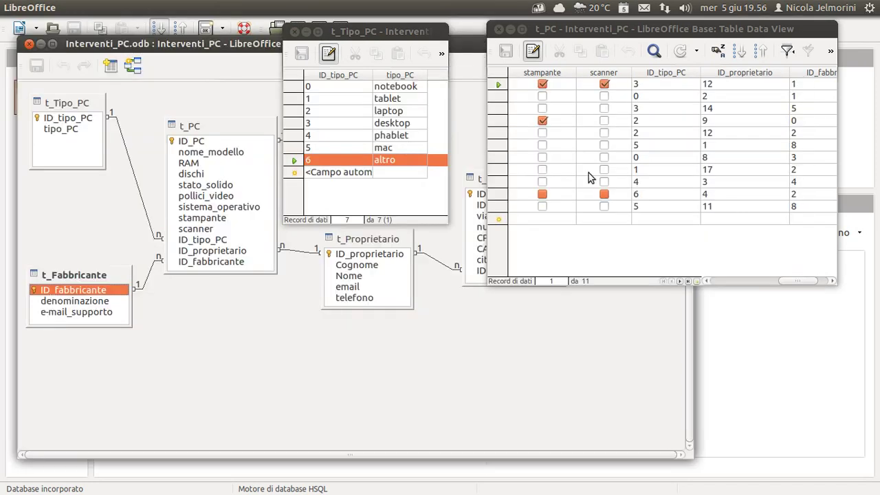
Compare the altro record in t_Tipo_PC with the t_PC record whose ID_tipo_PC is 6.
{"action": "left_click", "coordinate": [294, 163]}
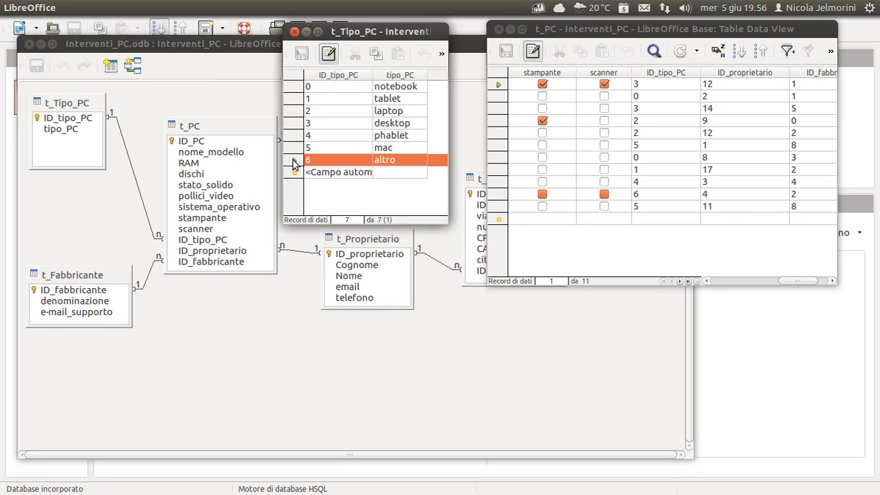
{"action": "left_click", "coordinate": [495, 195]}
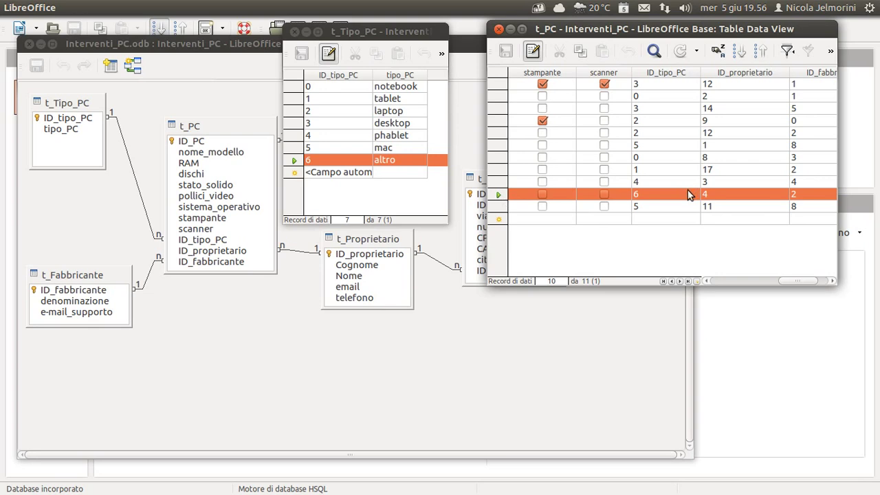
{"action": "left_click", "coordinate": [364, 32]}
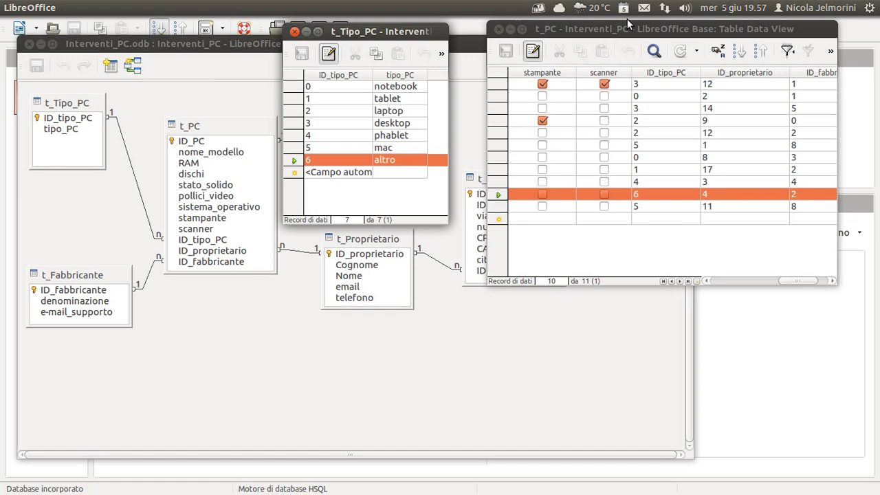
Start a new t_PC record with nome_modello nuovo PC, RAM 10GB and dischi 1.
{"action": "left_click_drag", "start_coordinate": [629, 29], "coordinate": [620, 28]}
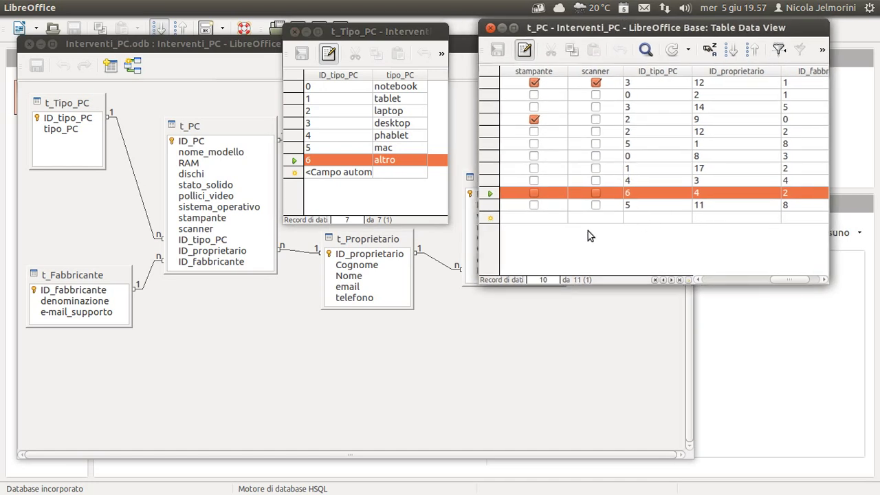
{"action": "left_click_drag", "start_coordinate": [786, 276], "coordinate": [692, 275]}
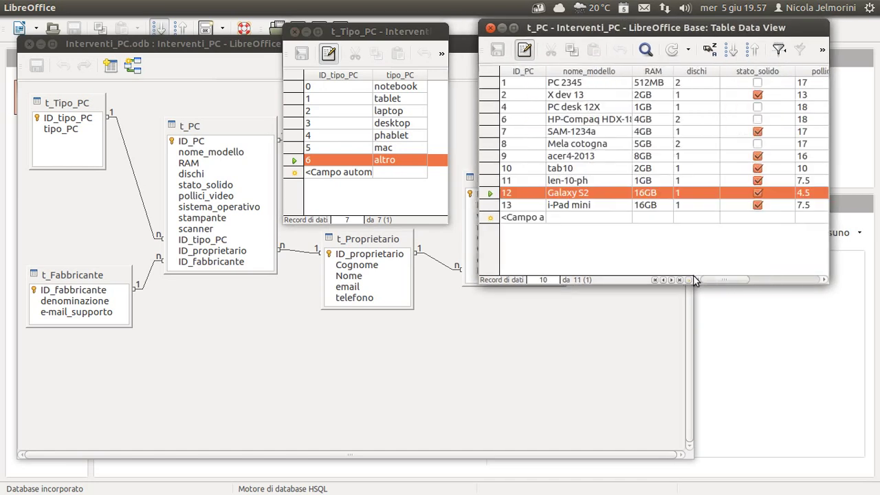
{"action": "left_click", "coordinate": [556, 218]}
{"action": "type", "text": "nupvp"}
{"action": "key", "text": "BackSpace"}
{"action": "key", "text": "BackSpace"}
{"action": "key", "text": "BackSpace"}
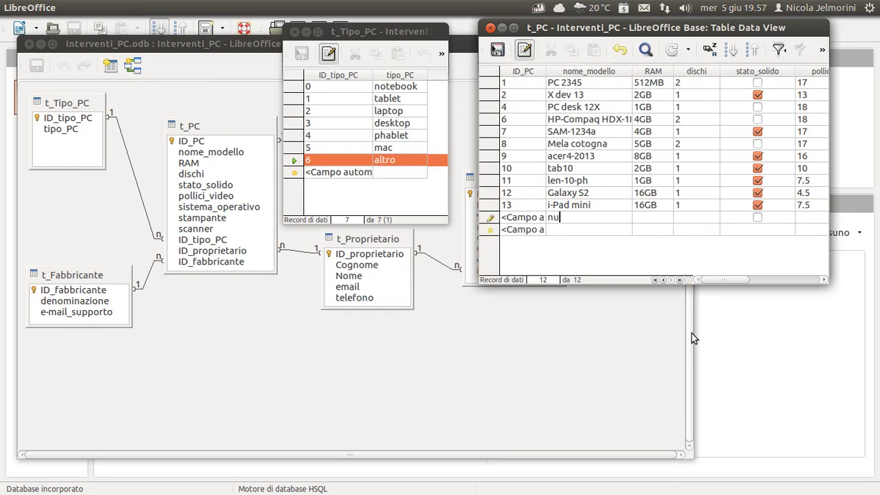
{"action": "type", "text": "ovo PC"}
{"action": "key", "text": "Tab"}
{"action": "type", "text": "10GB"}
{"action": "key", "text": "Tab"}
{"action": "type", "text": "1"}
Set pollici_video 10 and sistema_operativo xxx for the nuovo PC record, and enable its stampante option.
{"action": "key", "text": "Tab"}
{"action": "key", "text": "Tab"}
{"action": "type", "text": "10"}
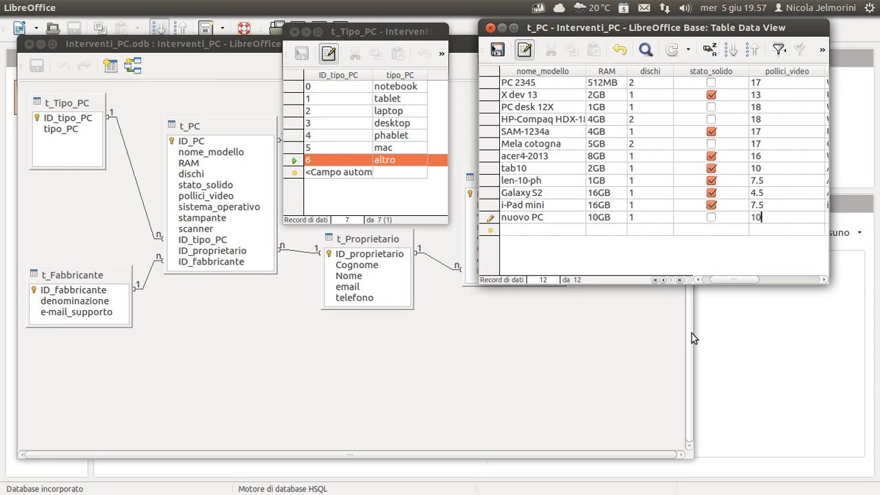
{"action": "key", "text": "Tab"}
{"action": "type", "text": "xxx"}
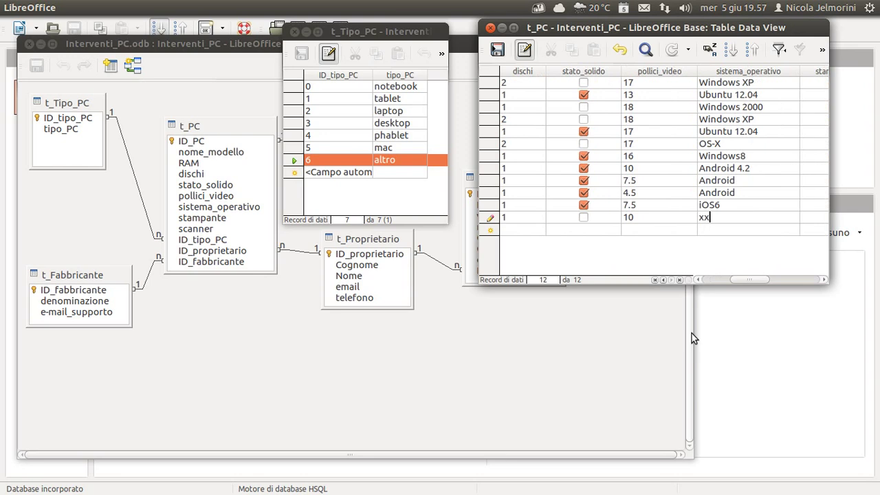
{"action": "key", "text": "Tab"}
{"action": "key", "text": "space"}
{"action": "key", "text": "Tab"}
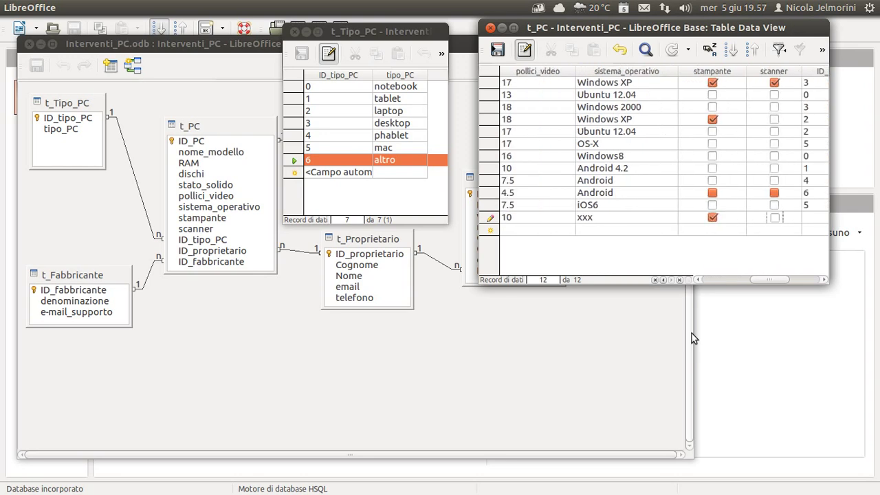
{"action": "key", "text": "Tab"}
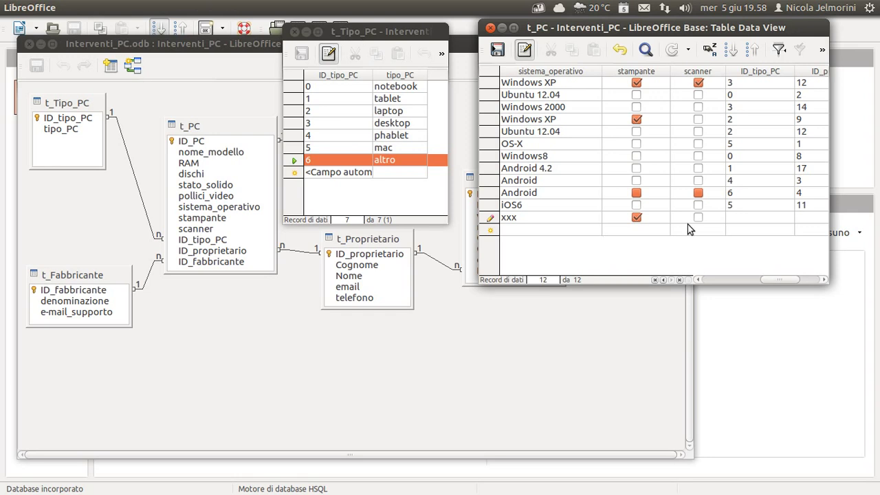
Try to store the nuovo PC record with ID_tipo_PC 7, ID_proprietario 11 and ID_fabbricante 8.
{"action": "type", "text": "7"}
{"action": "key", "text": "Tab"}
{"action": "type", "text": "11"}
{"action": "key", "text": "Tab"}
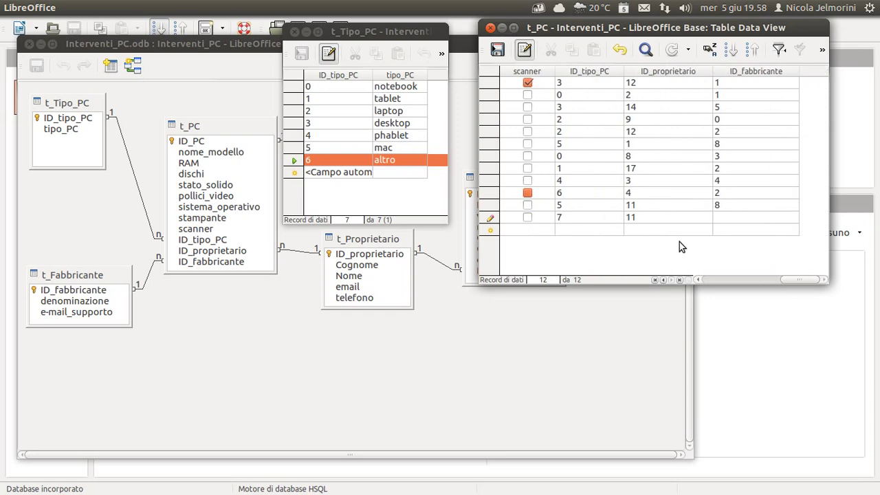
{"action": "type", "text": "8"}
{"action": "key", "text": "Return"}
Read the record insertion message against the types listed in t_Tipo_PC, and dismiss it.
{"action": "left_click_drag", "start_coordinate": [671, 109], "coordinate": [339, 215]}
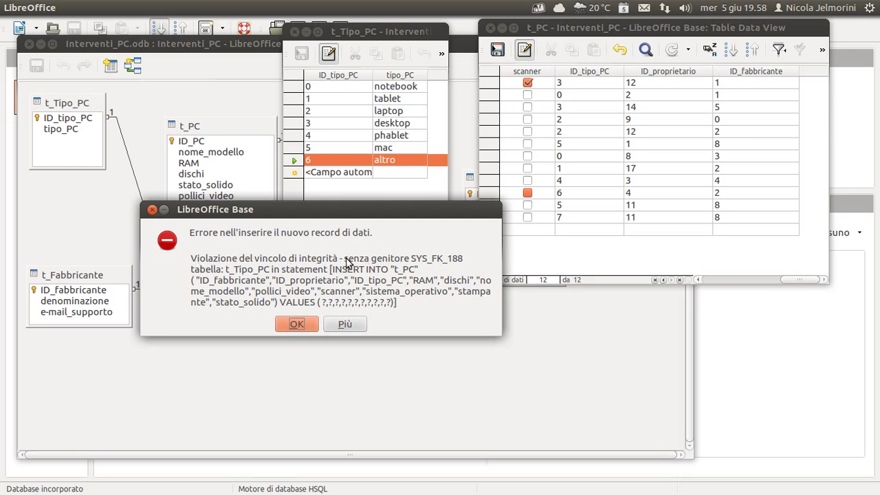
{"action": "left_click_drag", "start_coordinate": [424, 213], "coordinate": [434, 288]}
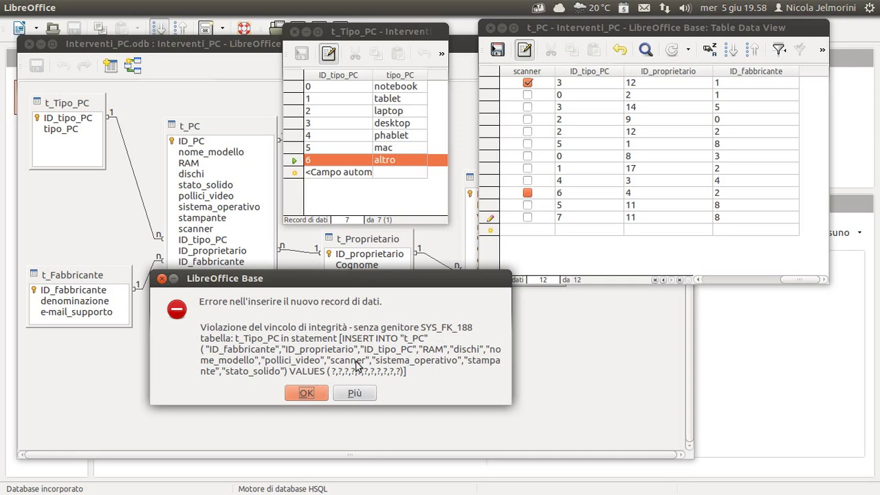
{"action": "left_click", "coordinate": [377, 33]}
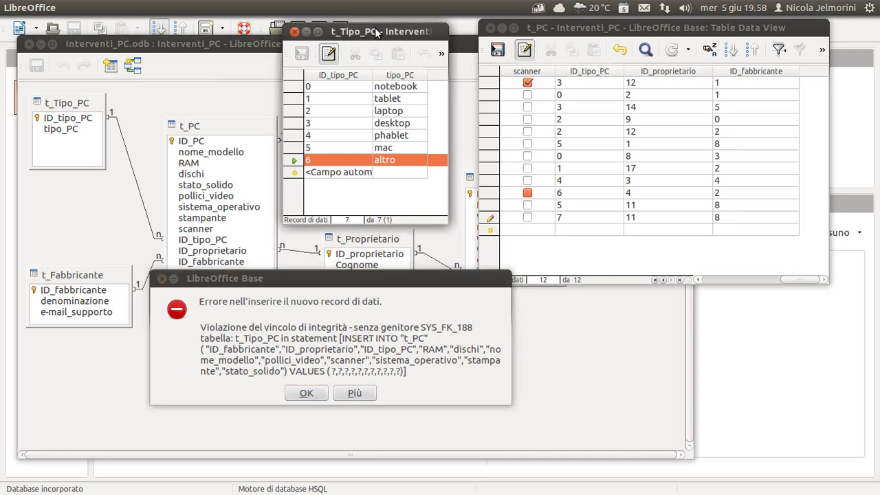
{"action": "left_click", "coordinate": [577, 215]}
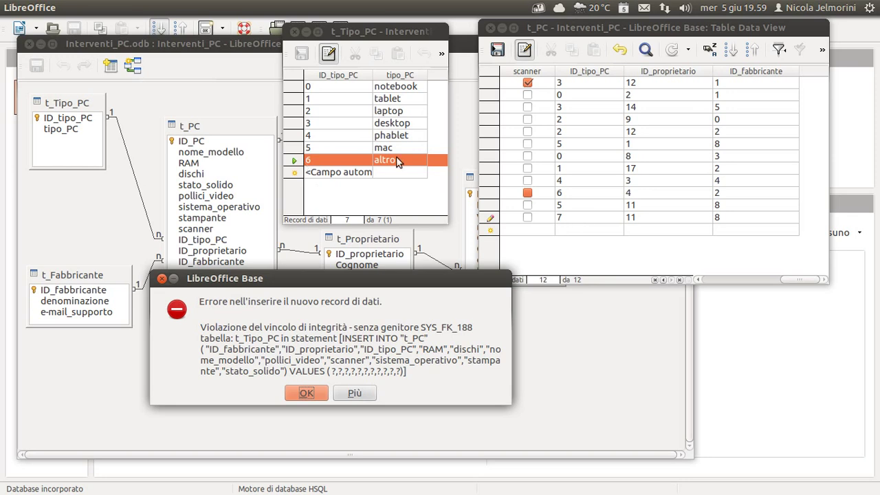
{"action": "left_click", "coordinate": [311, 396]}
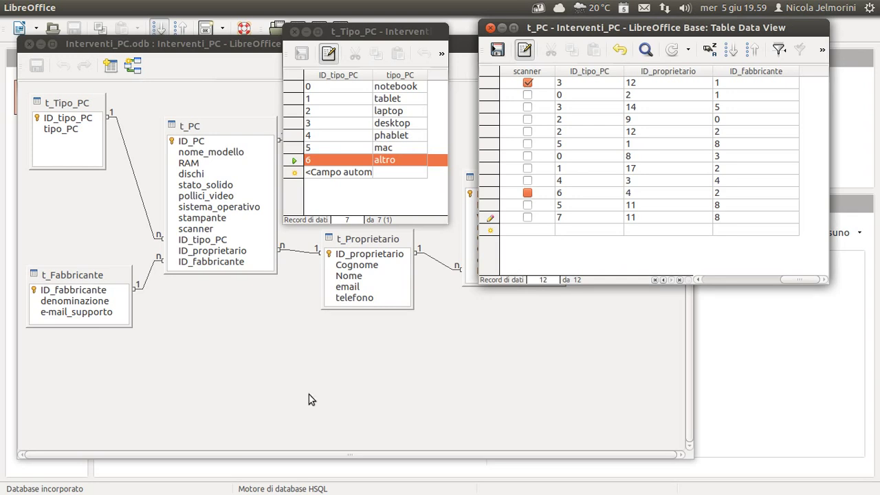
Discard the unsaved nuovo PC record from t_PC and return to the table's first columns.
{"action": "left_click", "coordinate": [296, 165]}
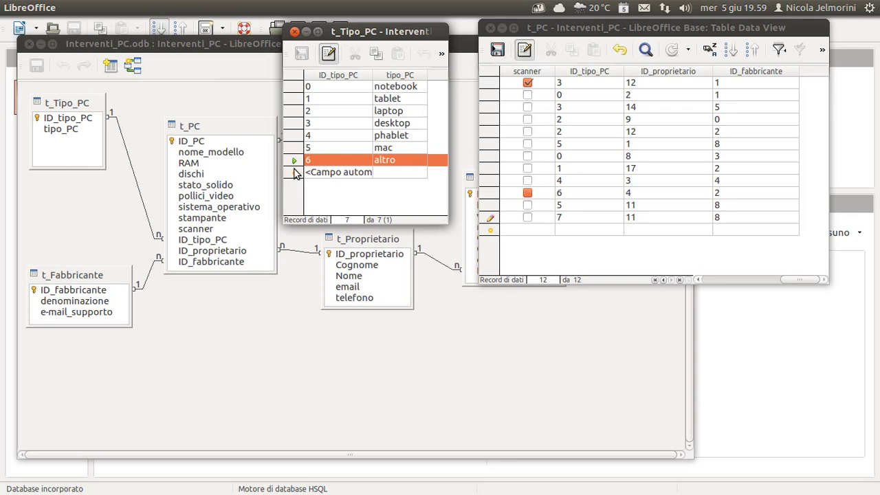
{"action": "left_click", "coordinate": [491, 219]}
{"action": "key", "text": "Delete"}
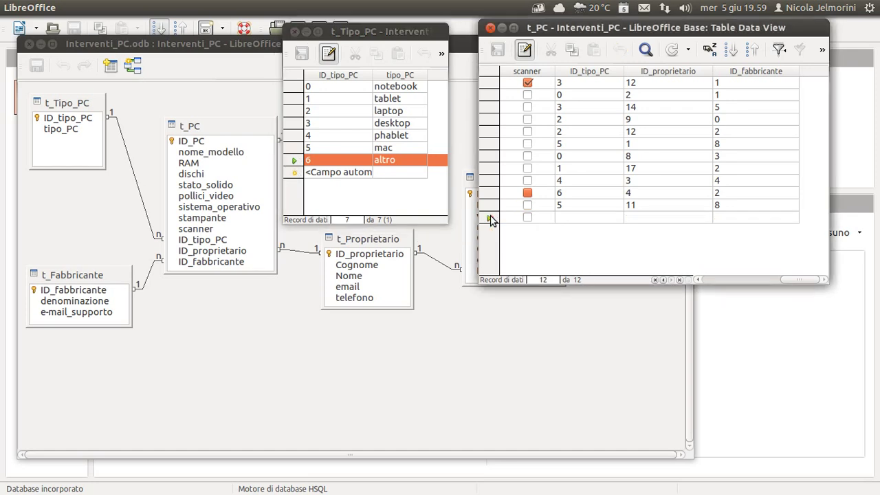
{"action": "left_click", "coordinate": [769, 281]}
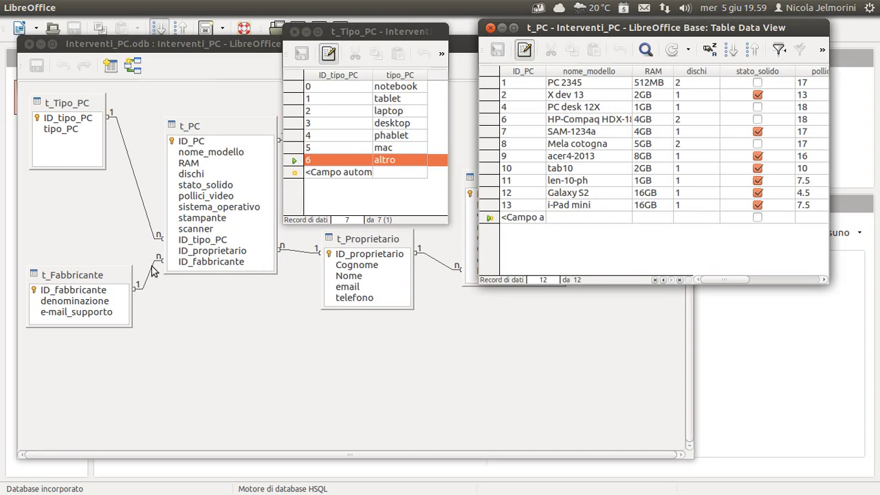
Close the t_Tipo_PC and t_PC data windows and reposition the relation design window so all the tables show.
{"action": "left_click", "coordinate": [297, 34]}
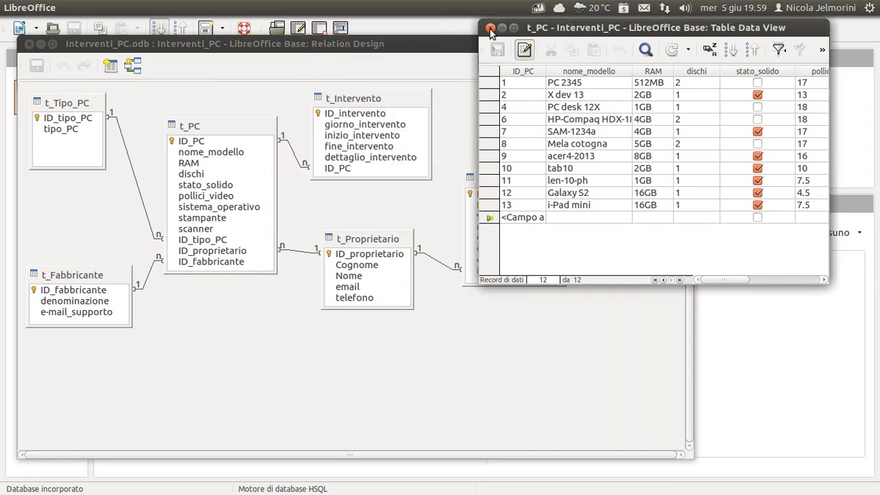
{"action": "left_click", "coordinate": [424, 38]}
{"action": "left_click_drag", "start_coordinate": [372, 43], "coordinate": [460, 39]}
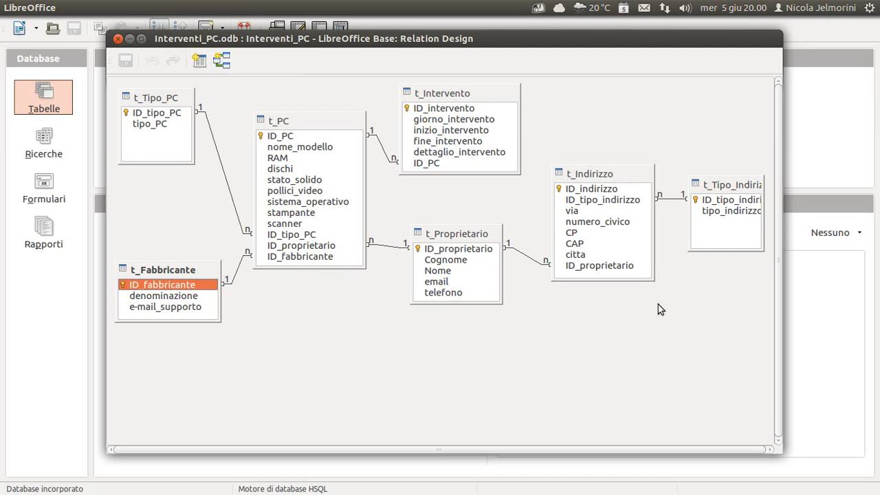
{"action": "left_click_drag", "start_coordinate": [479, 39], "coordinate": [493, 44]}
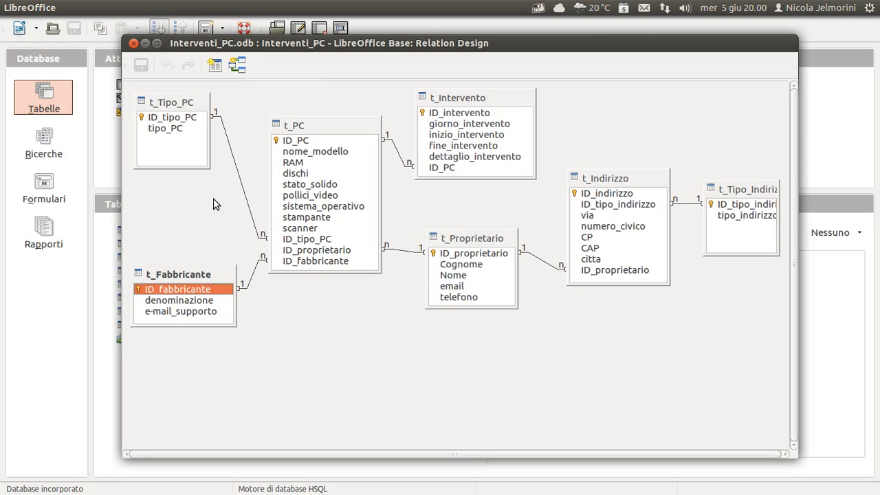
Check the update and deletion options of the relation between t_PC and t_Fabbricante, leaving them as they are.
{"action": "left_click", "coordinate": [255, 279]}
{"action": "double_click", "coordinate": [254, 279]}
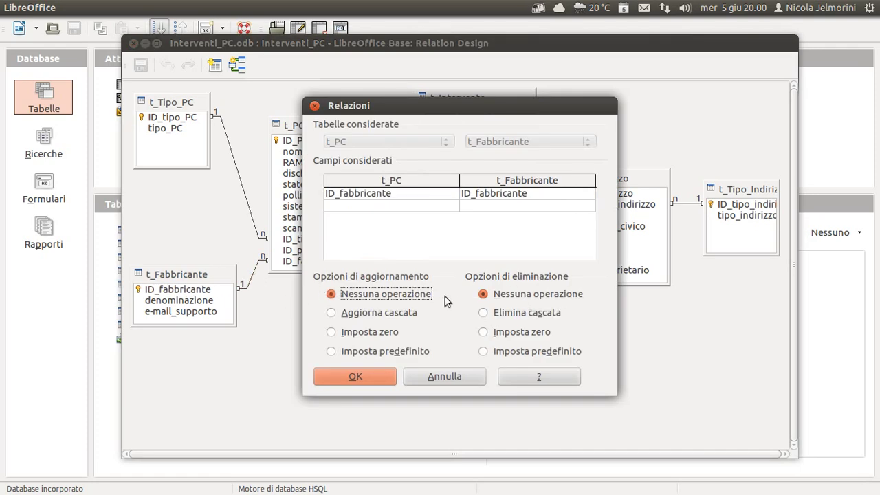
{"action": "left_click", "coordinate": [471, 383]}
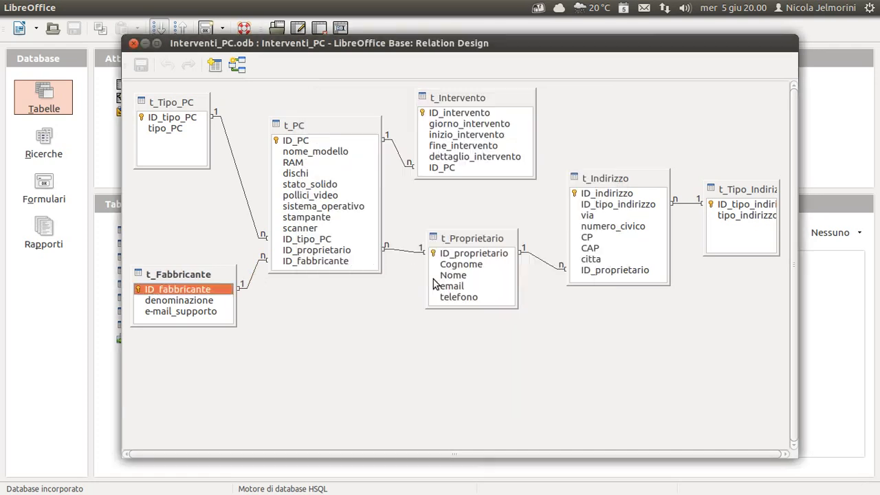
Examine the deletion option of the t_Intervento and t_PC relation alongside both tables in the diagram, and close its settings without changes.
{"action": "double_click", "coordinate": [398, 153]}
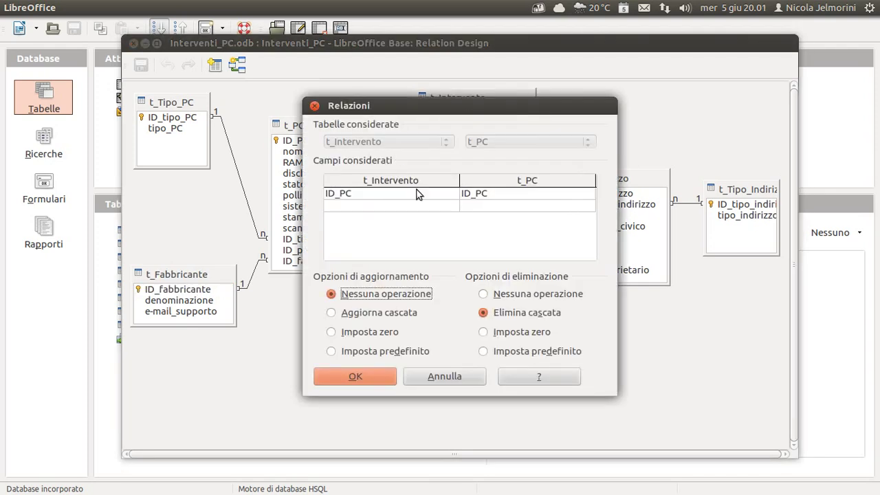
{"action": "left_click_drag", "start_coordinate": [423, 109], "coordinate": [357, 205]}
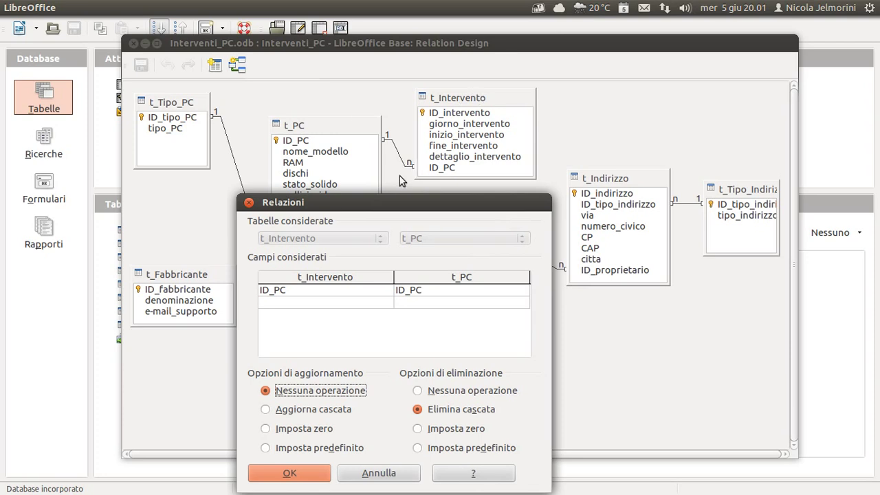
{"action": "left_click_drag", "start_coordinate": [410, 194], "coordinate": [392, 203]}
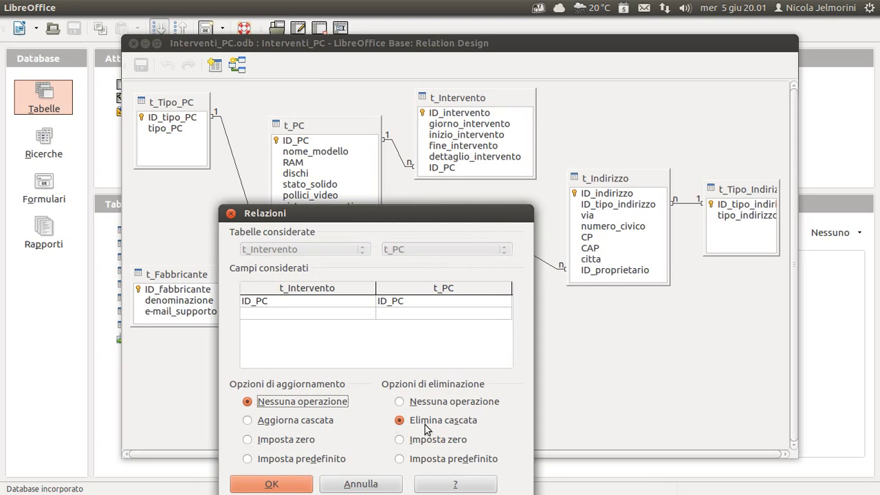
{"action": "left_click_drag", "start_coordinate": [415, 222], "coordinate": [402, 239]}
{"action": "left_click", "coordinate": [364, 130]}
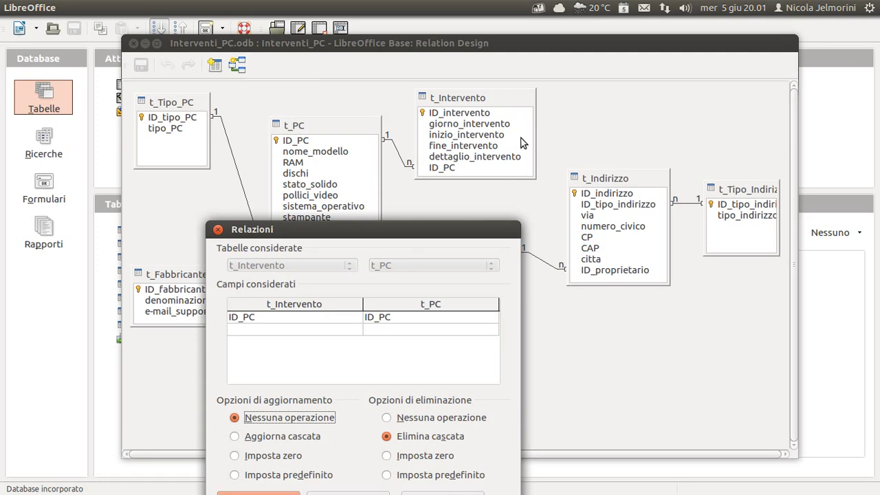
{"action": "left_click", "coordinate": [305, 128]}
{"action": "left_click_drag", "start_coordinate": [357, 237], "coordinate": [351, 234]}
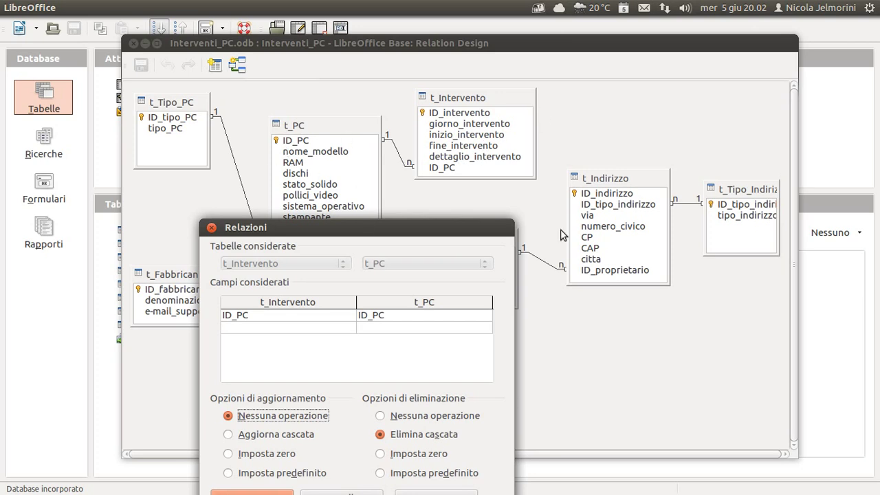
{"action": "left_click_drag", "start_coordinate": [336, 226], "coordinate": [333, 108]}
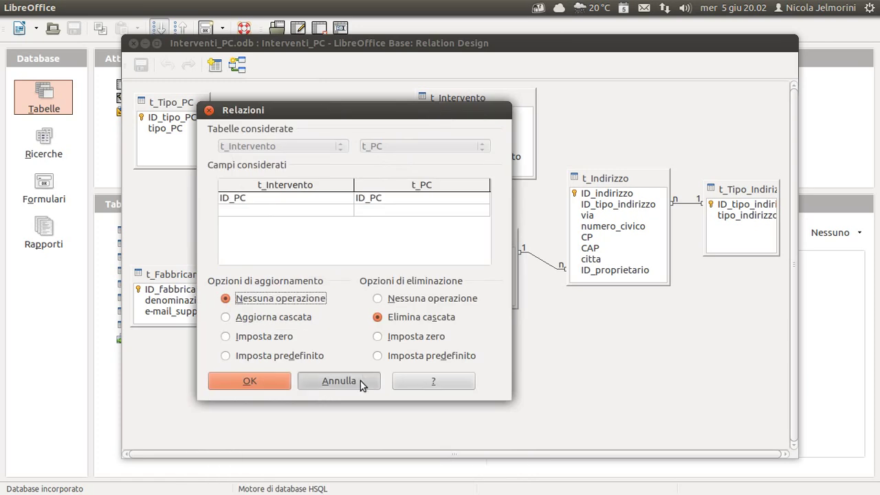
{"action": "left_click", "coordinate": [360, 382]}
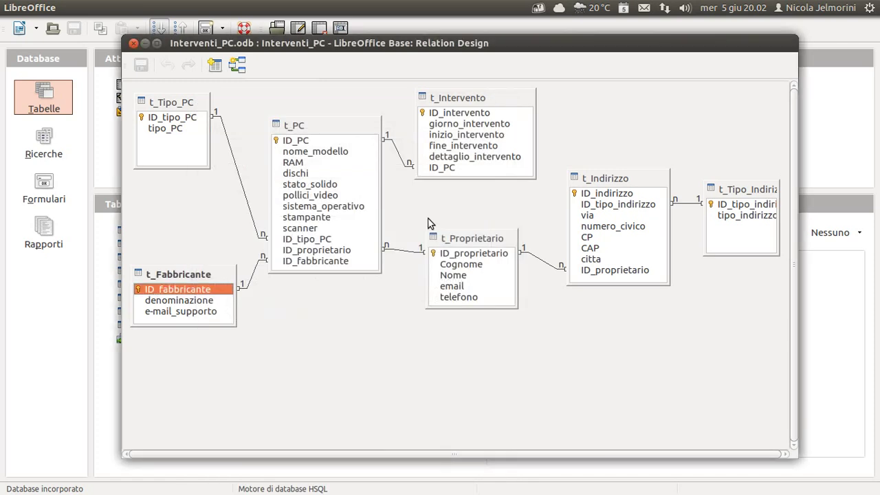
Examine the deletion option of the t_PC and t_Proprietario relation against the diagram, and close its settings without changes.
{"action": "double_click", "coordinate": [396, 252]}
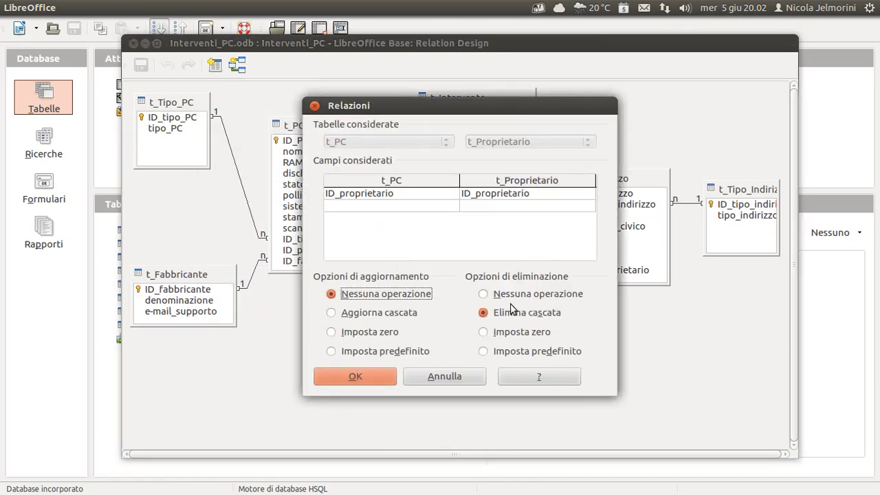
{"action": "left_click_drag", "start_coordinate": [503, 109], "coordinate": [333, 290]}
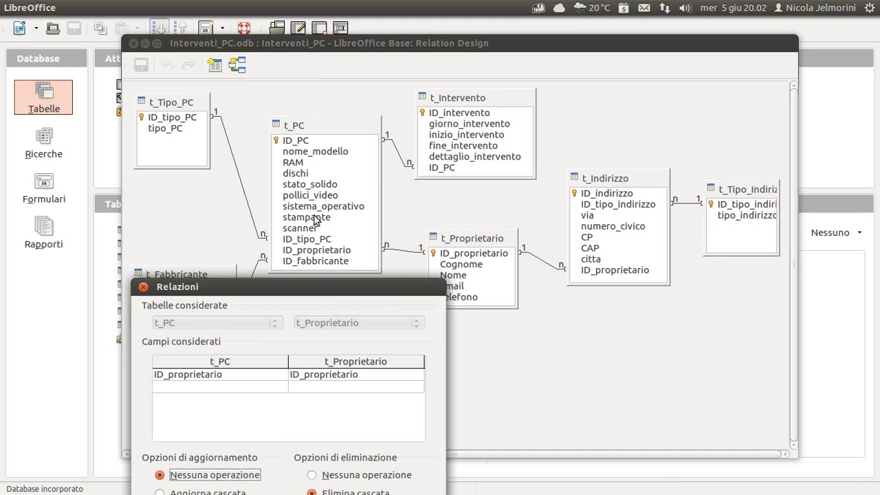
{"action": "left_click_drag", "start_coordinate": [341, 287], "coordinate": [352, 332]}
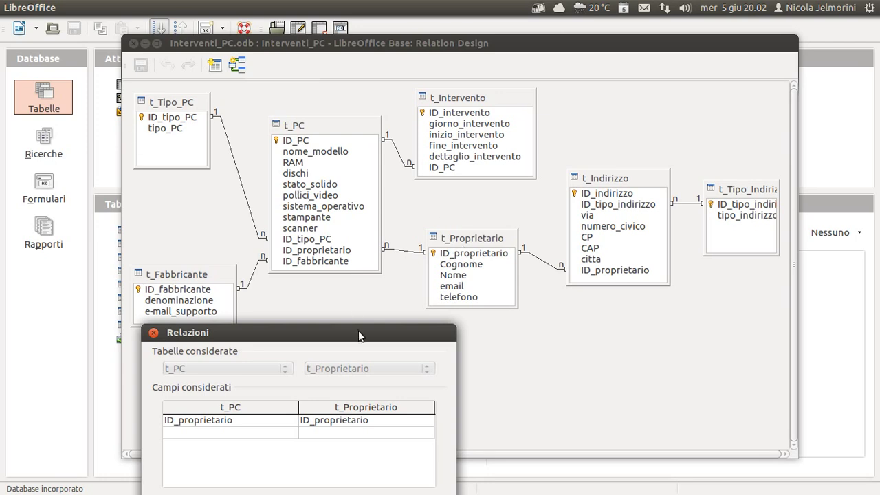
{"action": "left_click_drag", "start_coordinate": [359, 335], "coordinate": [357, 123]}
{"action": "left_click", "coordinate": [295, 393]}
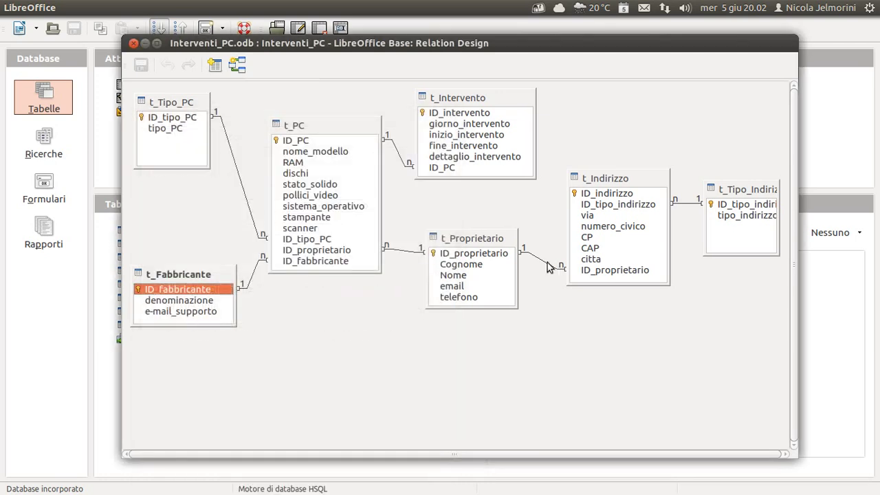
Examine the deletion option of the t_Indirizzo and t_Proprietario relation against the diagram, and close its settings without changes.
{"action": "double_click", "coordinate": [548, 262]}
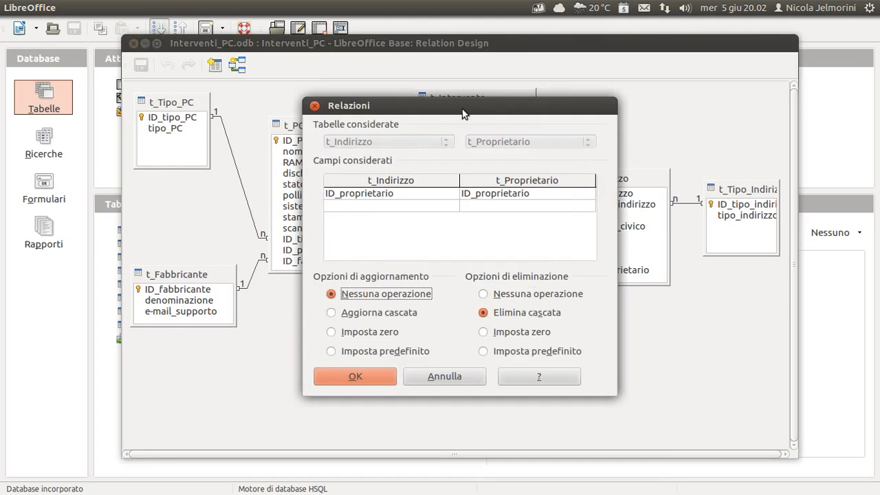
{"action": "left_click_drag", "start_coordinate": [495, 111], "coordinate": [246, 107]}
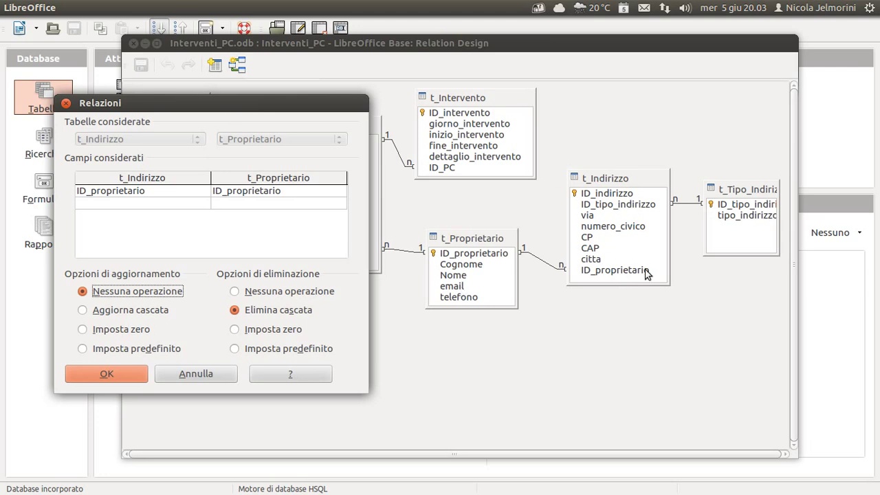
{"action": "left_click_drag", "start_coordinate": [275, 113], "coordinate": [256, 237]}
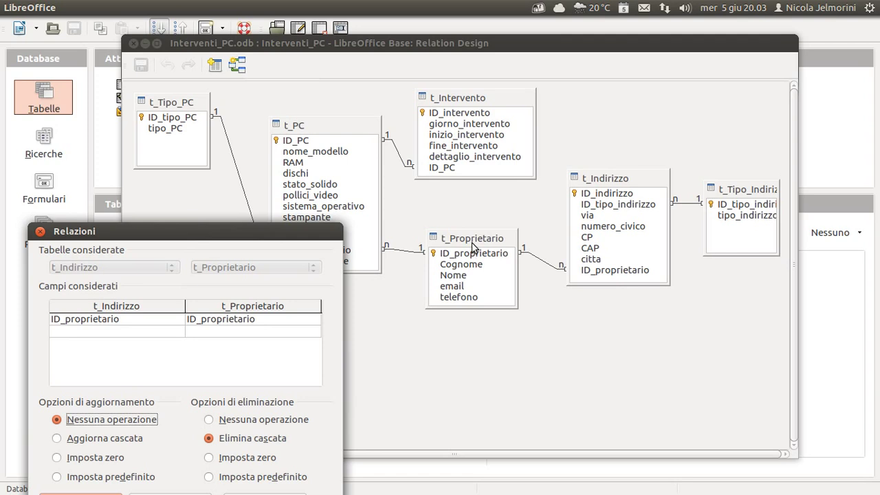
{"action": "left_click_drag", "start_coordinate": [190, 230], "coordinate": [191, 279]}
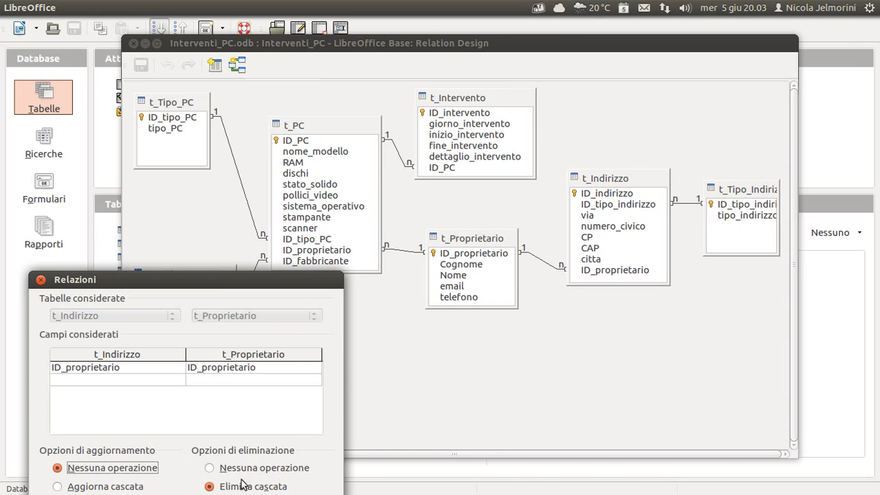
{"action": "left_click_drag", "start_coordinate": [256, 283], "coordinate": [252, 160]}
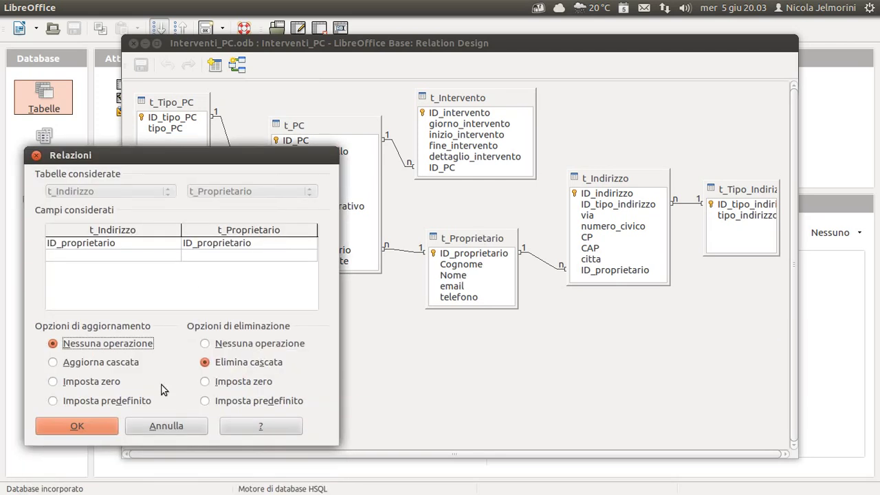
{"action": "left_click", "coordinate": [167, 426]}
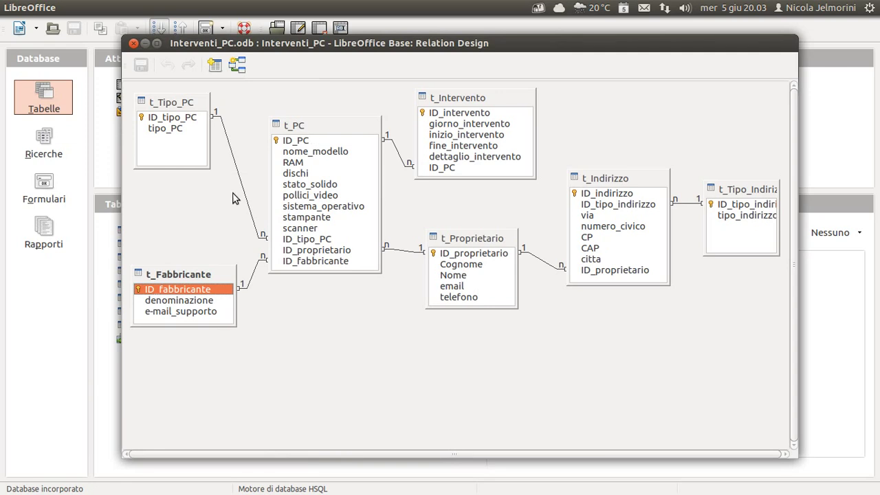
Check the deletion option of the relation between t_Indirizzo and t_Tipo_Indirizzo, and close its settings without changes.
{"action": "double_click", "coordinate": [684, 210]}
{"action": "left_click_drag", "start_coordinate": [456, 108], "coordinate": [375, 118]}
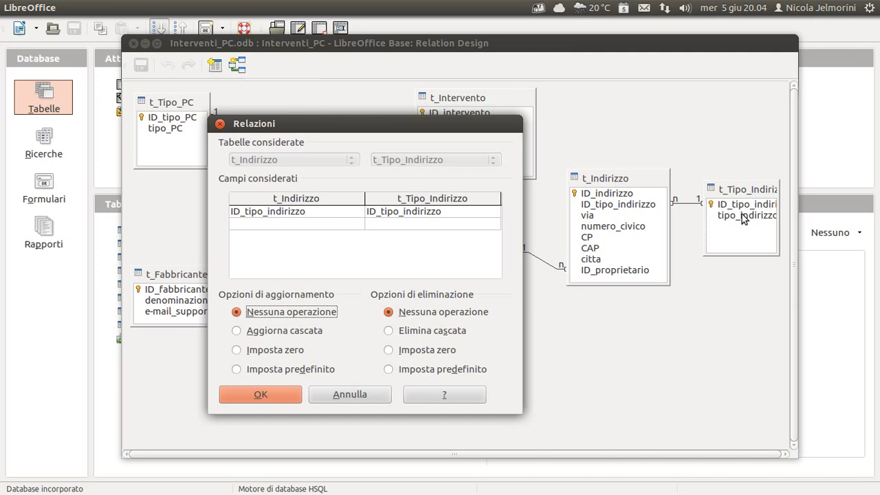
{"action": "left_click", "coordinate": [359, 396]}
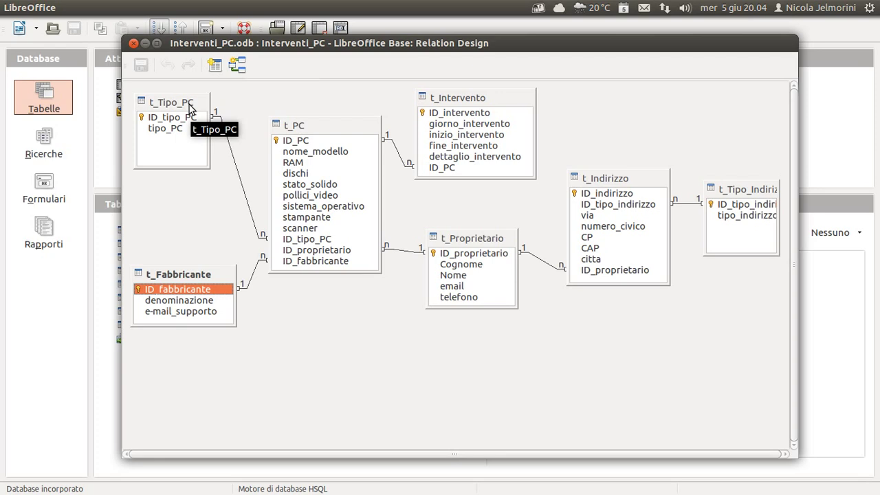
Resize the t_Tipo_PC box in the relation diagram, keeping it wide enough to show its full title and field names.
{"action": "left_click", "coordinate": [320, 122]}
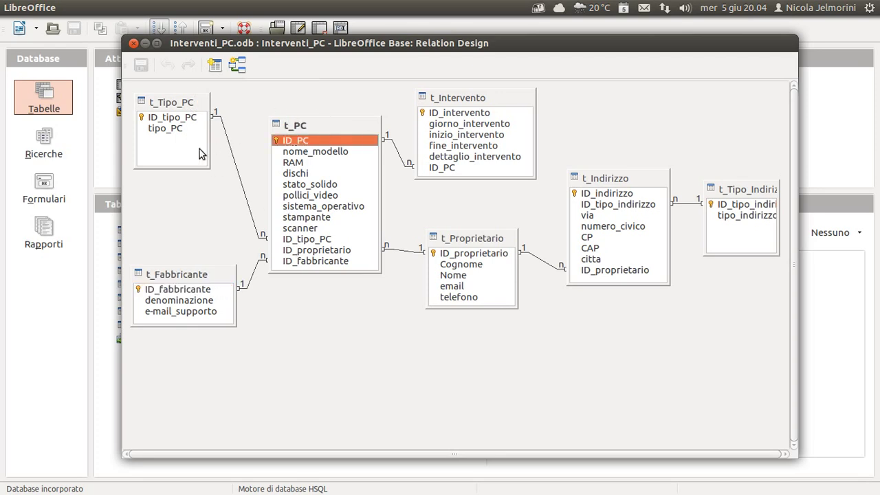
{"action": "left_click", "coordinate": [177, 105]}
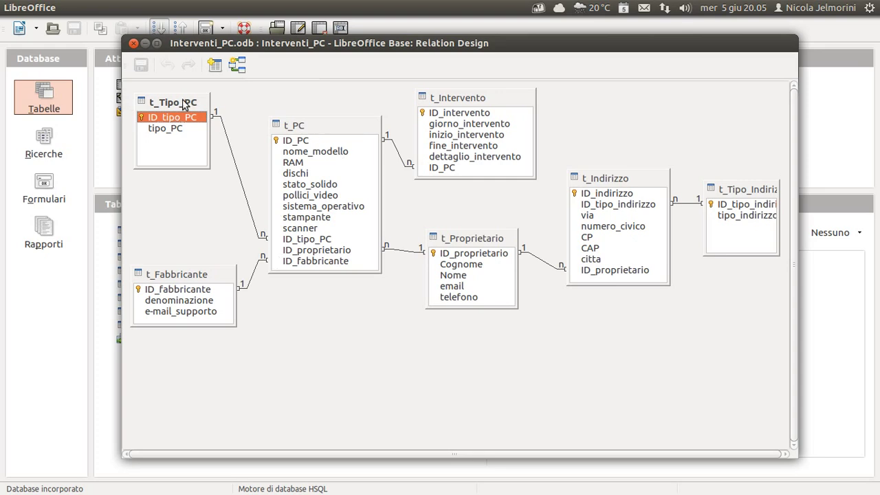
{"action": "left_click_drag", "start_coordinate": [209, 103], "coordinate": [193, 103]}
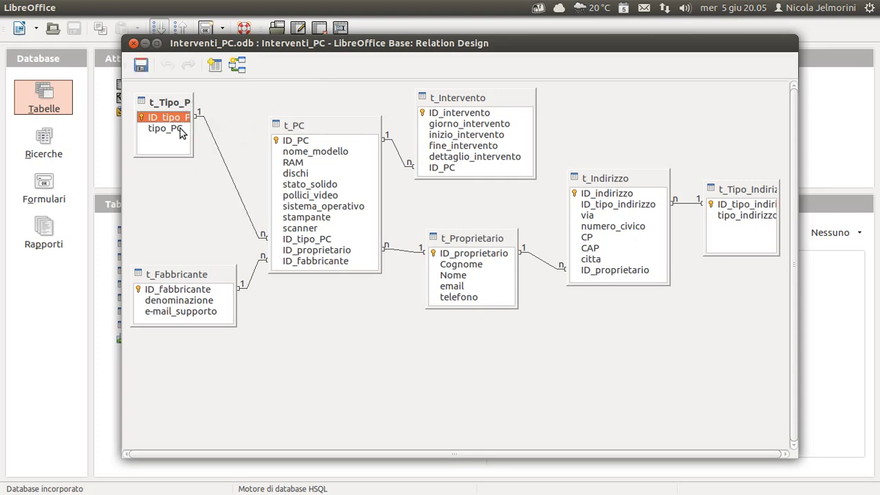
{"action": "left_click_drag", "start_coordinate": [193, 129], "coordinate": [256, 101]}
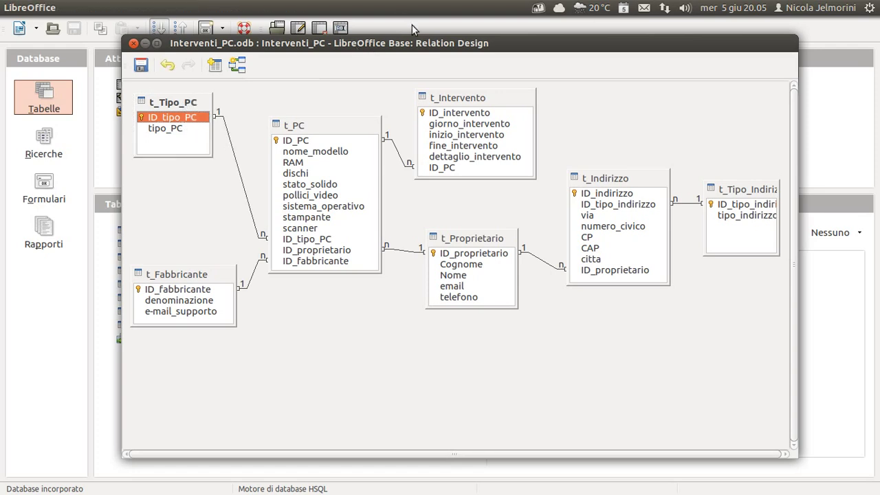
Return to the database's table list, open the t_Tipo_PC data and shrink its window to fit the records.
{"action": "key", "text": "alt+Tab"}
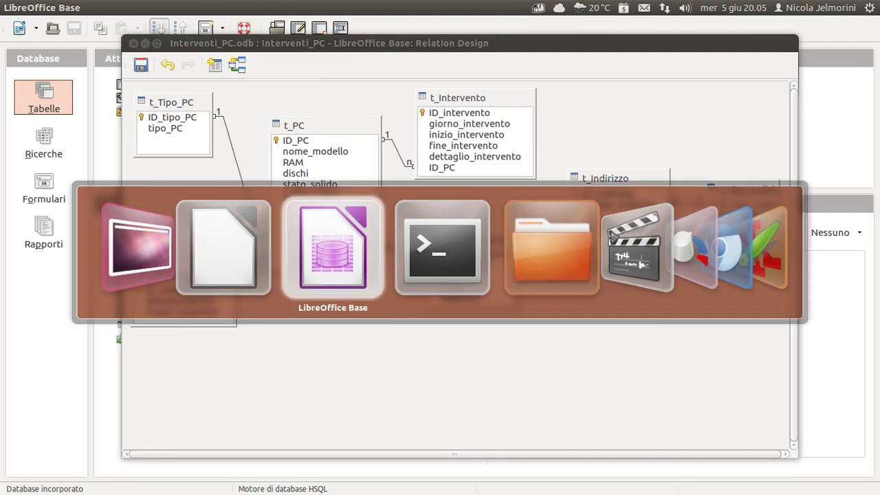
{"action": "double_click", "coordinate": [146, 310]}
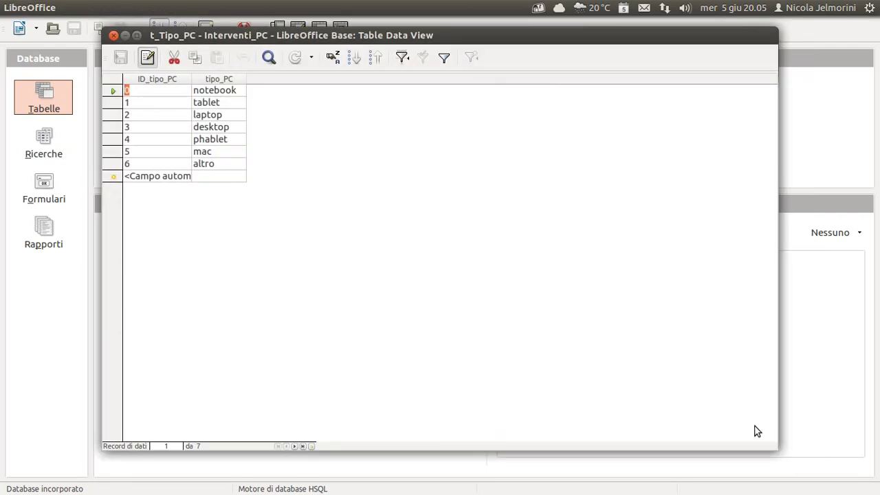
{"action": "left_click_drag", "start_coordinate": [781, 452], "coordinate": [334, 196]}
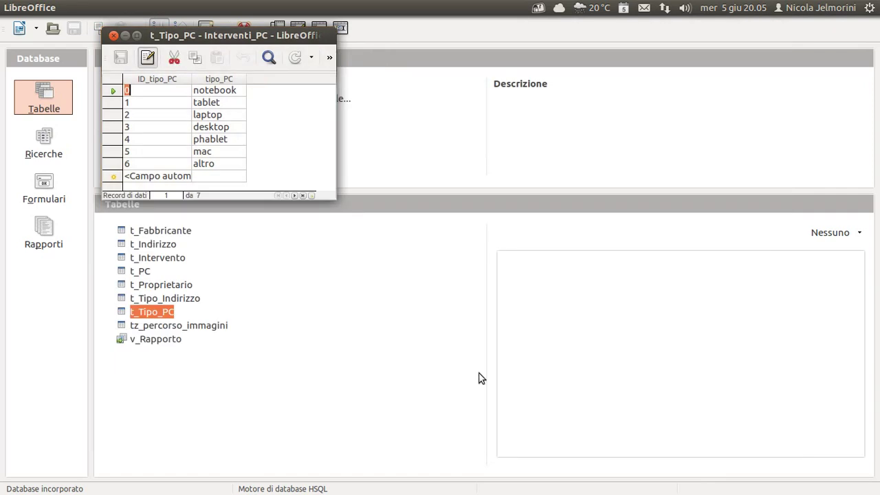
Open the t_PC data, shrink its window and place it beside the t_Tipo_PC data window.
{"action": "key", "text": "alt+Tab"}
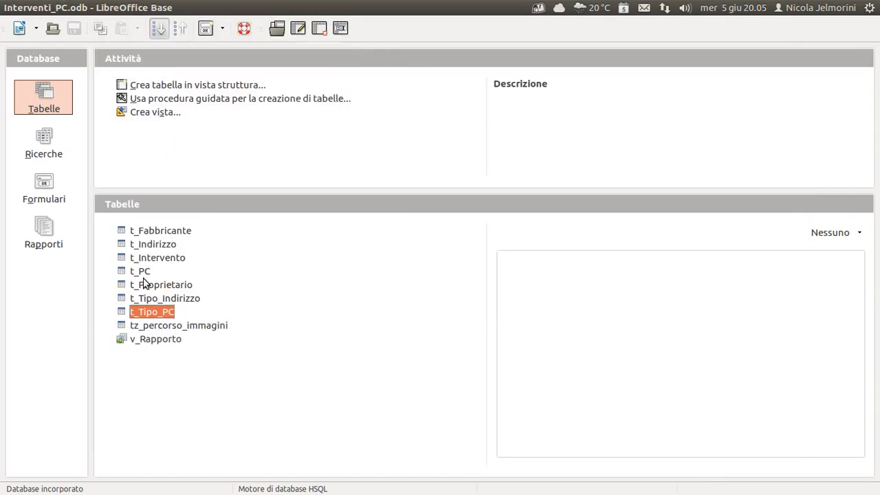
{"action": "double_click", "coordinate": [140, 271]}
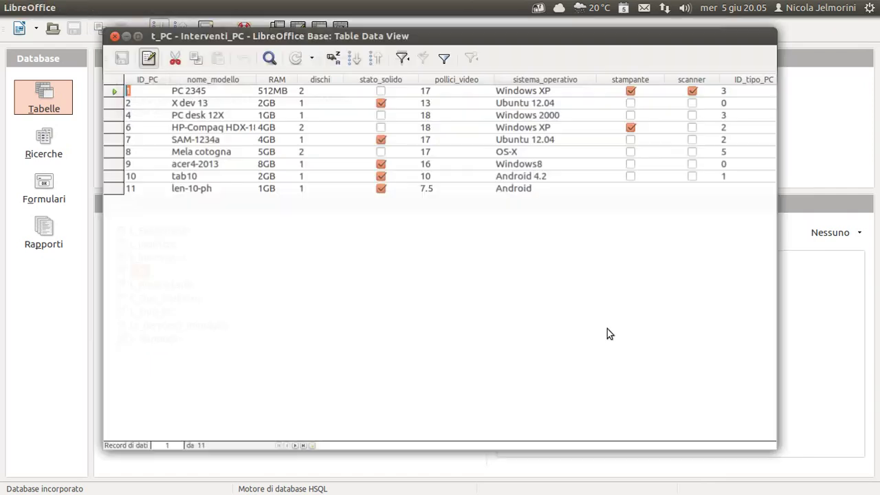
{"action": "left_click_drag", "start_coordinate": [103, 447], "coordinate": [459, 293]}
{"action": "key", "text": "alt+Tab"}
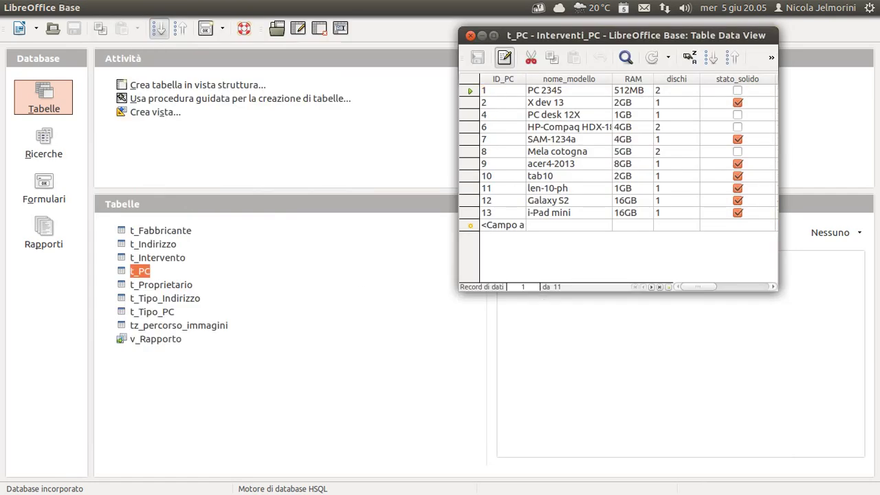
{"action": "key", "text": "alt+Tab"}
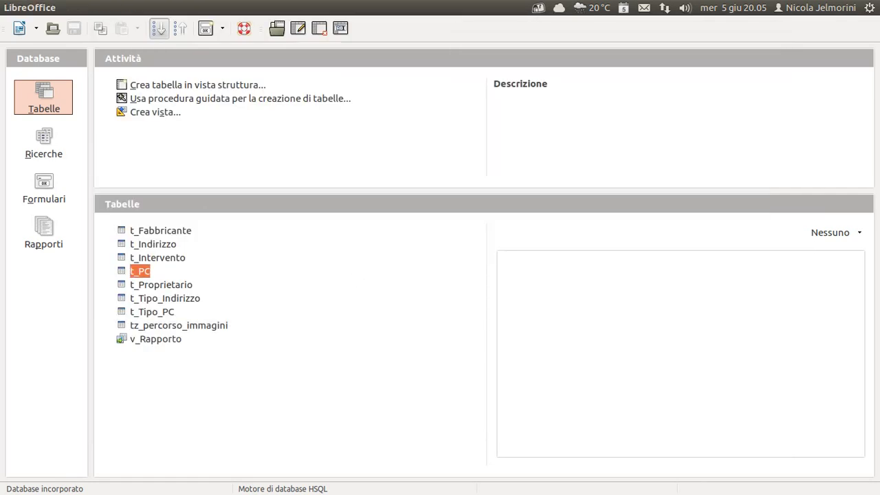
{"action": "key", "text": "alt+Tab"}
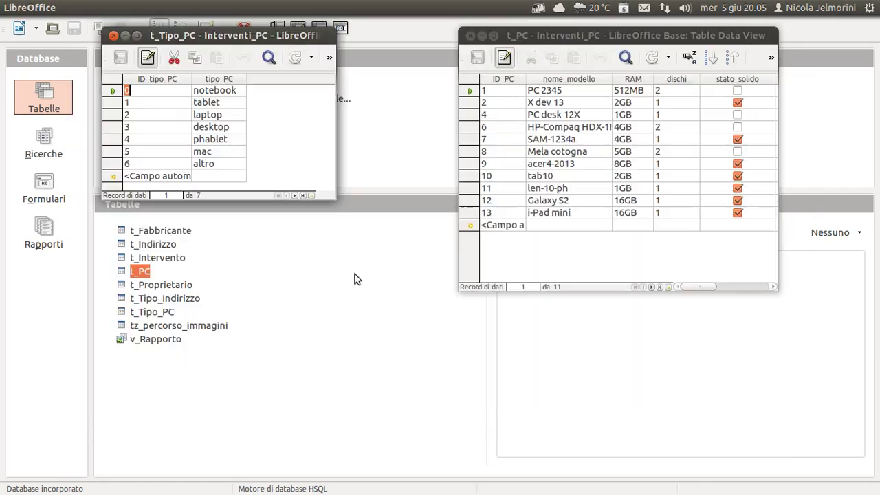
{"action": "left_click_drag", "start_coordinate": [561, 43], "coordinate": [500, 41]}
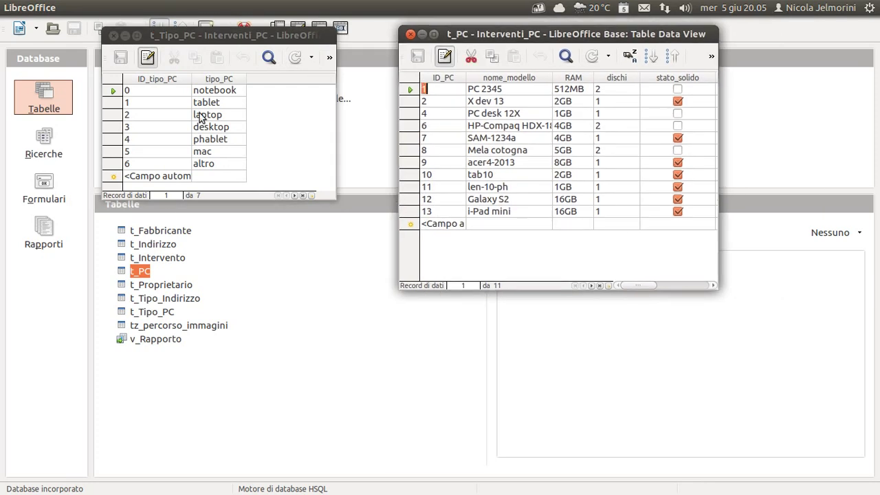
{"action": "left_click", "coordinate": [217, 38]}
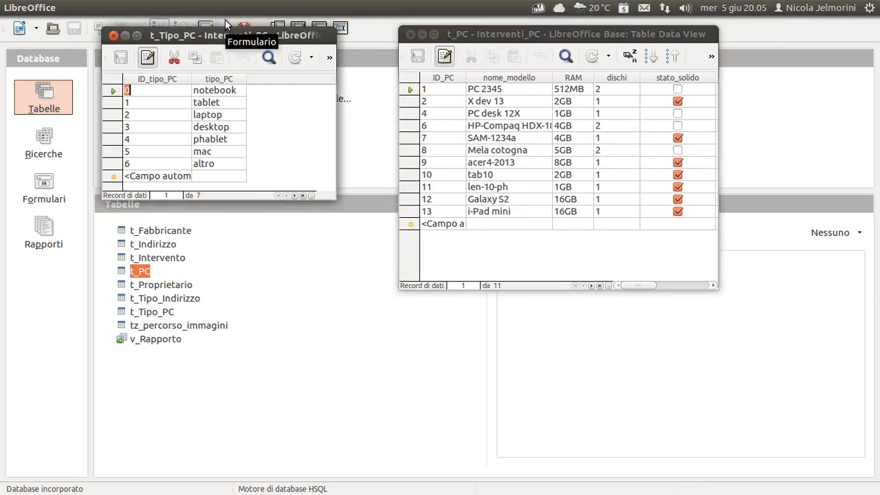
{"action": "left_click", "coordinate": [480, 40]}
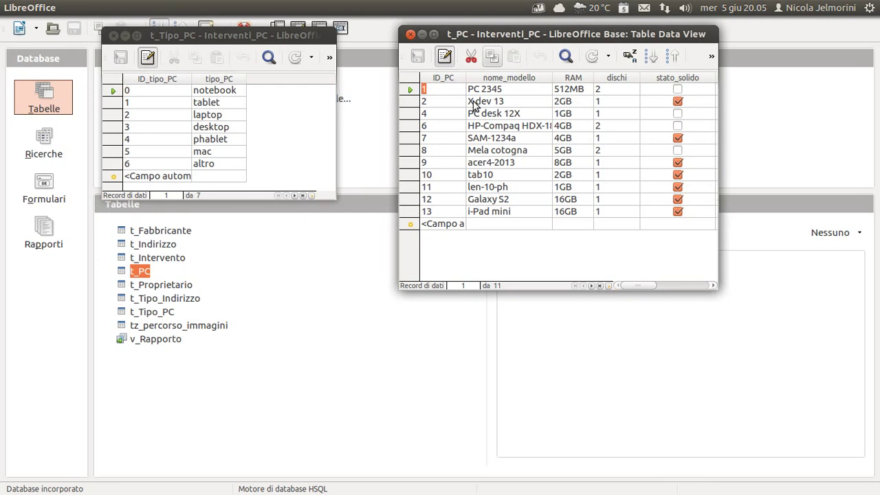
Compare the ID_tipo_PC values of the t_PC records with the desktop record in t_Tipo_PC.
{"action": "left_click_drag", "start_coordinate": [638, 289], "coordinate": [703, 285]}
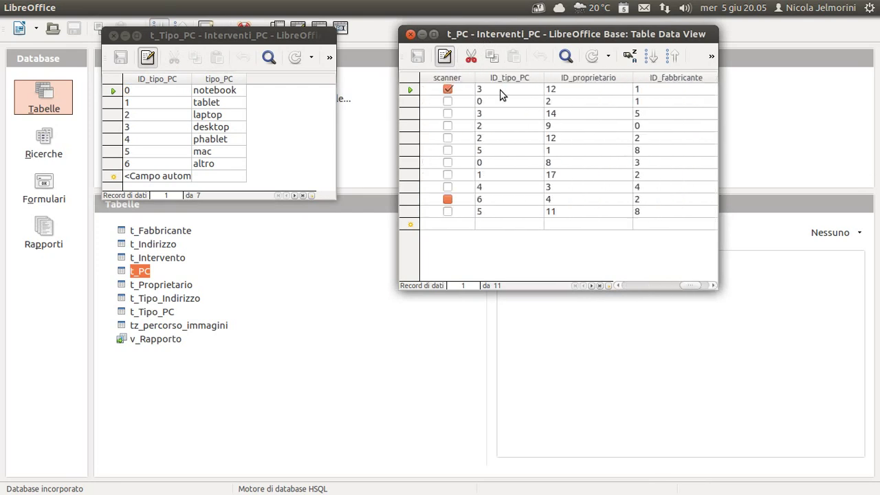
{"action": "left_click", "coordinate": [497, 113]}
{"action": "left_click", "coordinate": [500, 140]}
{"action": "left_click", "coordinate": [112, 127]}
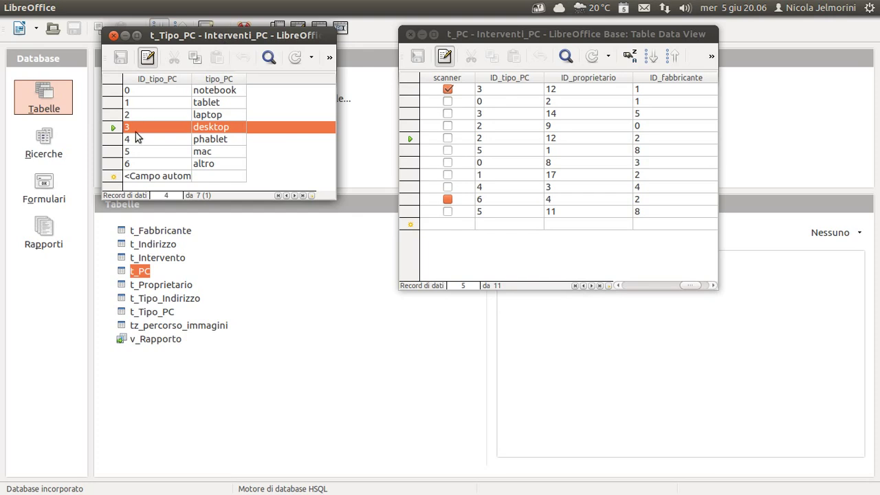
{"action": "left_click", "coordinate": [487, 93]}
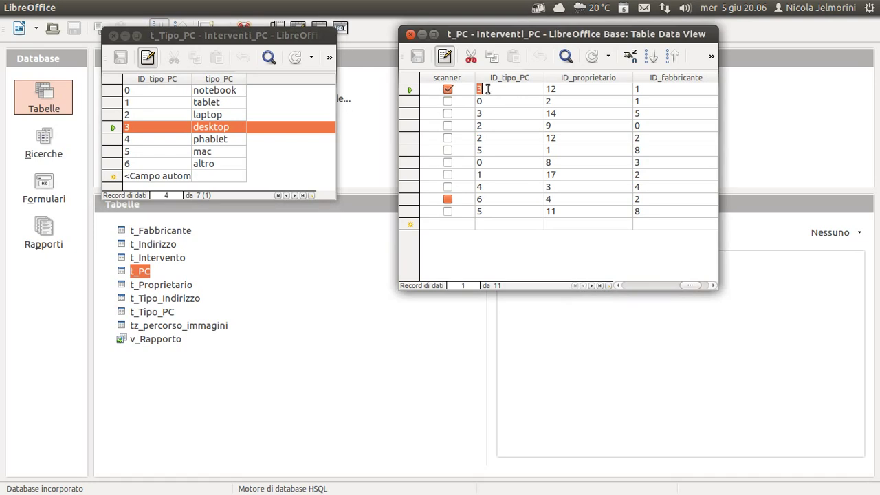
{"action": "left_click", "coordinate": [487, 114]}
{"action": "left_click", "coordinate": [503, 89]}
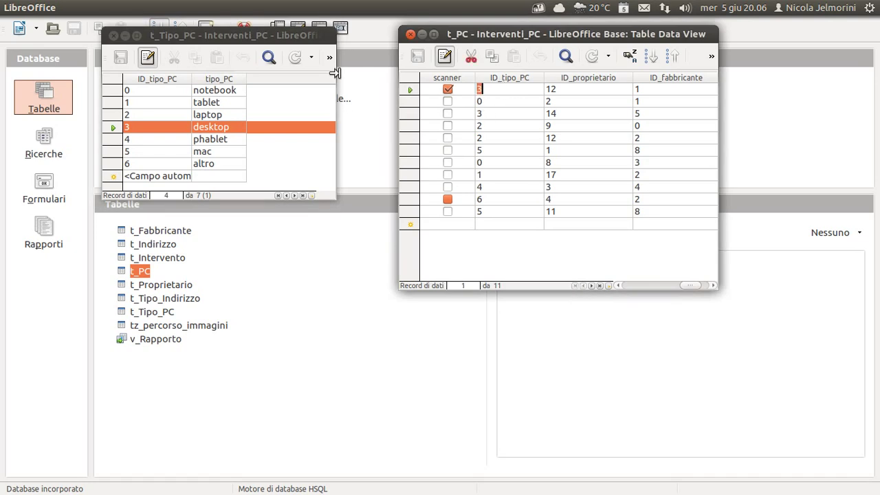
{"action": "left_click", "coordinate": [108, 133]}
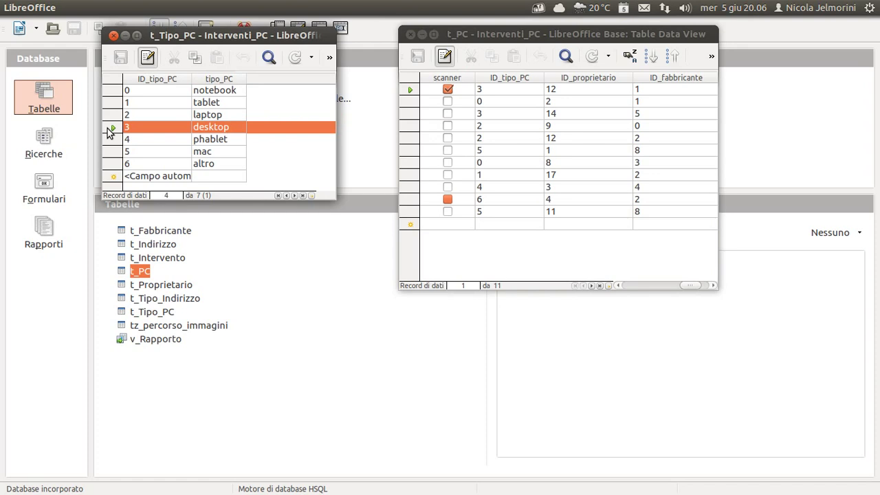
Return to the relation diagram, review the t_Proprietario and t_Tipo_Indirizzo tables, and save the relation design.
{"action": "key", "text": "alt+Tab"}
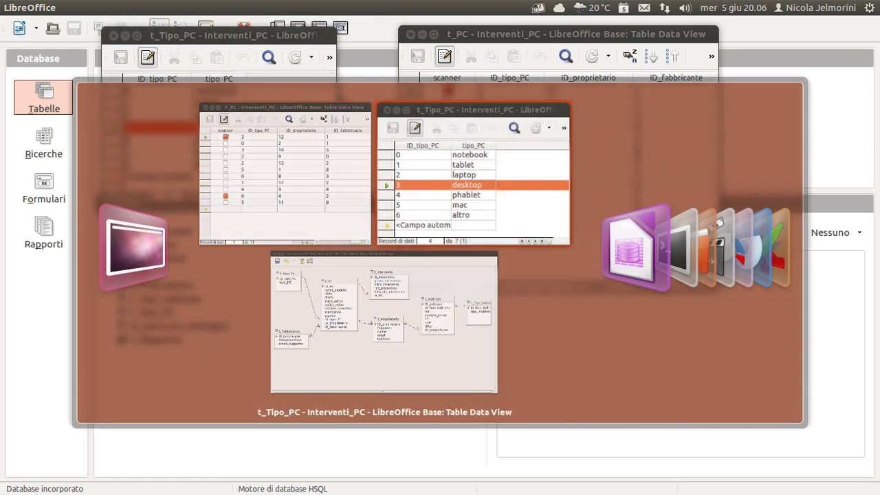
{"action": "key", "text": "alt+Tab"}
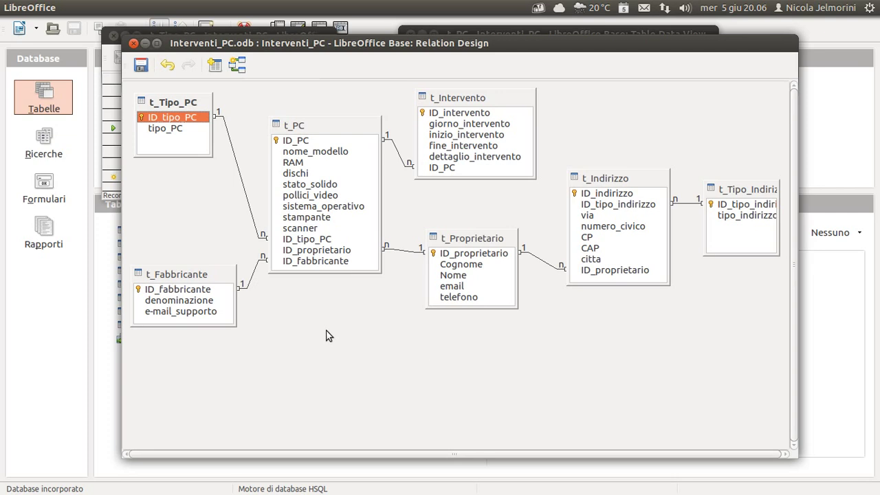
{"action": "left_click", "coordinate": [486, 238]}
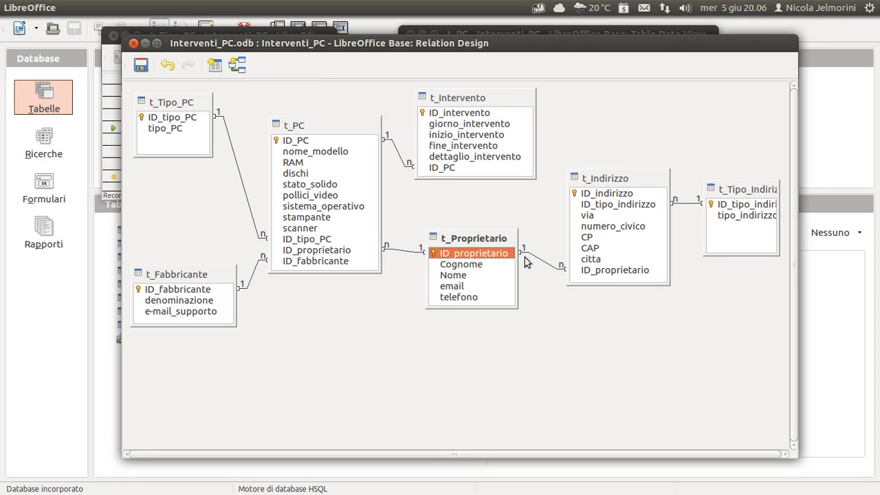
{"action": "left_click", "coordinate": [754, 188]}
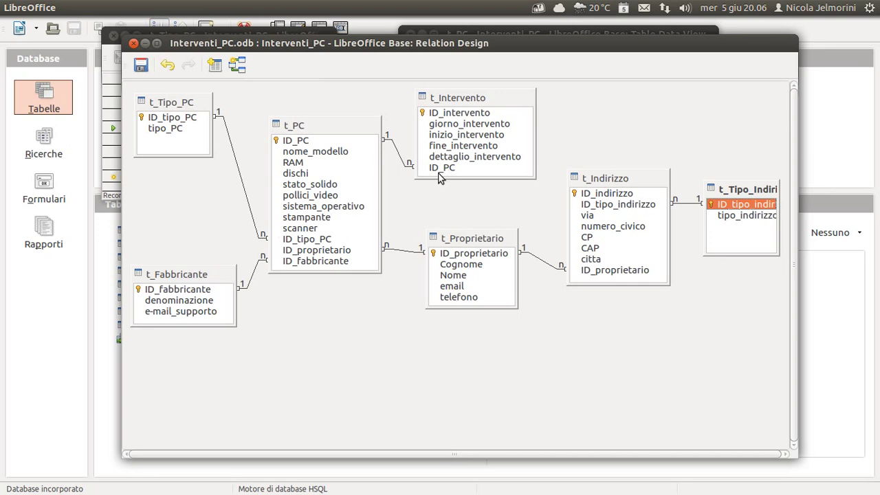
{"action": "left_click", "coordinate": [140, 65]}
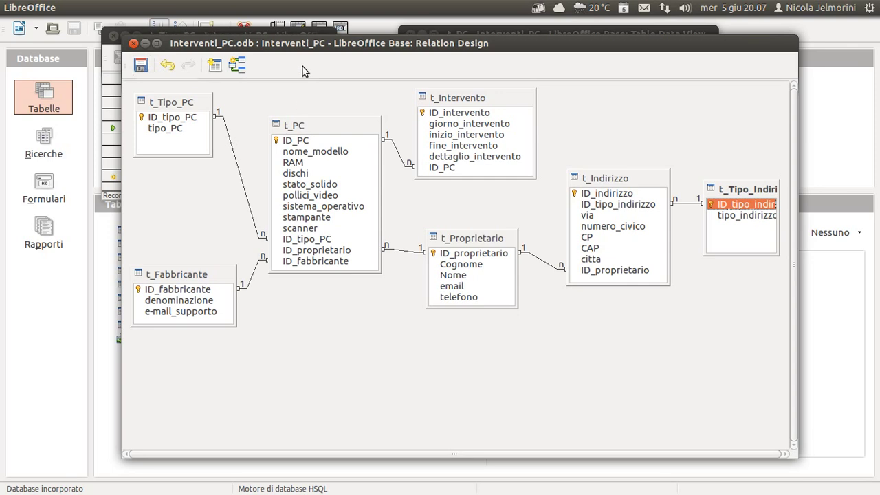
Close the t_PC and t_Tipo_PC data windows, keeping the relation diagram window open and repositioned.
{"action": "left_click_drag", "start_coordinate": [415, 43], "coordinate": [404, 69]}
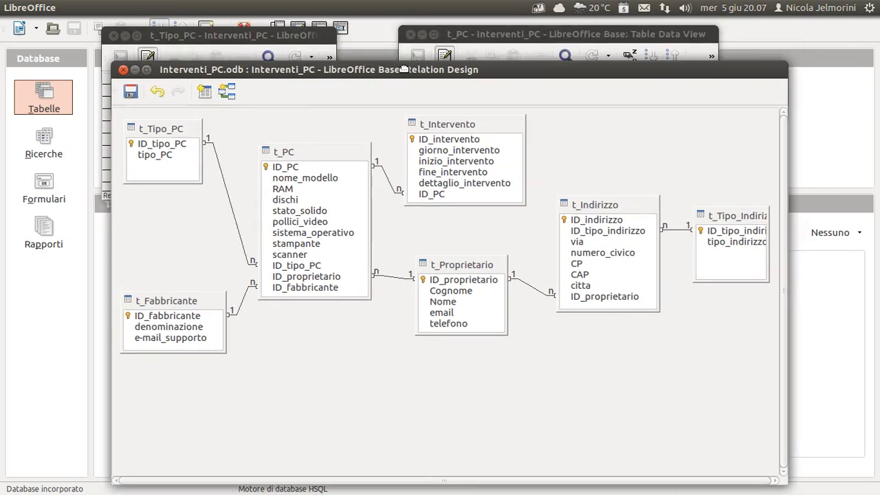
{"action": "left_click", "coordinate": [411, 33]}
{"action": "left_click", "coordinate": [113, 35]}
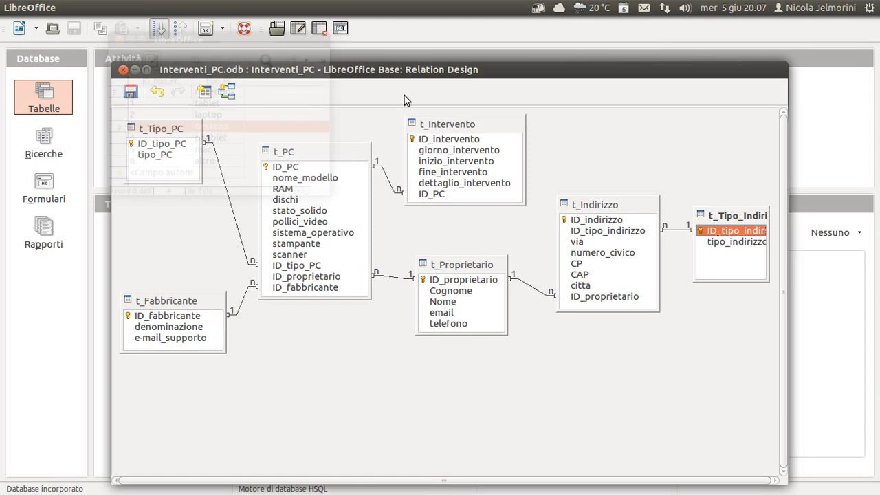
{"action": "left_click_drag", "start_coordinate": [414, 71], "coordinate": [408, 37]}
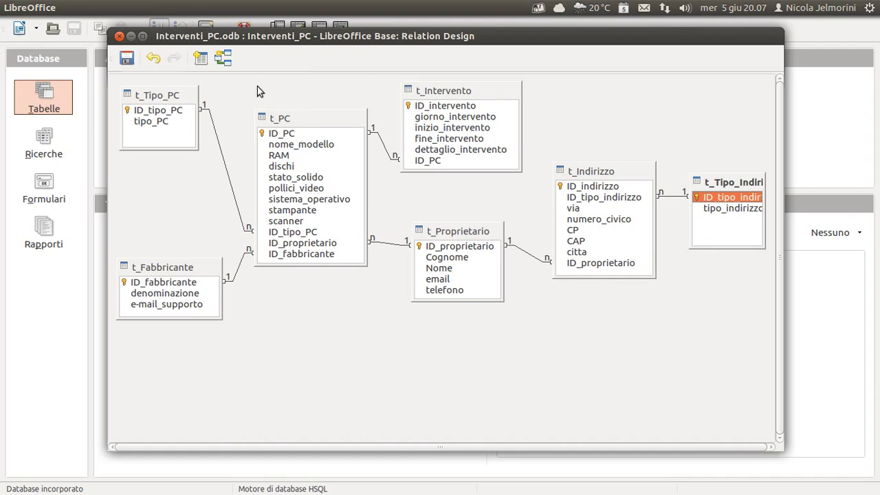
{"action": "left_click_drag", "start_coordinate": [297, 37], "coordinate": [298, 37]}
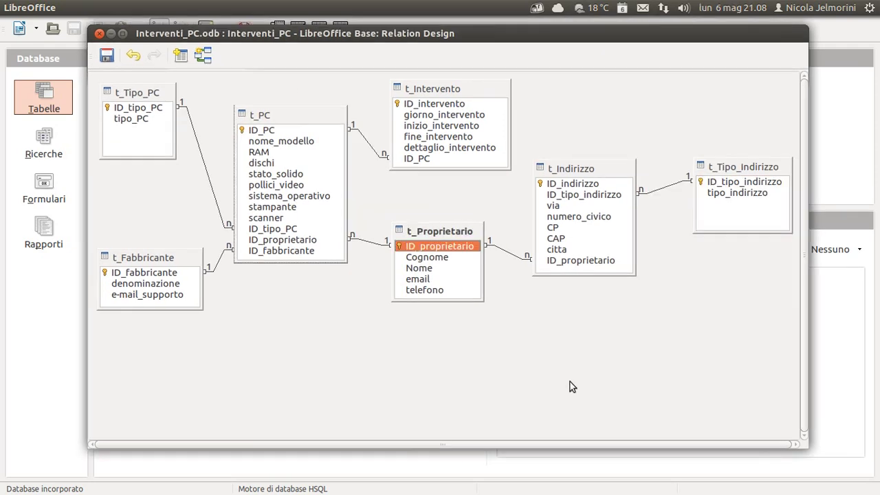
Shift the t_Proprietario box slightly right and the t_Fabbricante box slightly up in the relation diagram, checking t_Intervento in between.
{"action": "left_click_drag", "start_coordinate": [448, 232], "coordinate": [454, 235]}
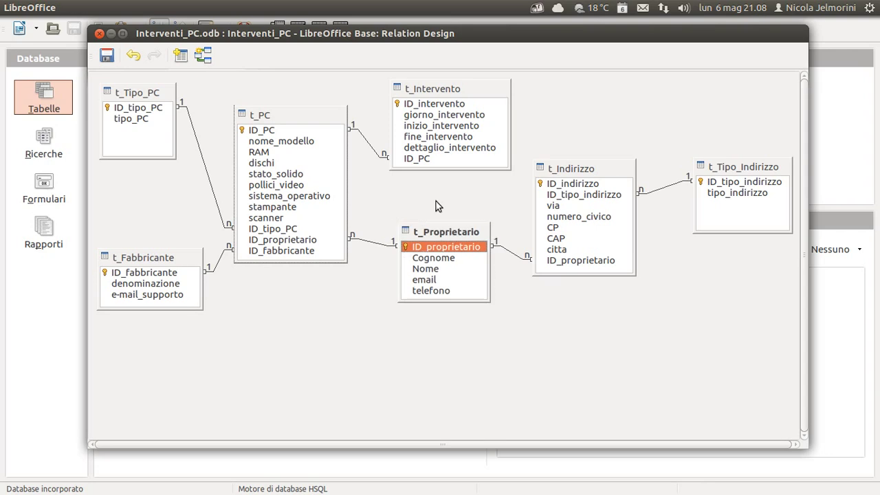
{"action": "left_click", "coordinate": [453, 103]}
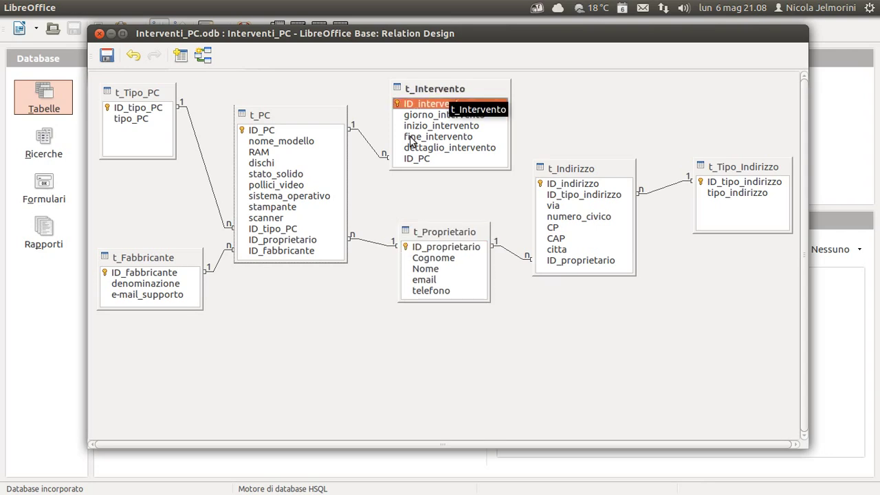
{"action": "left_click_drag", "start_coordinate": [173, 257], "coordinate": [177, 248]}
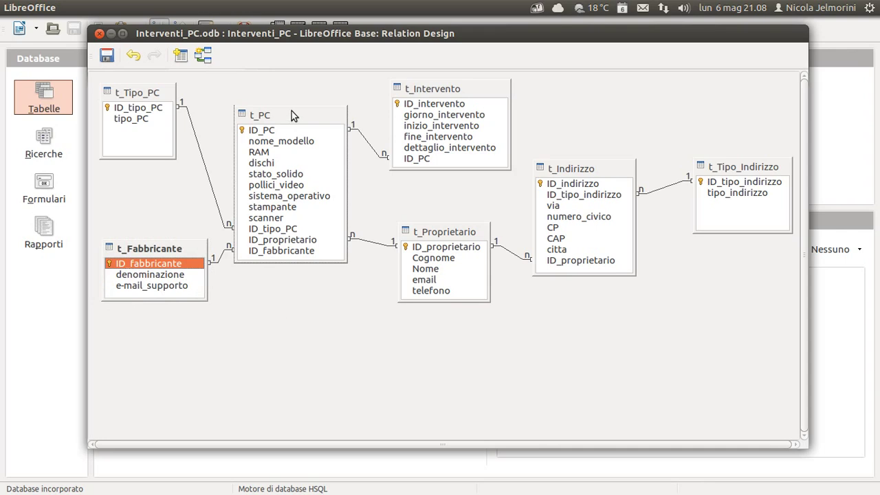